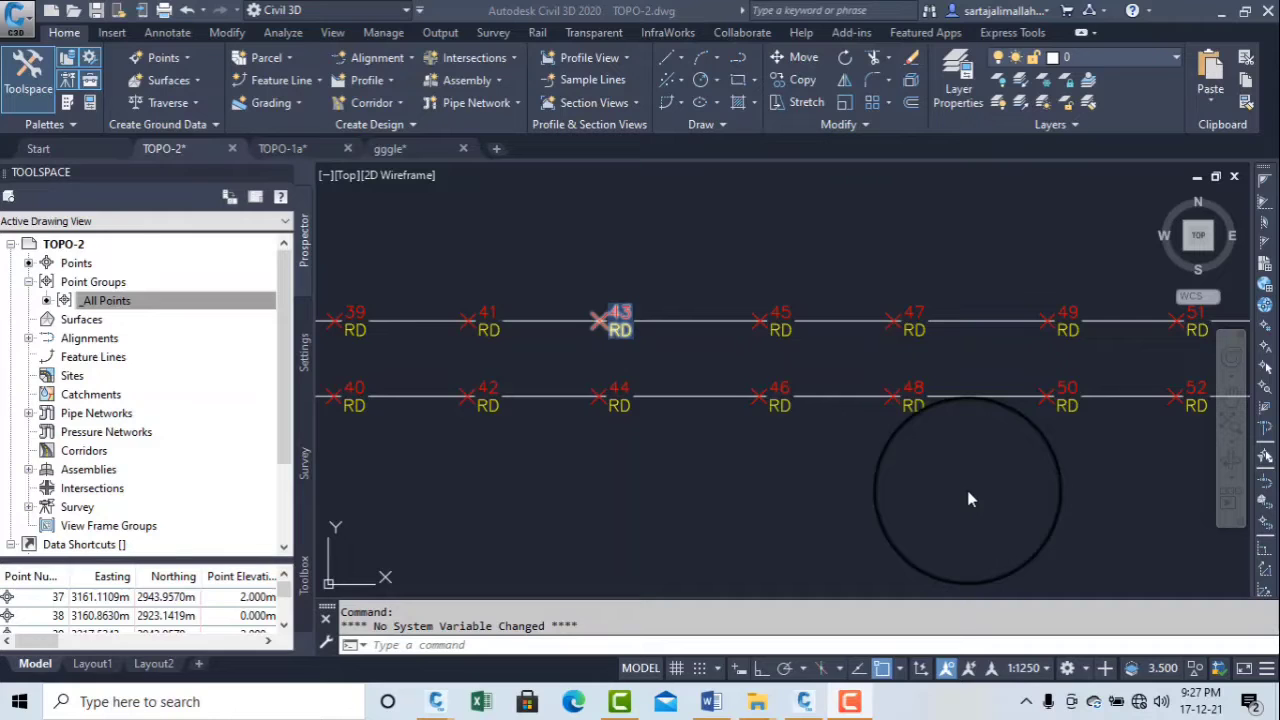
- Examine the two rows of RD road points and the B codes on points 37 and 38 in the TOPO-2 drawing
scroll(866, 337, down, 3)
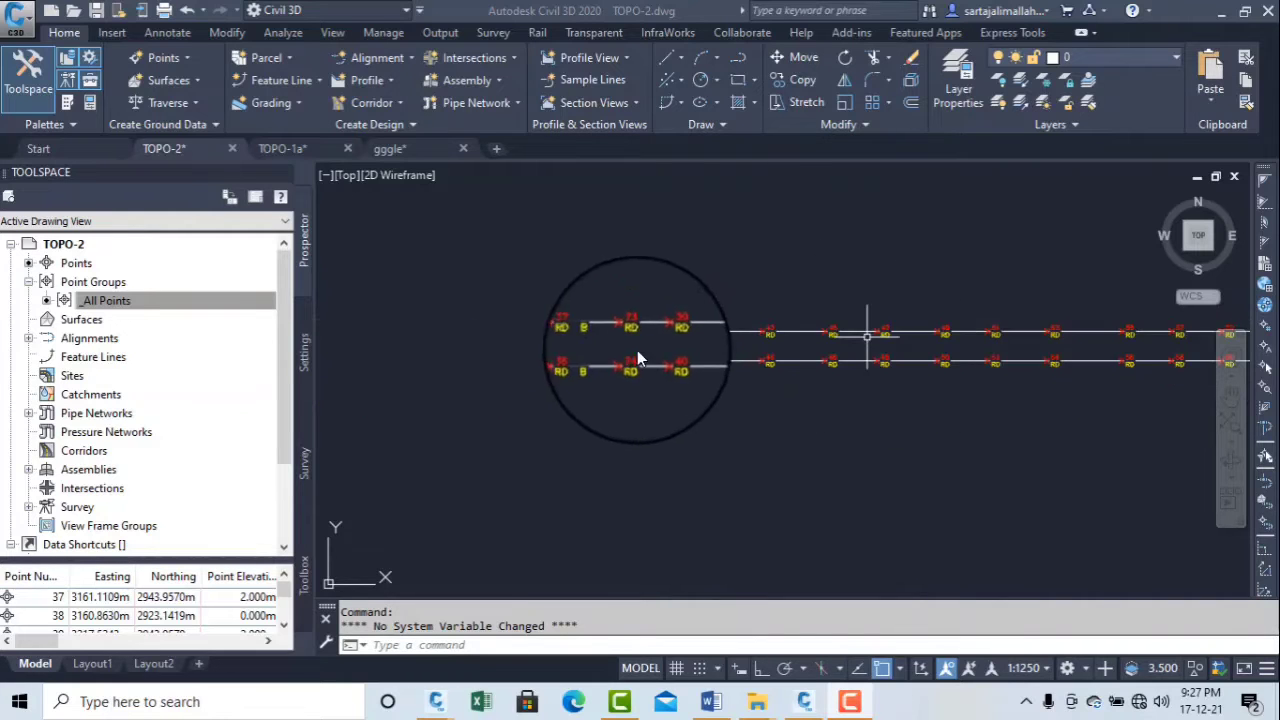
scroll(672, 345, down, 5)
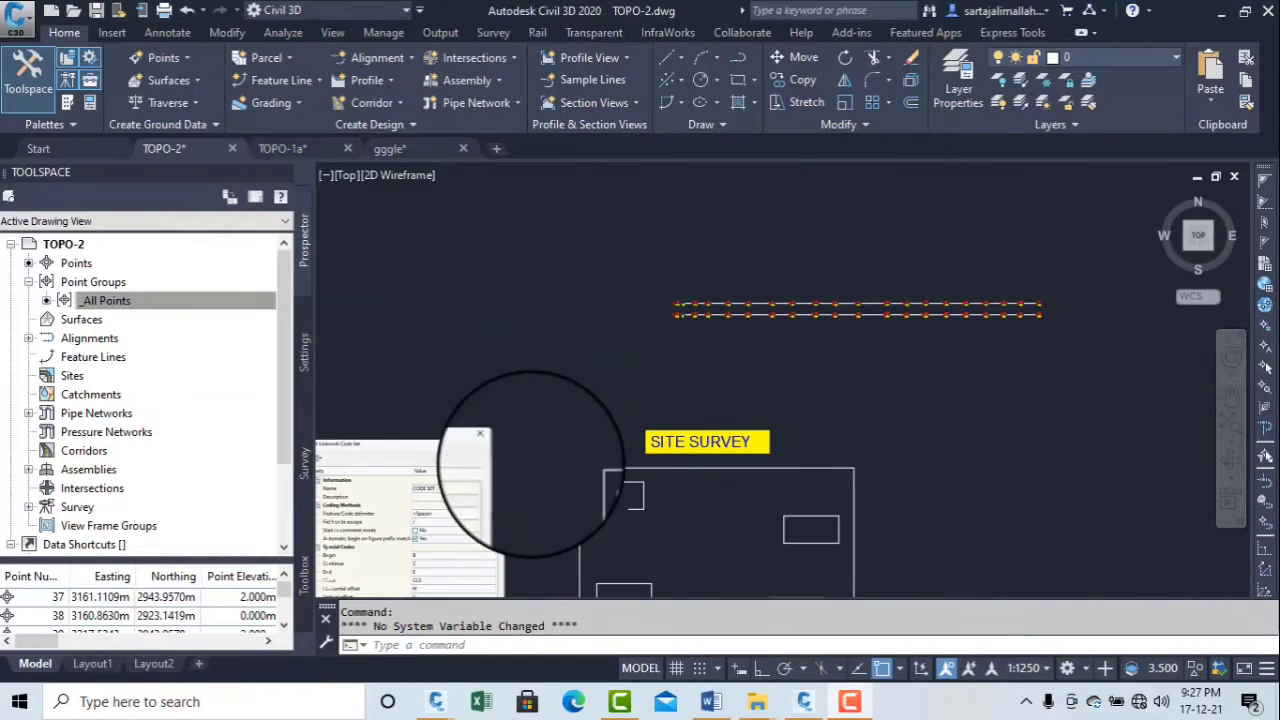
middle_drag(528, 430, 768, 300)
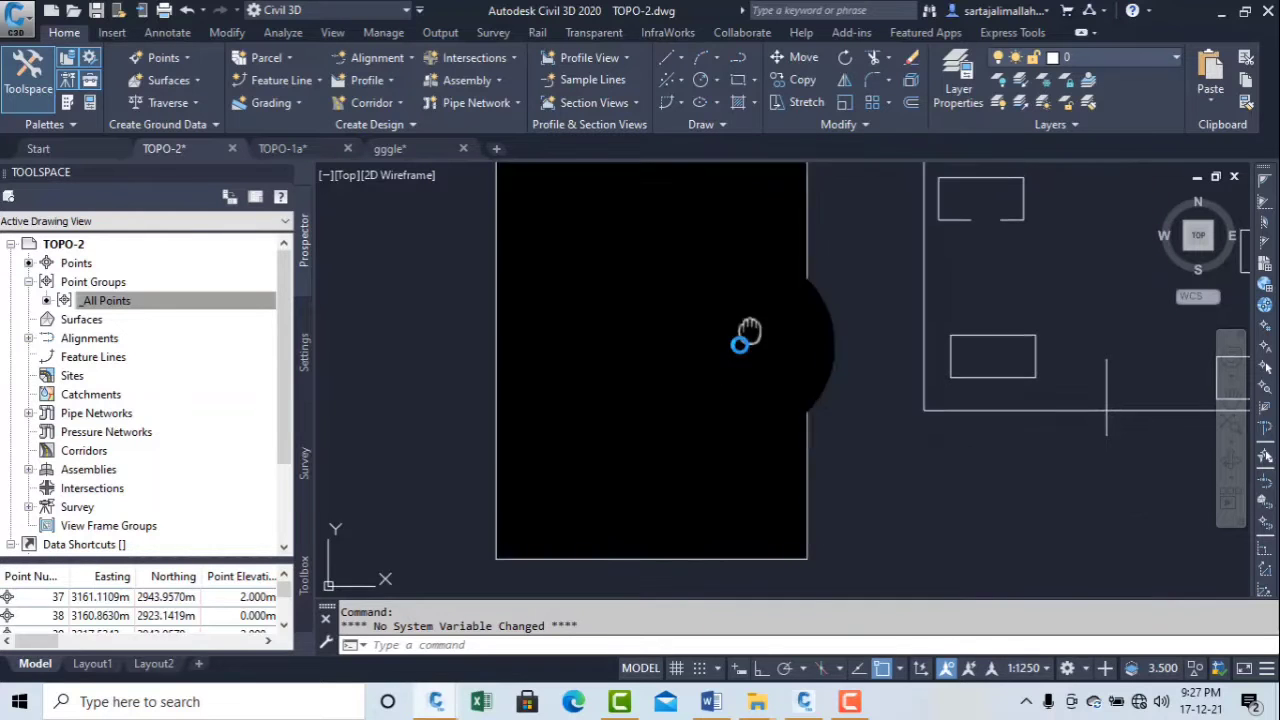
scroll(823, 319, up, 8)
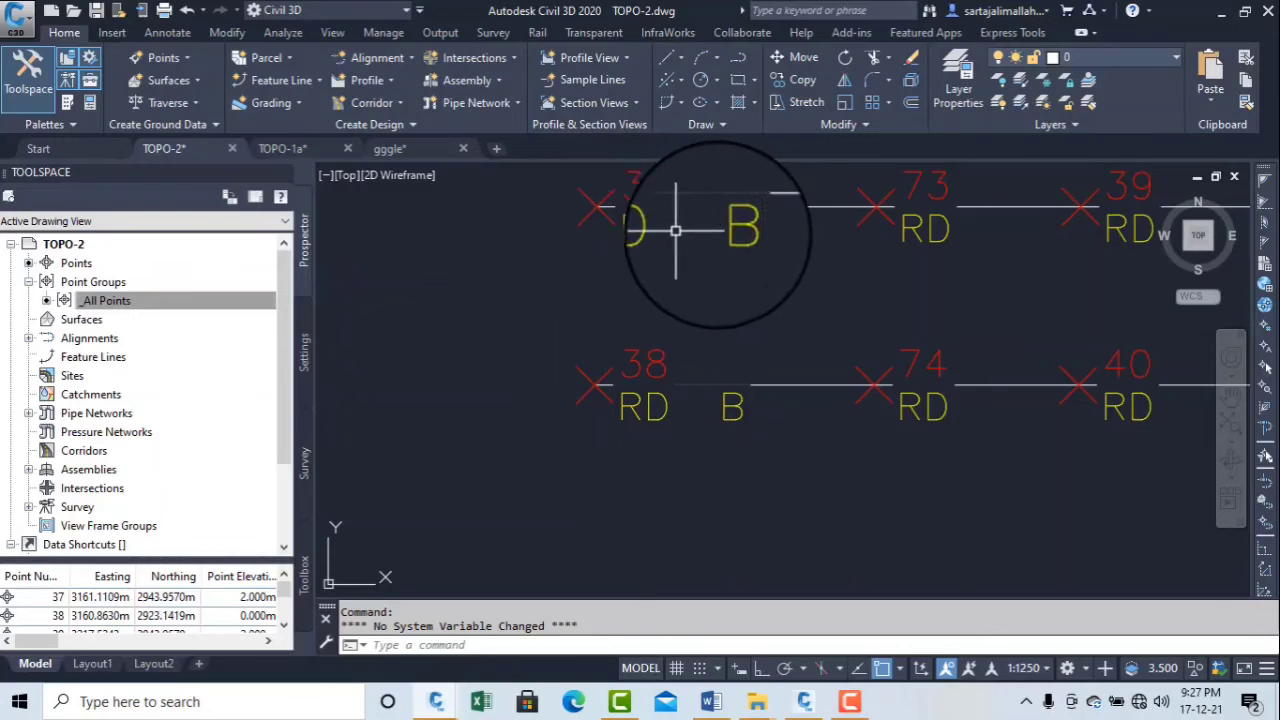
middle_drag(726, 236, 606, 314)
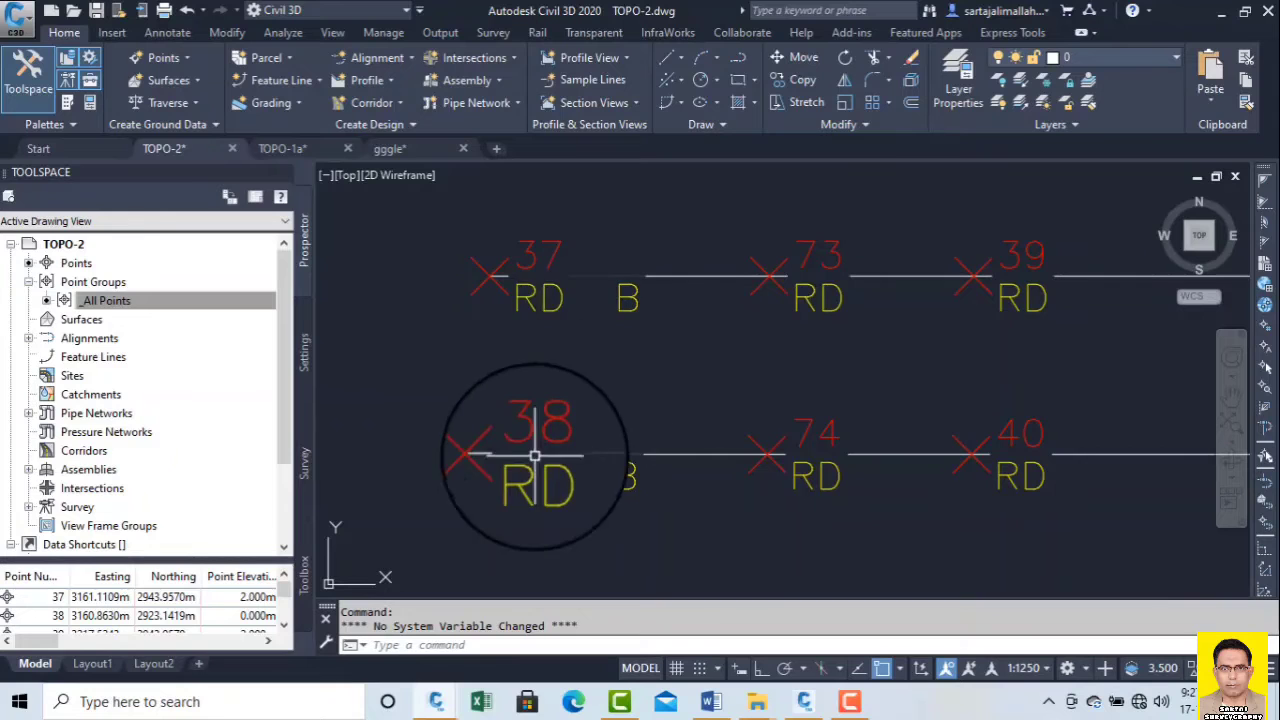
click(623, 295)
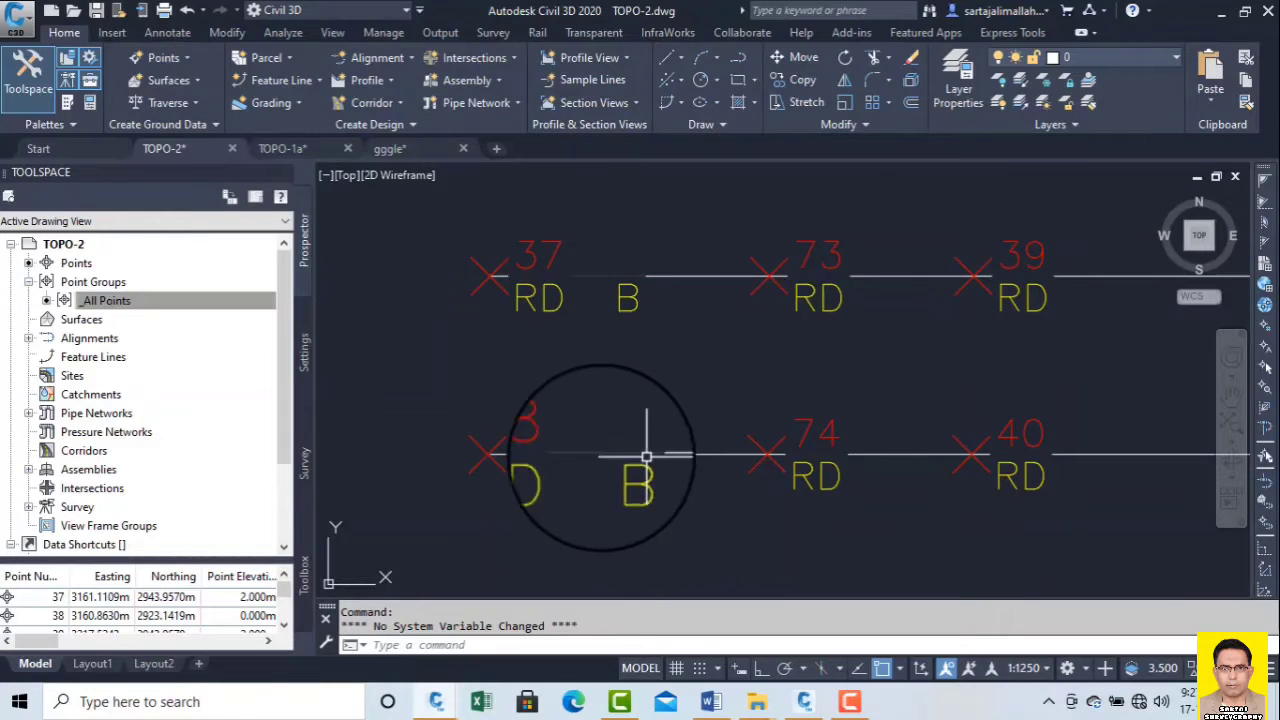
key(Escape)
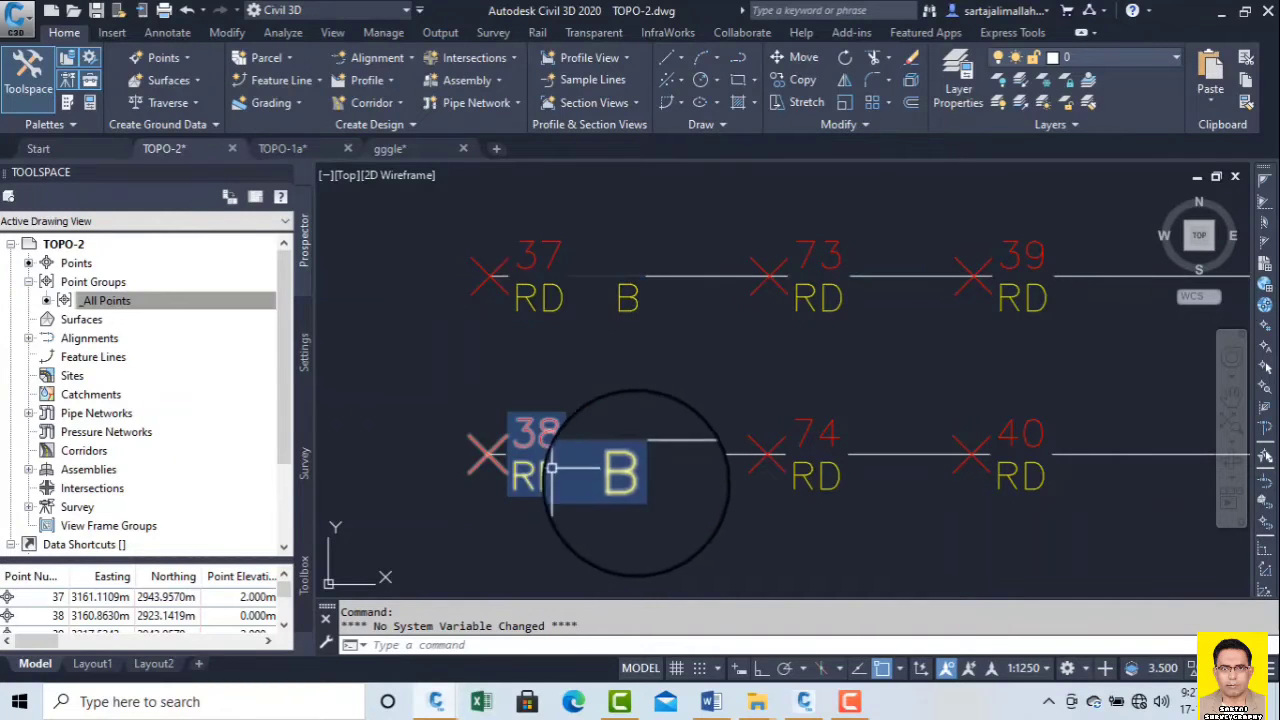
scroll(588, 460, down, 3)
scroll(666, 423, up, 3)
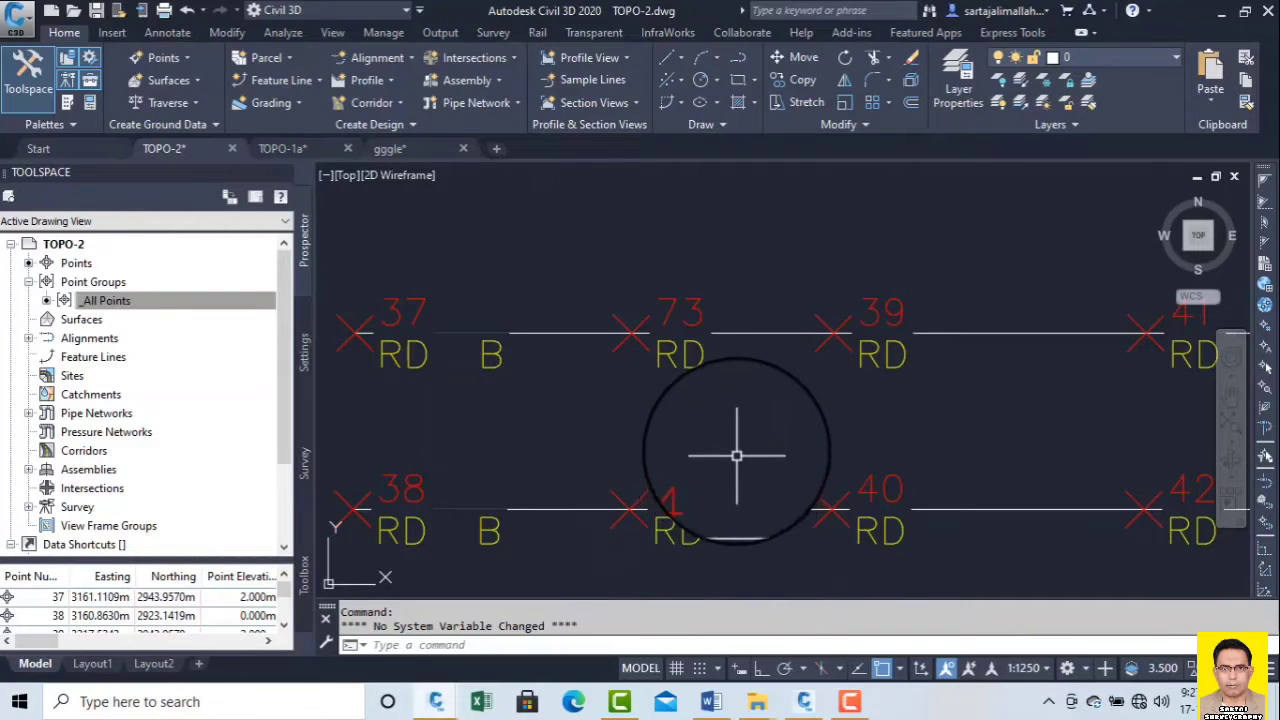
scroll(731, 480, down, 5)
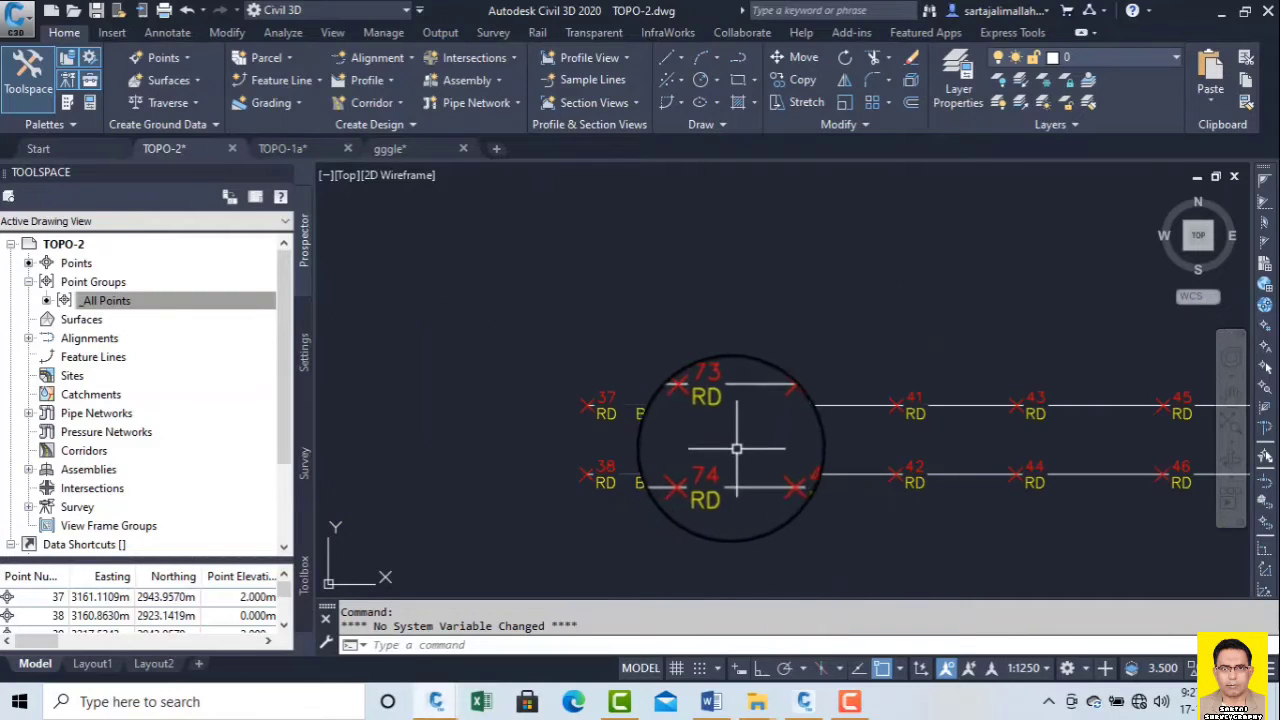
click(299, 152)
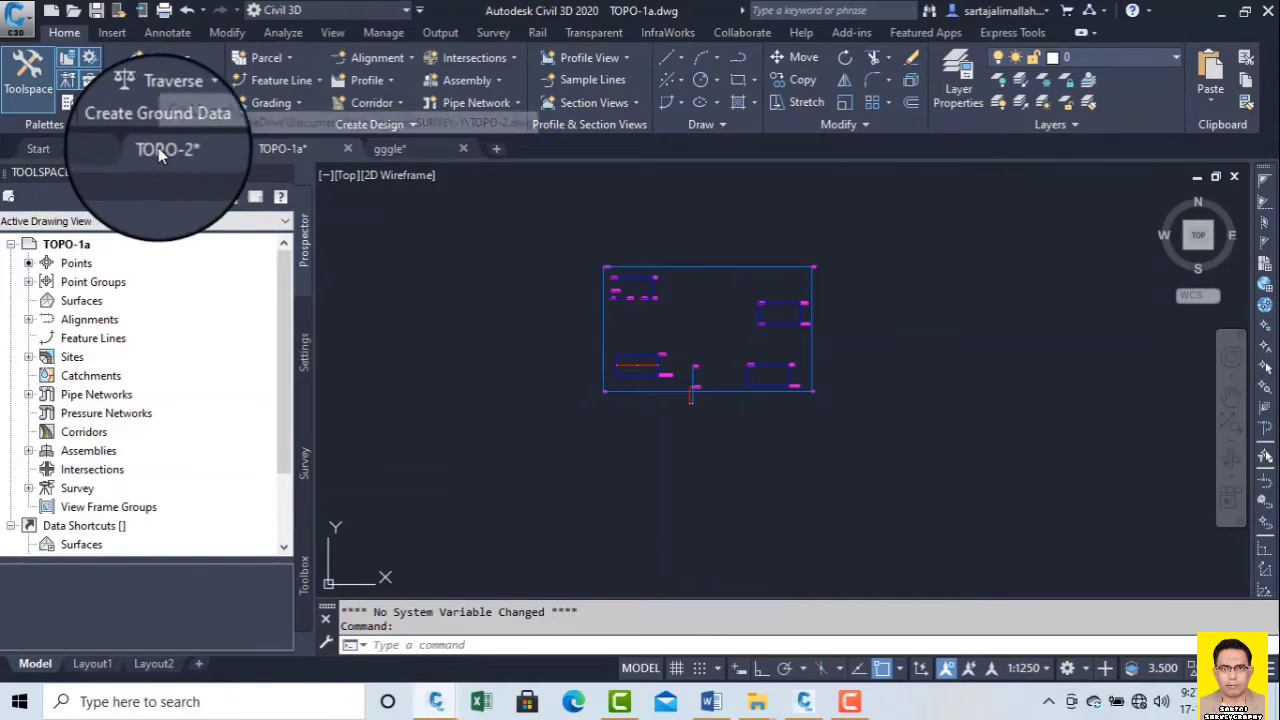
click(158, 148)
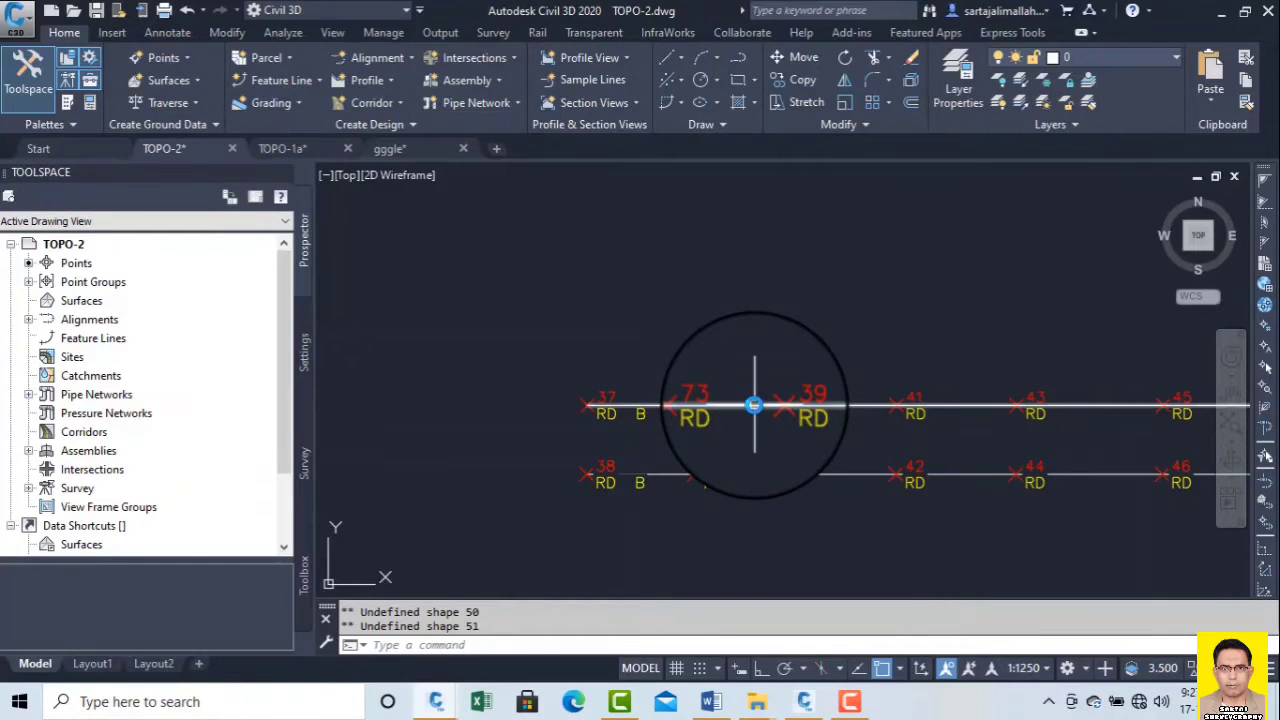
scroll(764, 404, up, 2)
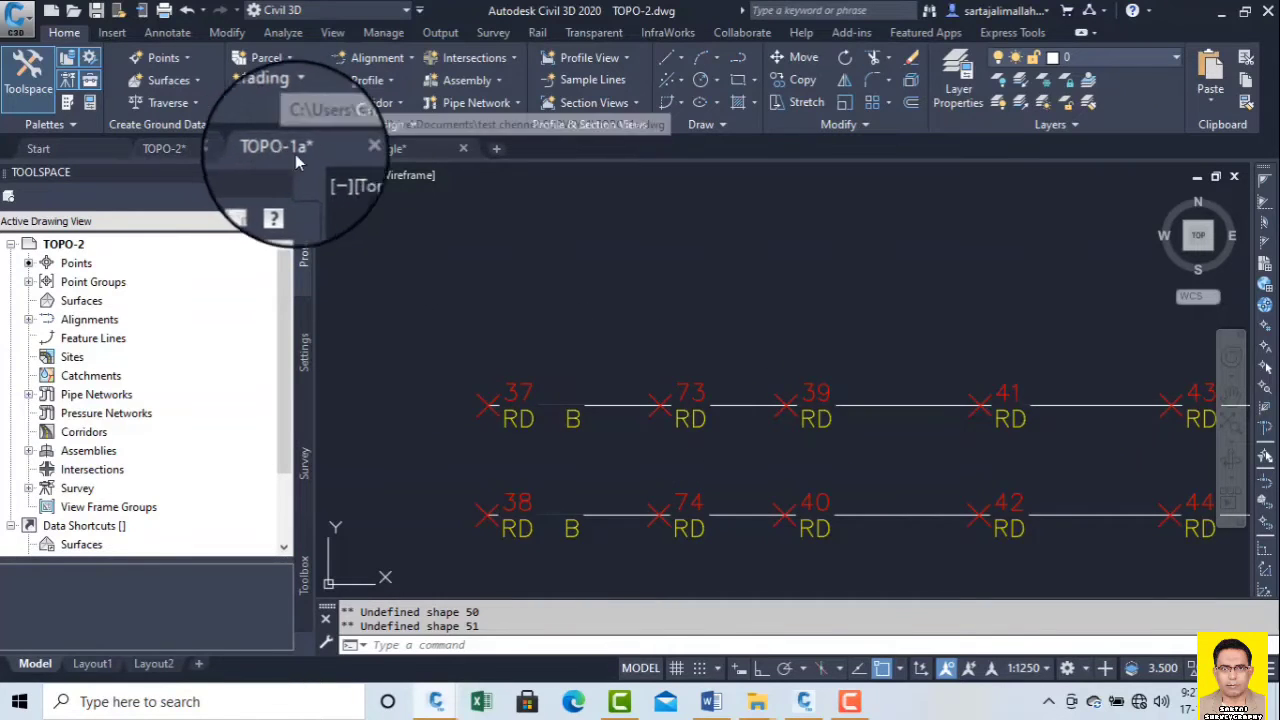
- Switch to the TOPO-1a drawing and frame the site survey linework
click(290, 148)
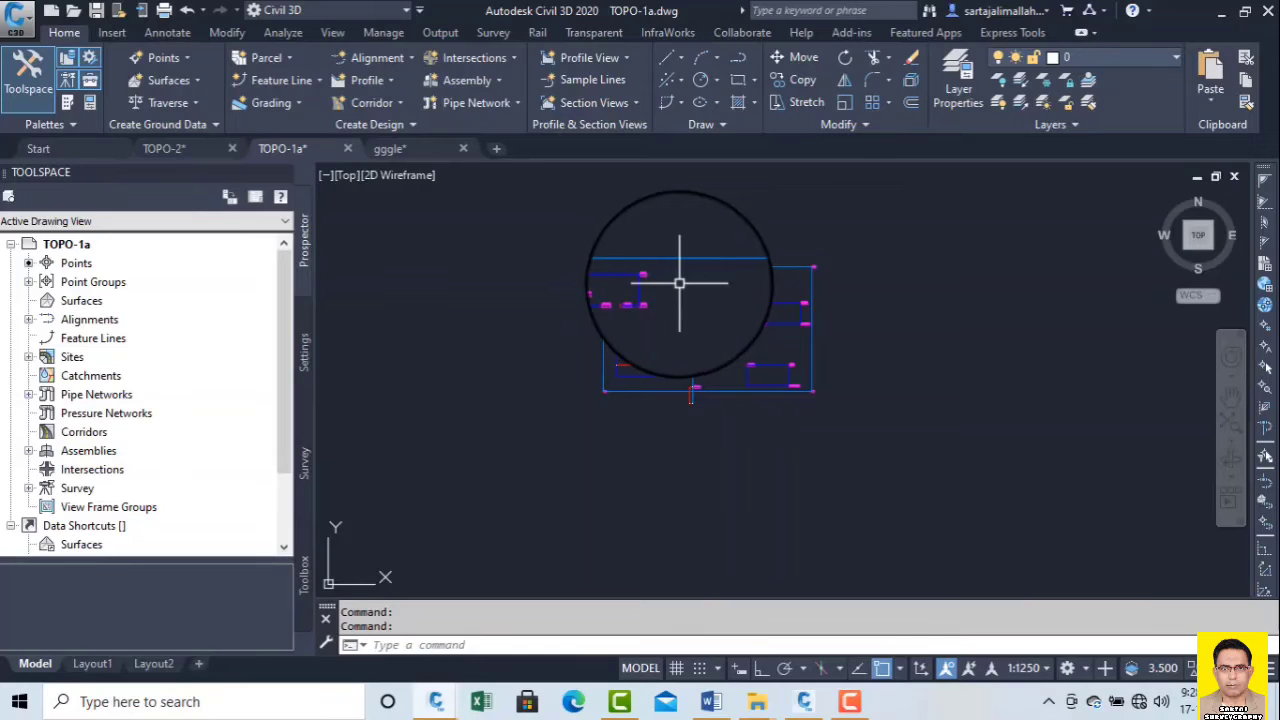
middle_drag(679, 283, 634, 363)
scroll(634, 363, up, 3)
scroll(641, 359, down, 2)
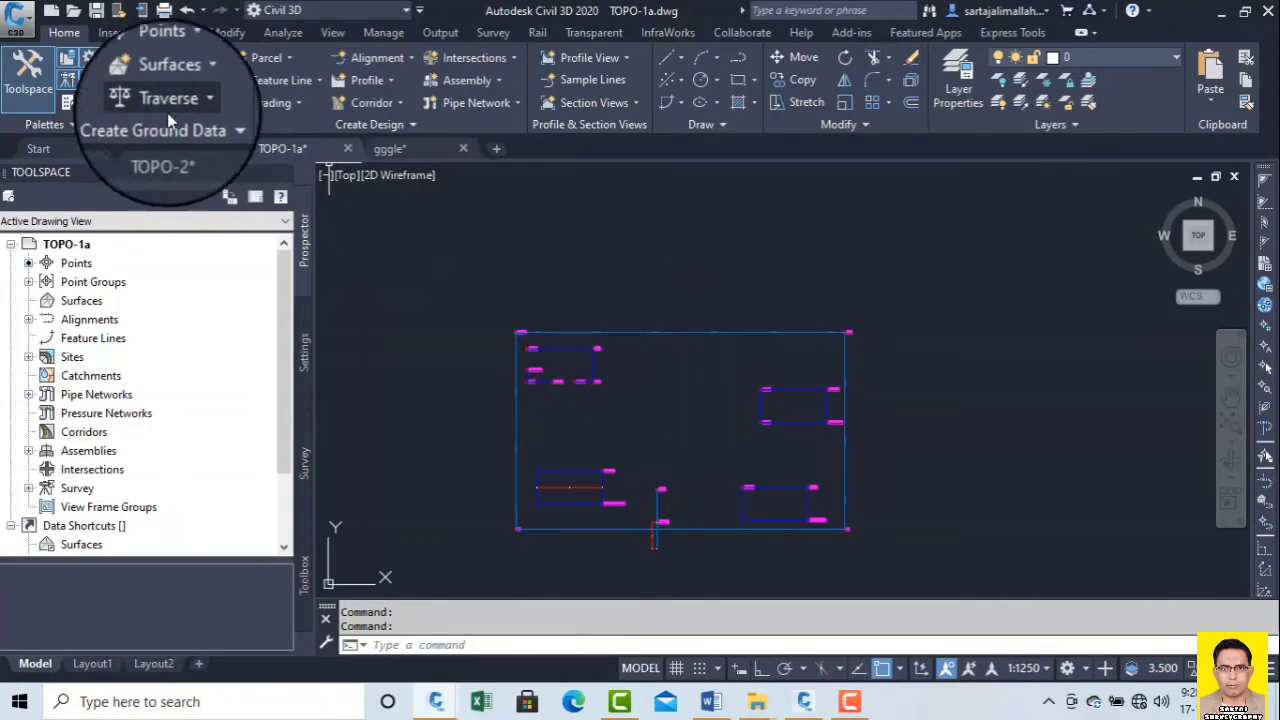
- Start a survey data import from the TOPO database's import events, using the existing TOPO survey database
click(306, 465)
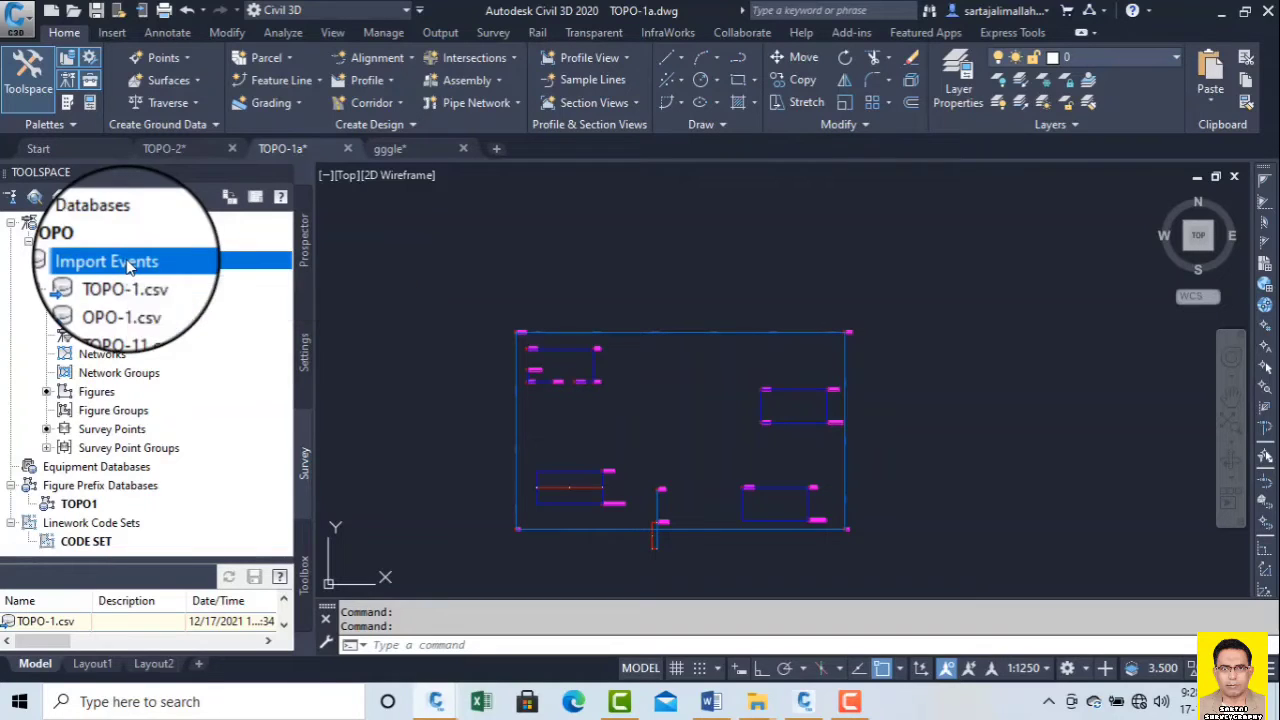
right_click(127, 262)
click(789, 395)
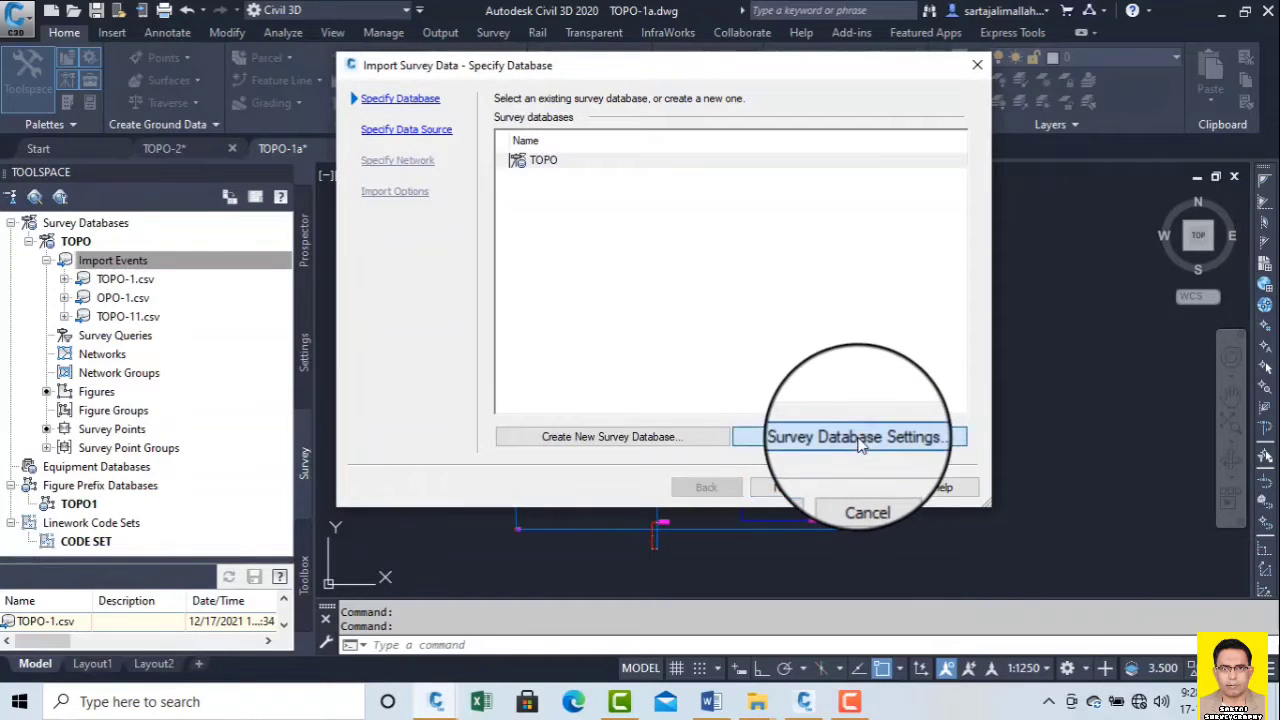
click(859, 443)
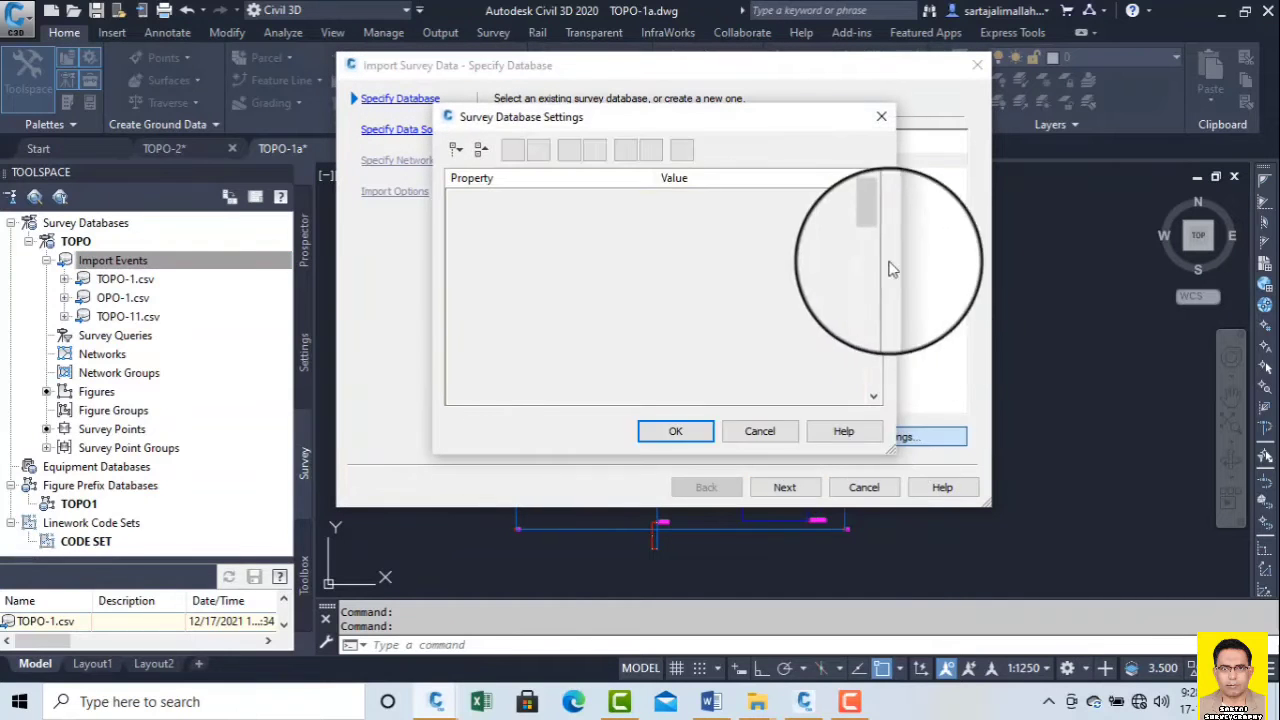
click(881, 116)
click(785, 489)
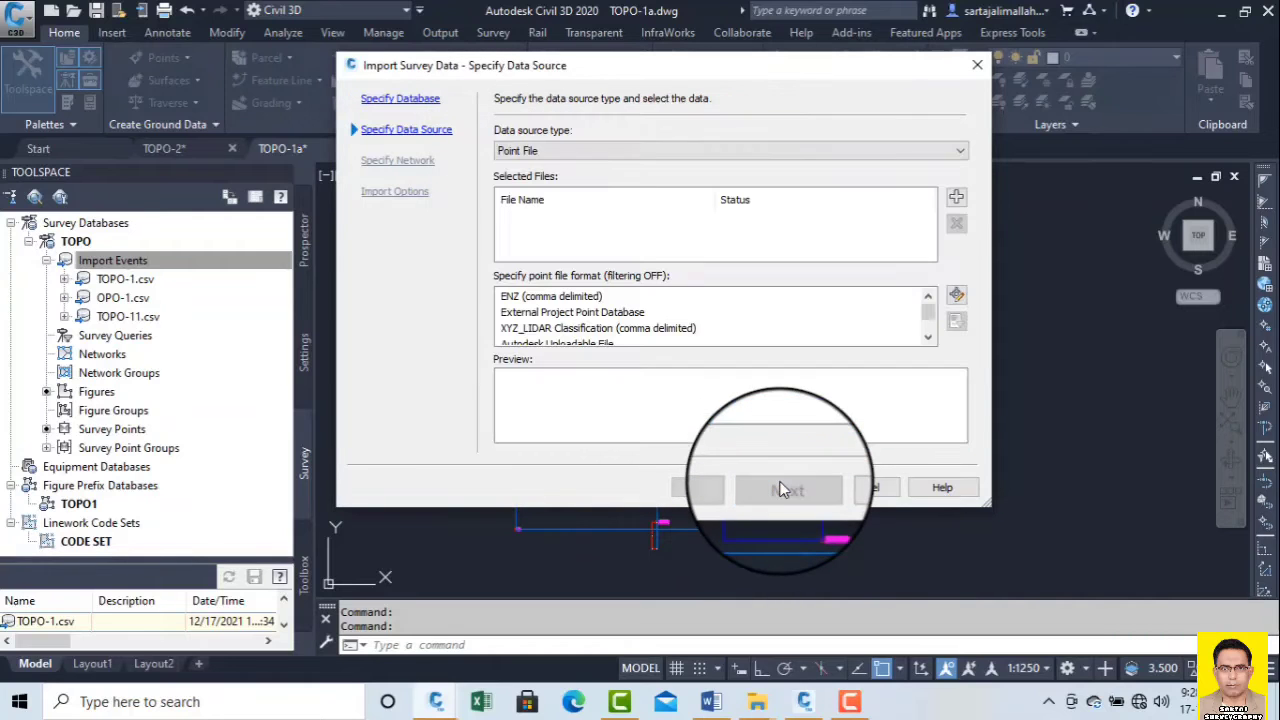
- Add TOPO-3.csv as the source point file and set its format to PENZD (comma delimited)
click(957, 200)
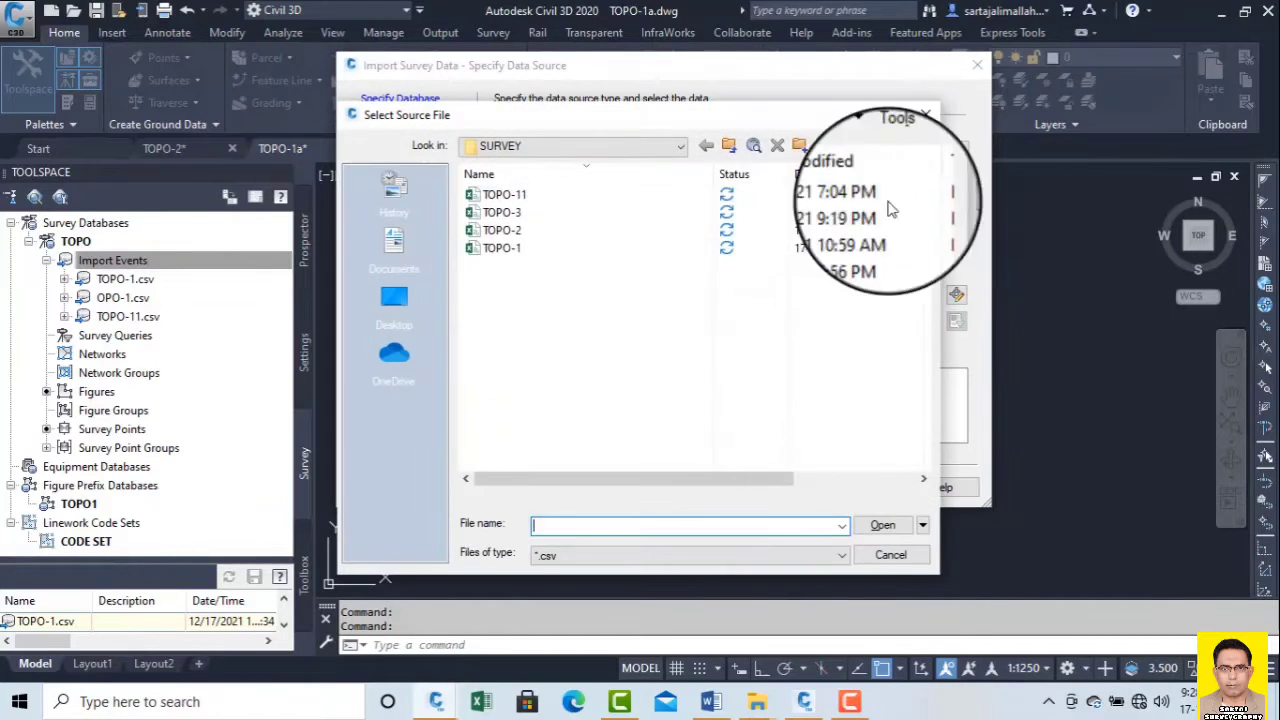
double_click(526, 214)
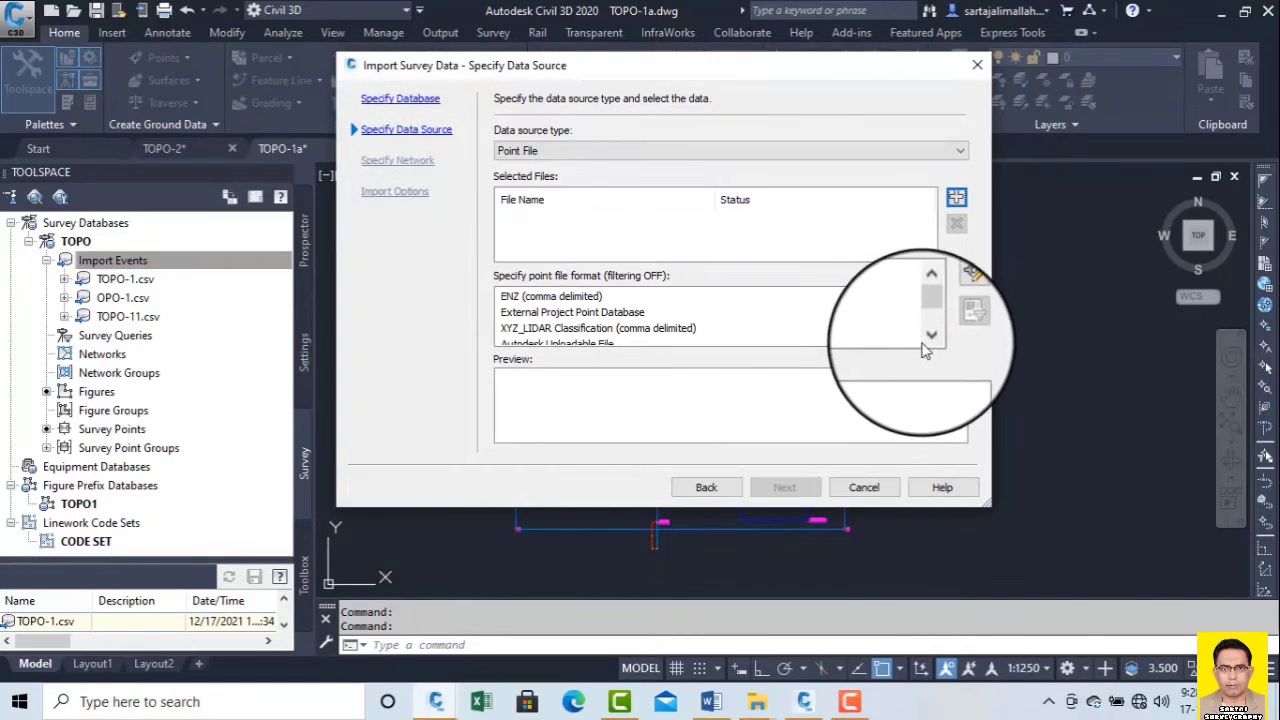
click(969, 310)
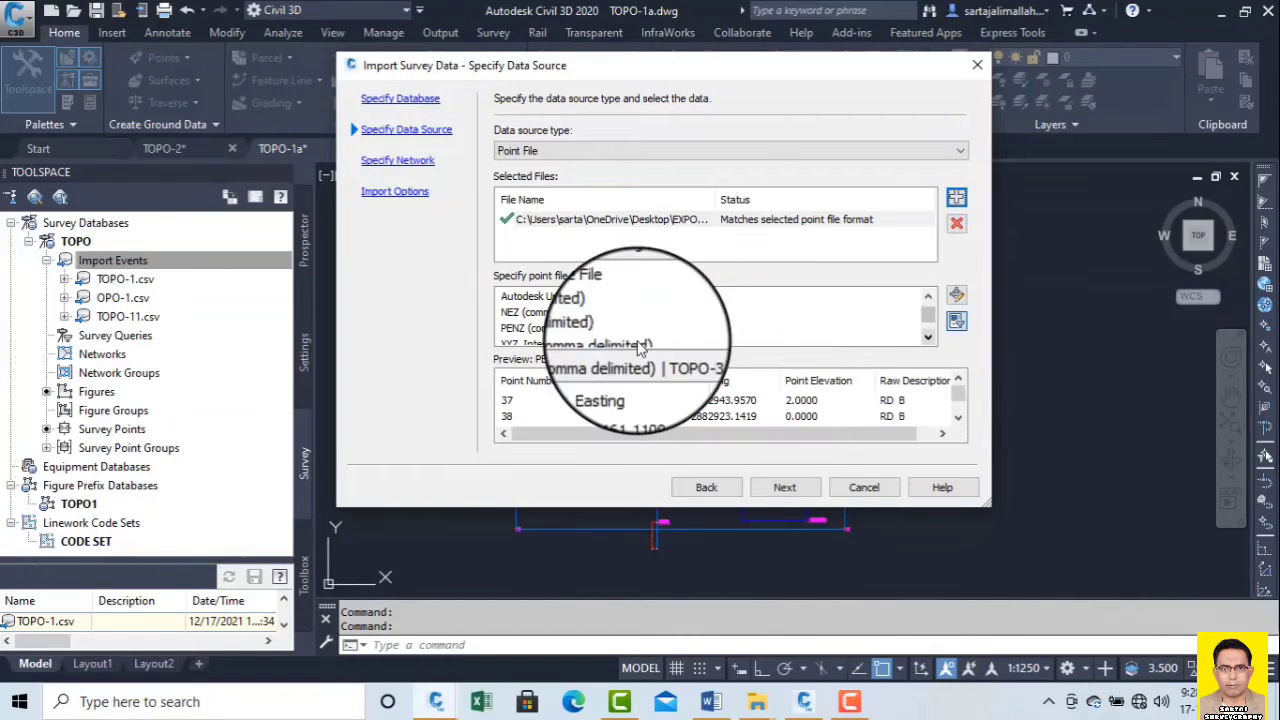
click(928, 337)
click(928, 337)
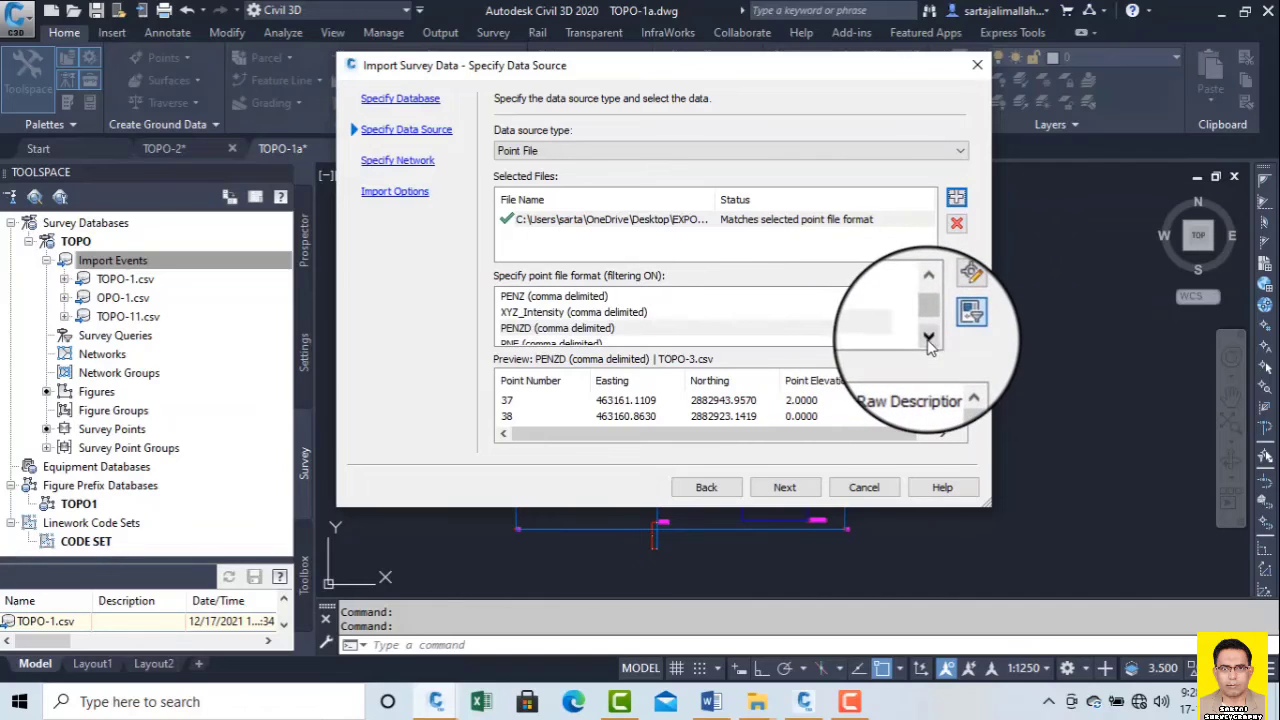
click(624, 330)
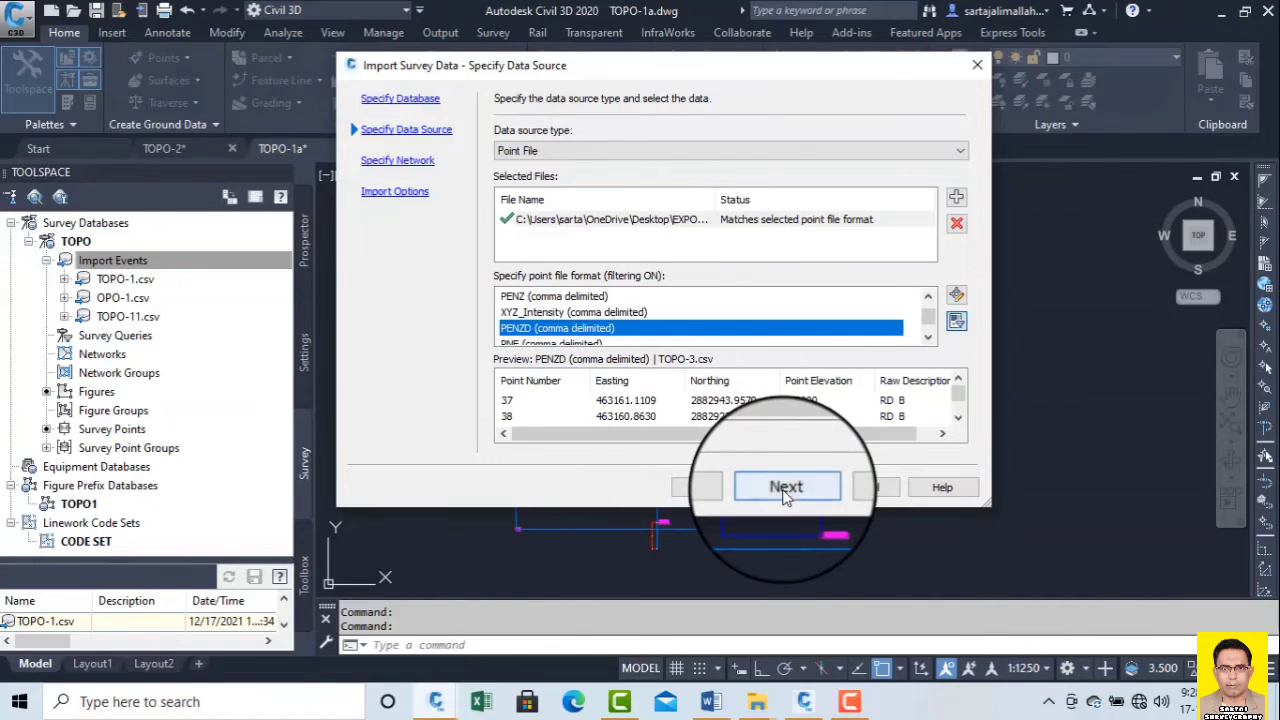
- Complete the TOPO-3.csv import with no survey network and the default import options, including linework processing with CODE SET
click(786, 488)
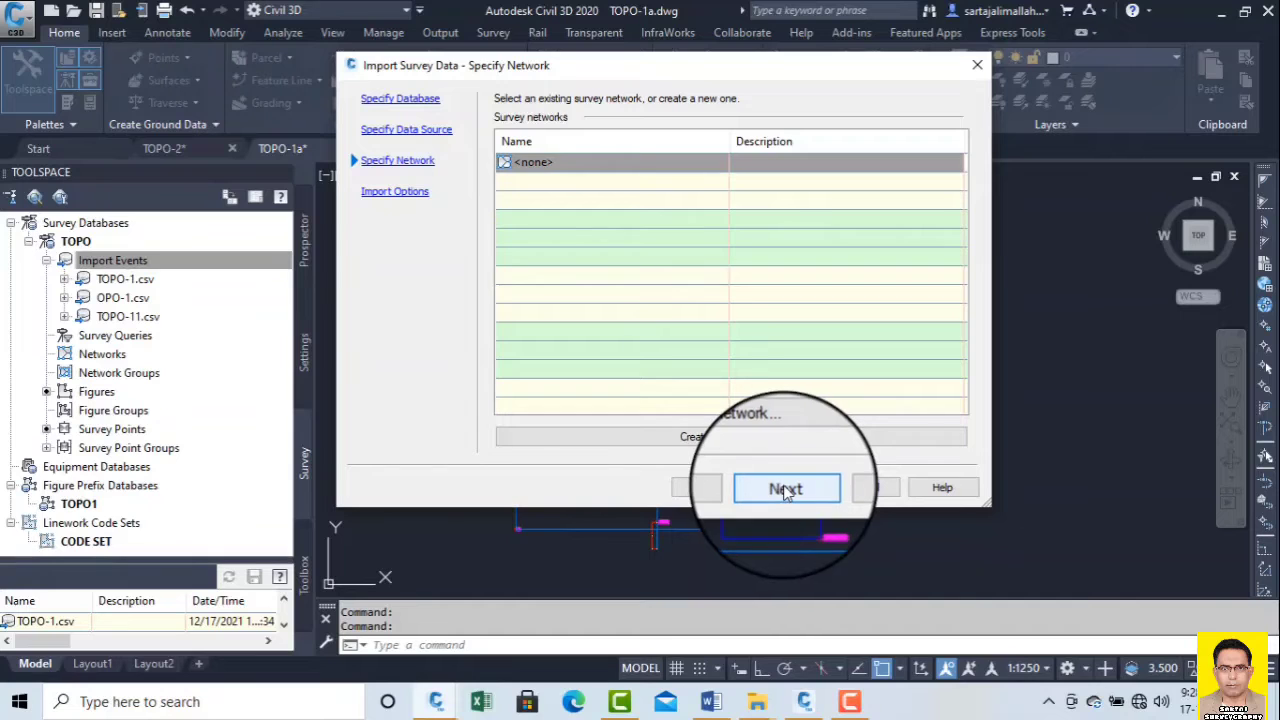
click(786, 488)
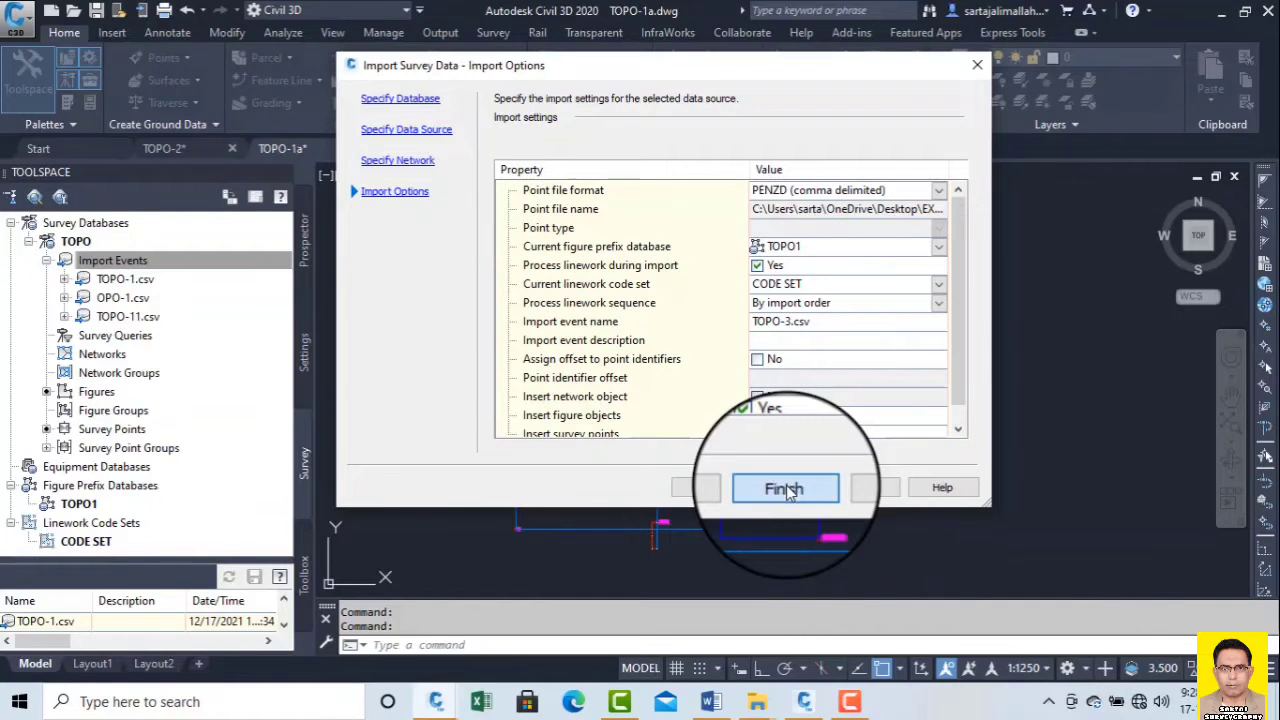
click(786, 489)
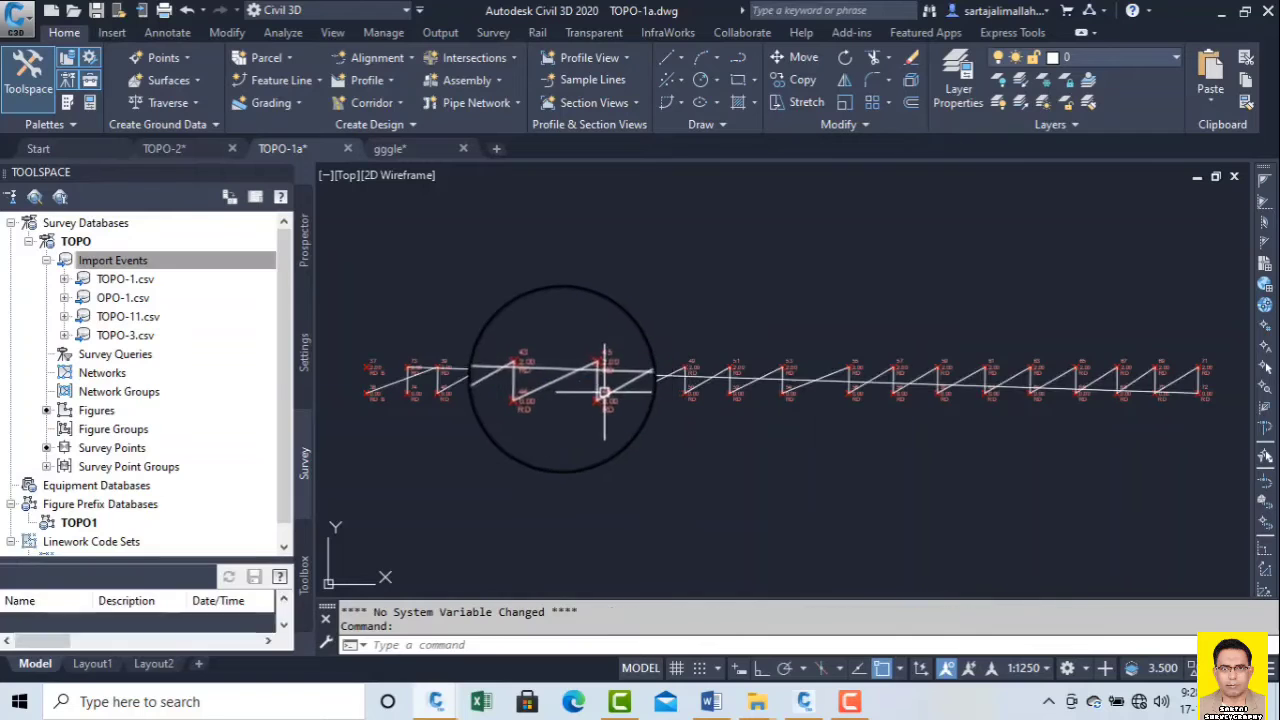
- Select the imported RD figure and examine how its linework connects the two rows of road points
scroll(563, 378, up, 3)
scroll(654, 371, up, 2)
scroll(686, 380, down, 4)
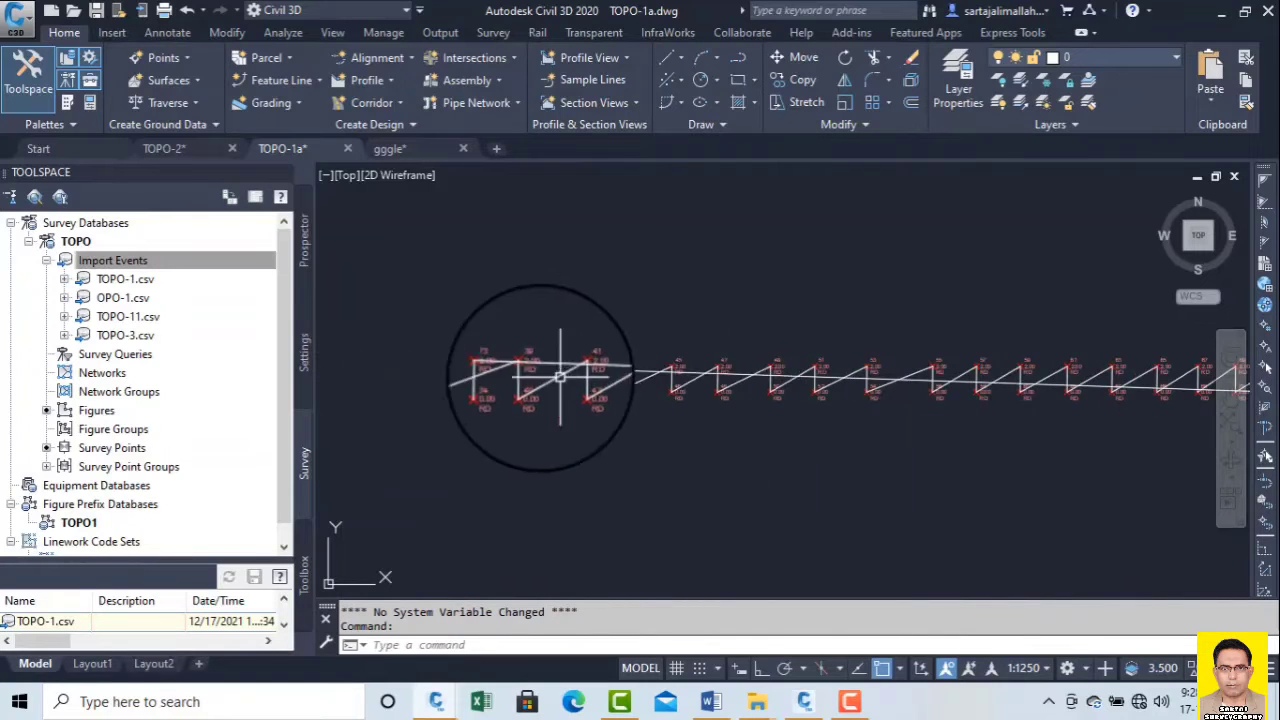
scroll(487, 380, up, 5)
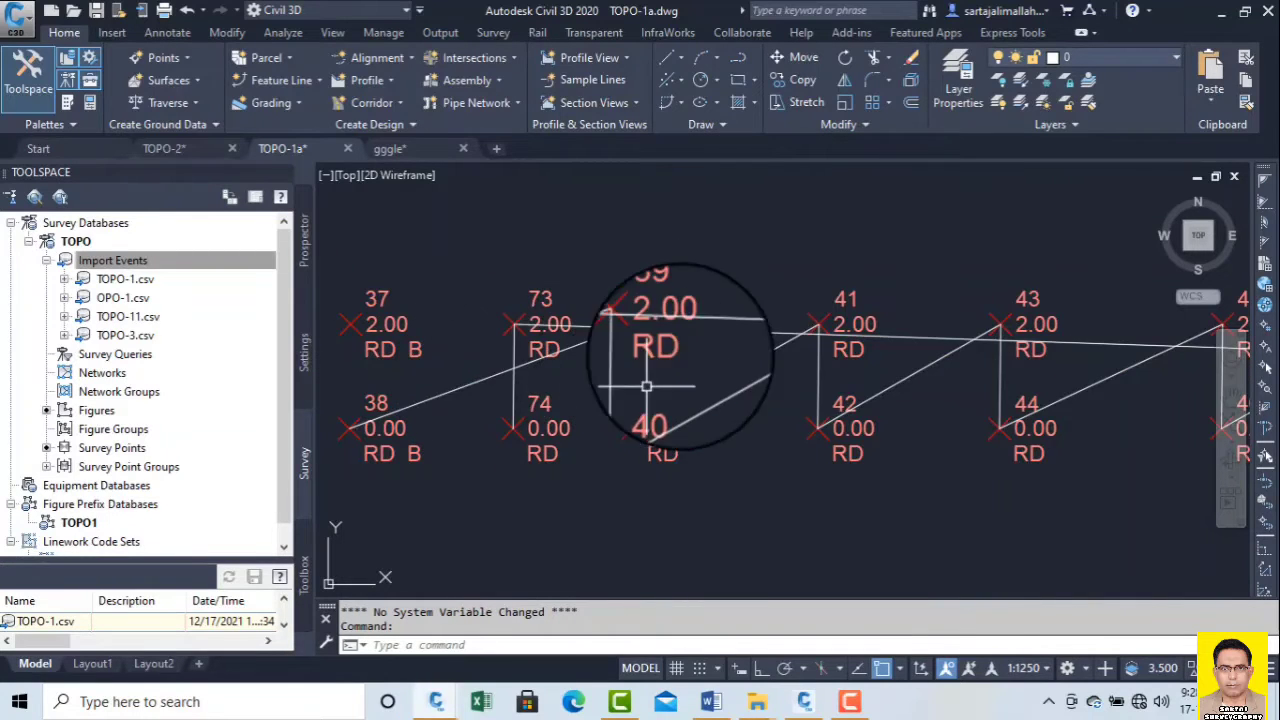
click(733, 335)
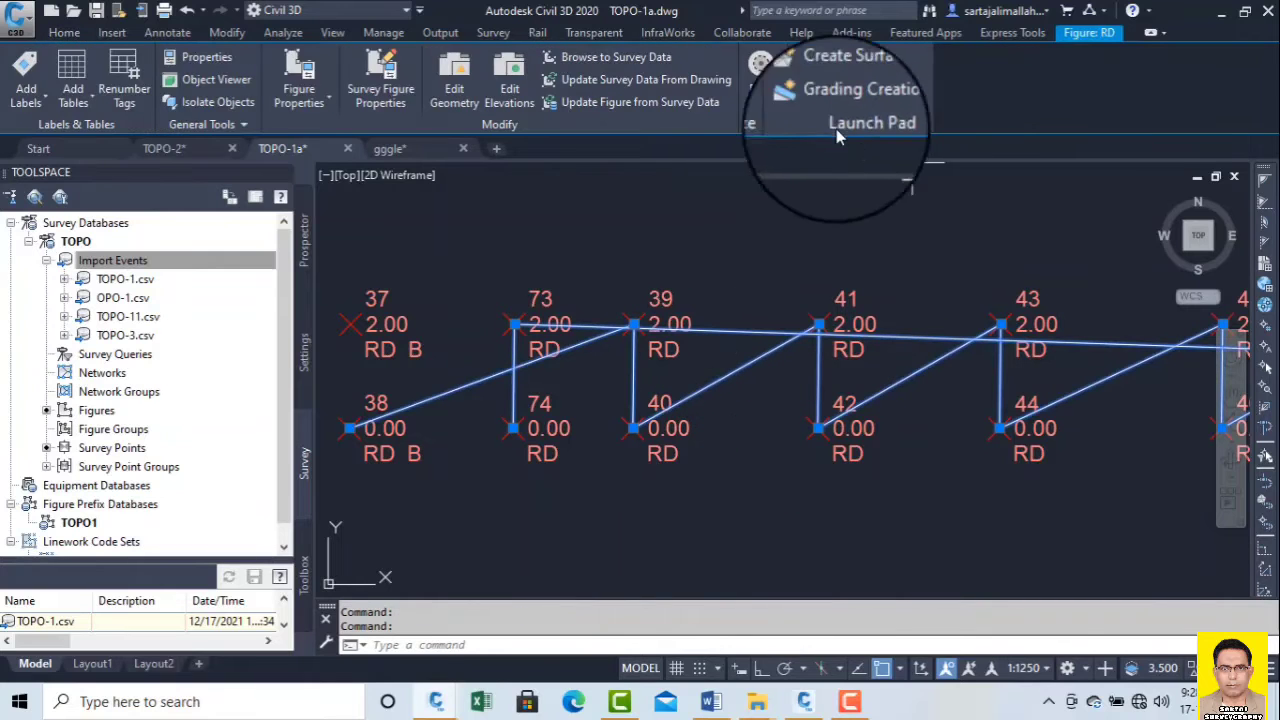
click(62, 36)
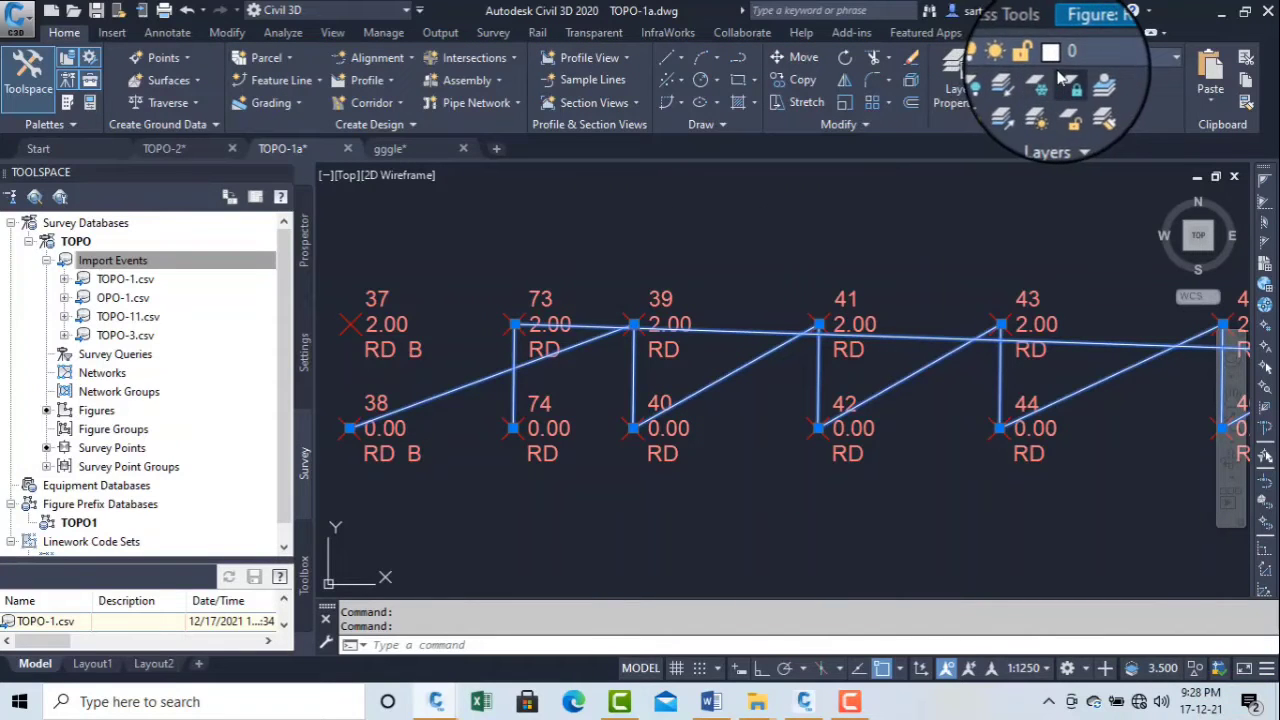
scroll(514, 371, down, 3)
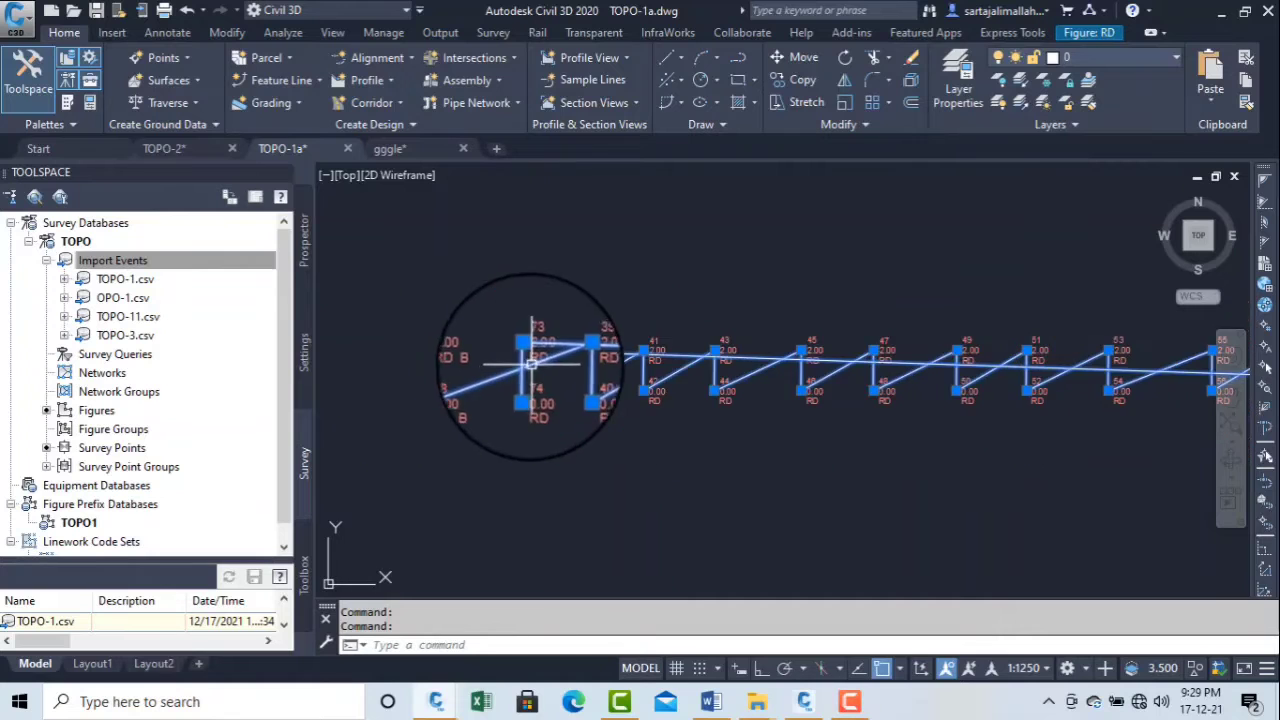
scroll(513, 373, up, 5)
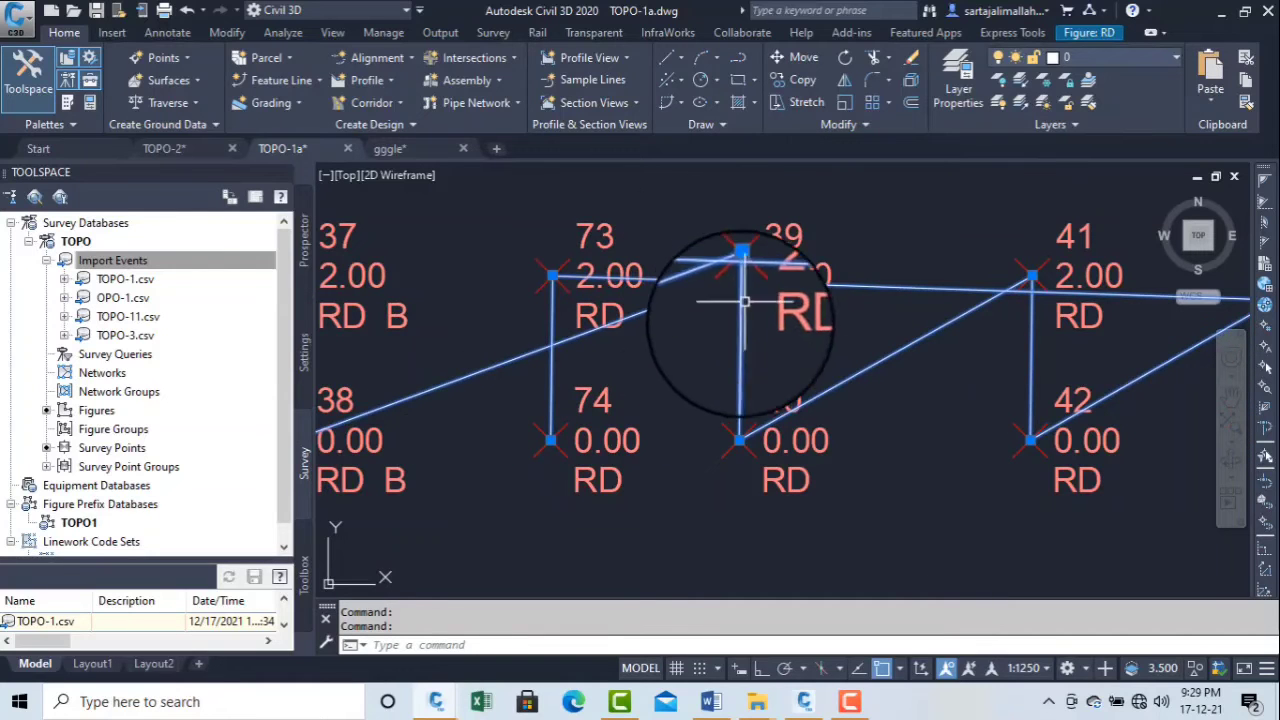
scroll(543, 286, down, 2)
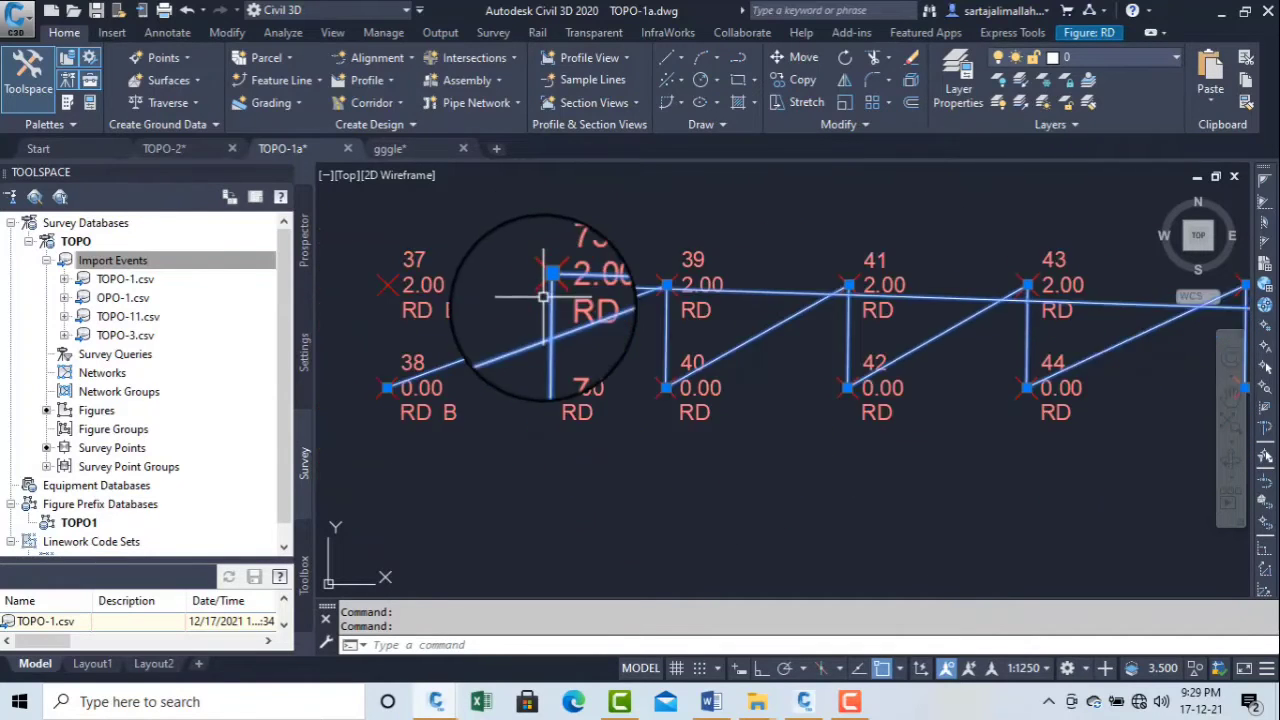
scroll(791, 288, up, 2)
scroll(818, 344, down, 4)
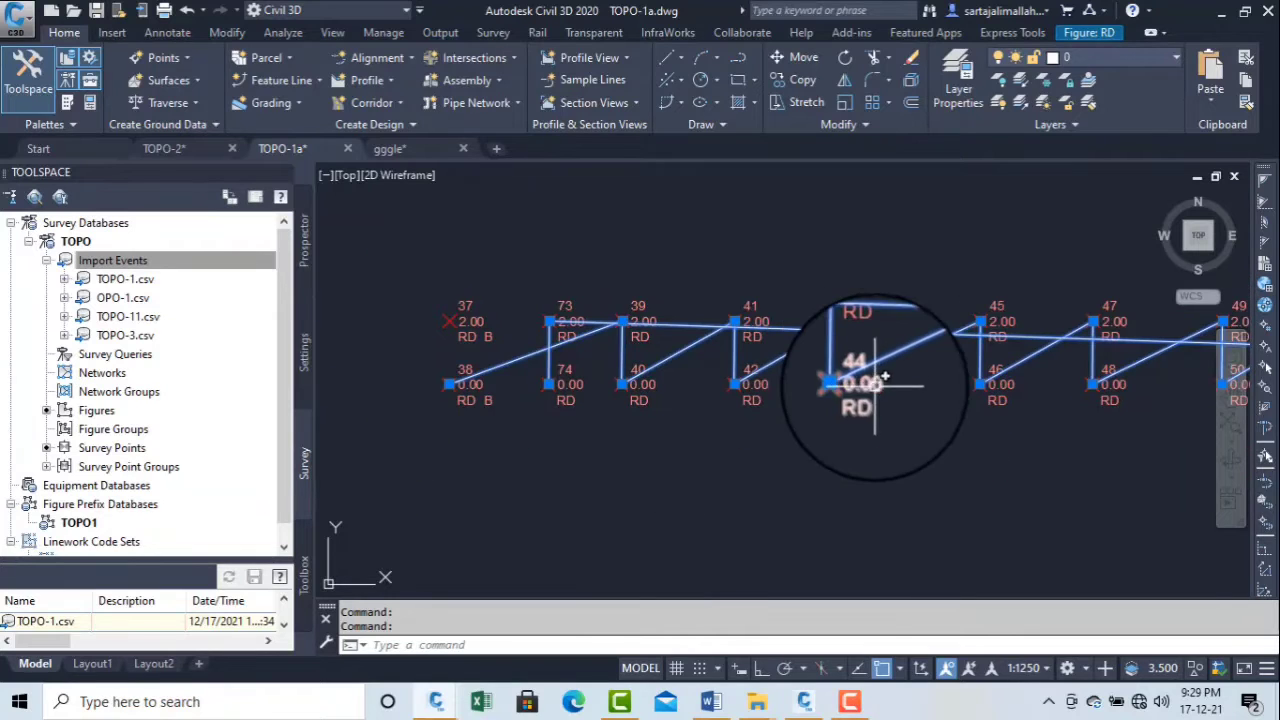
mouse_move(863, 386)
middle_down()
mouse_move(657, 363)
mouse_move(806, 326)
mouse_move(782, 333)
middle_up()
scroll(657, 371, down, 1)
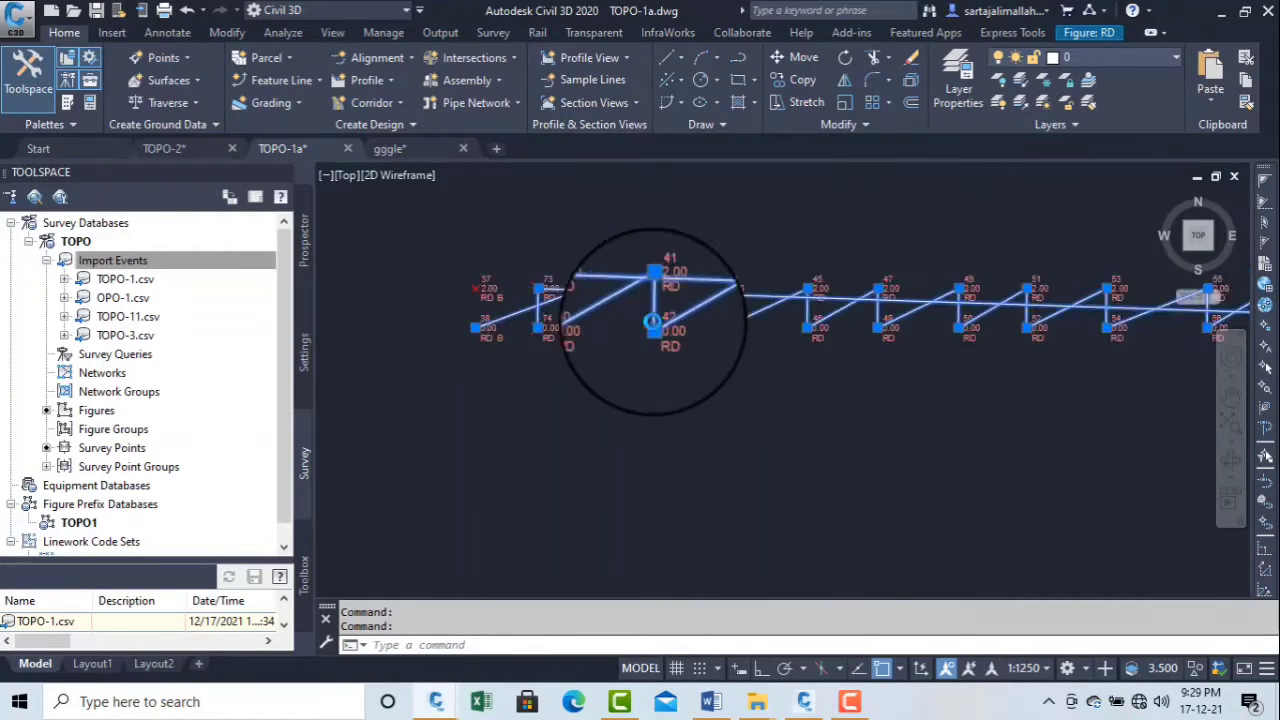
- Examine the selected RD figure's linework along the whole road and at its starting points 37 to 44
scroll(1137, 320, down, 3)
scroll(1086, 320, up, 2)
scroll(1073, 342, down, 2)
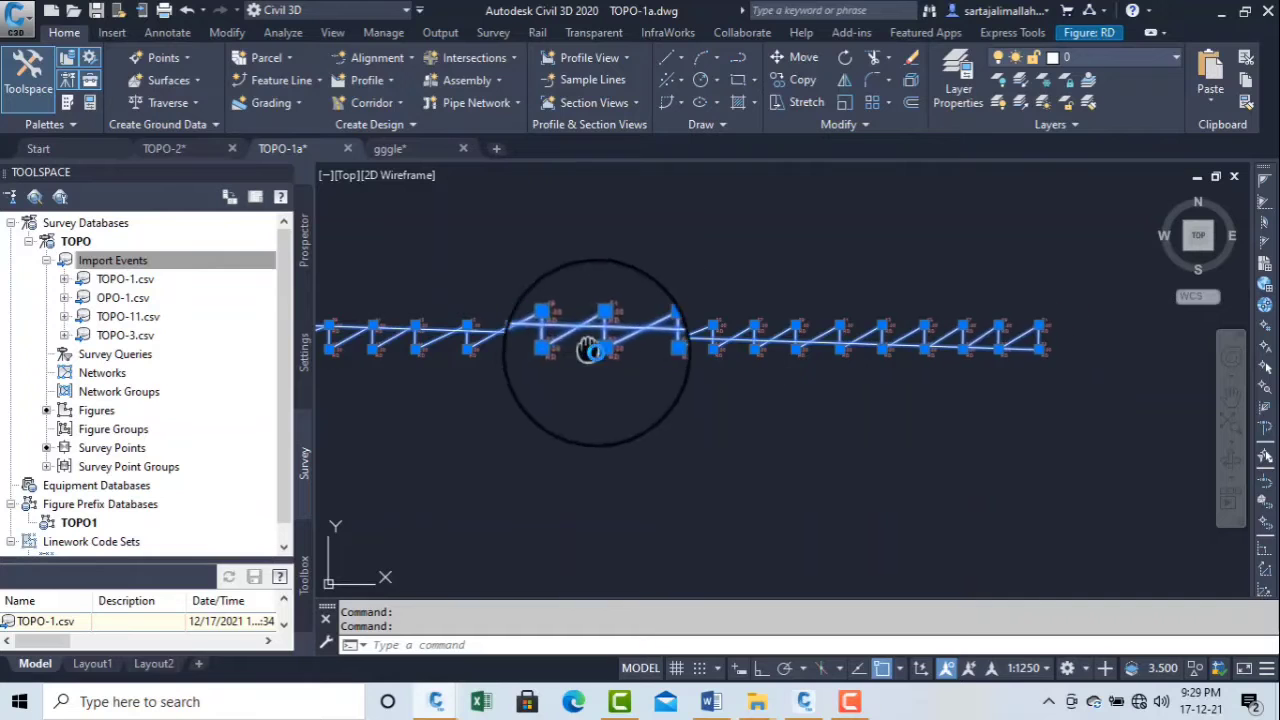
middle_drag(591, 351, 1026, 389)
scroll(669, 378, up, 5)
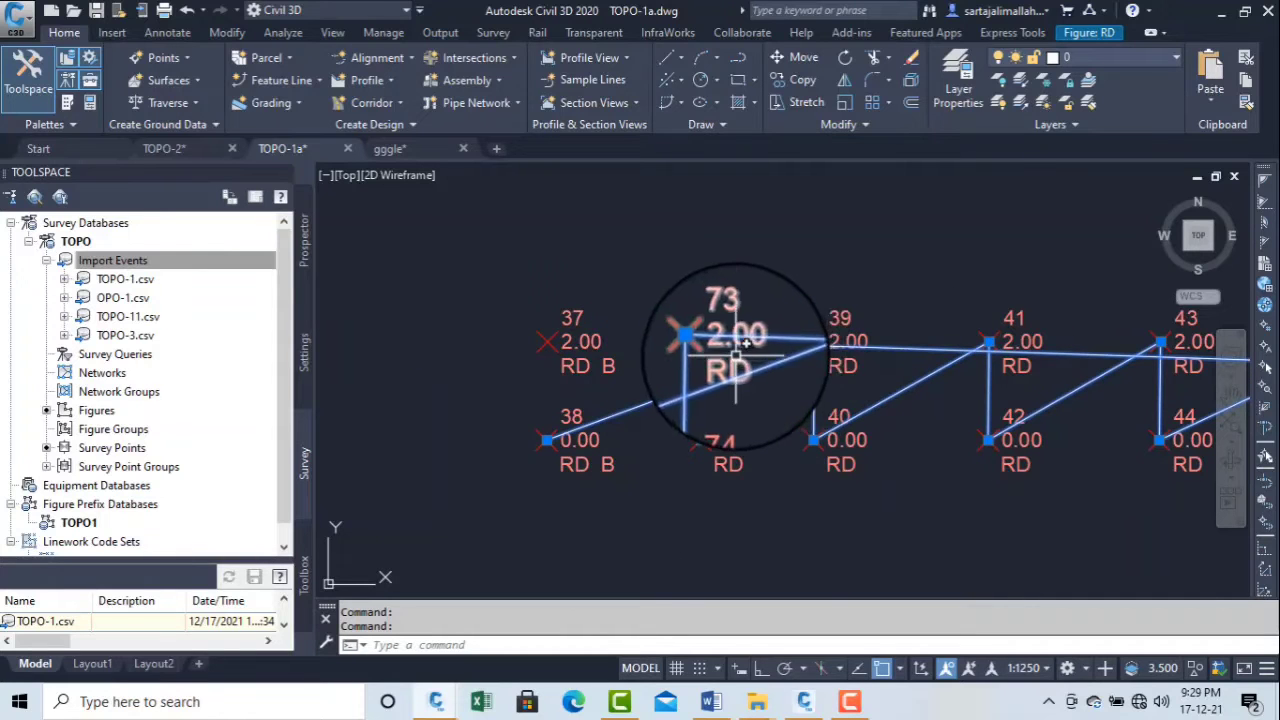
scroll(736, 354, up, 2)
scroll(690, 338, down, 5)
scroll(663, 343, up, 4)
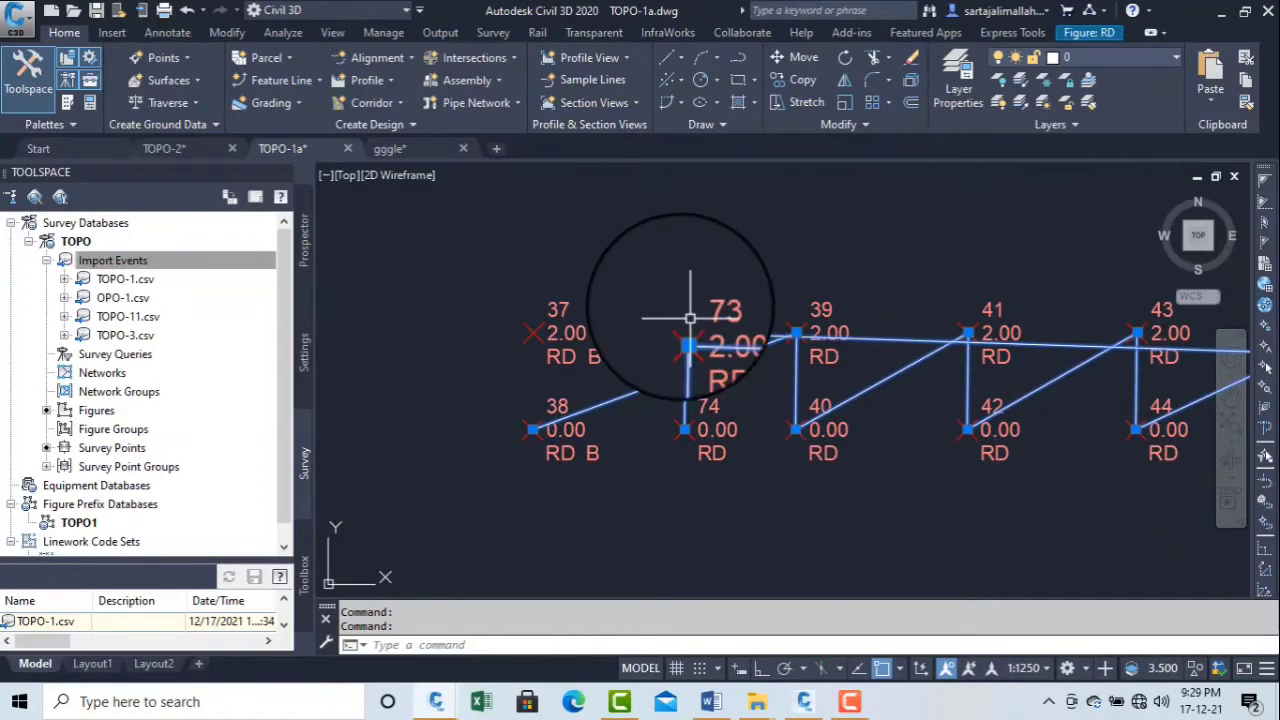
- Erase the RD figure together with points 73 and 74, and undo the erasure
click(743, 483)
key(Delete)
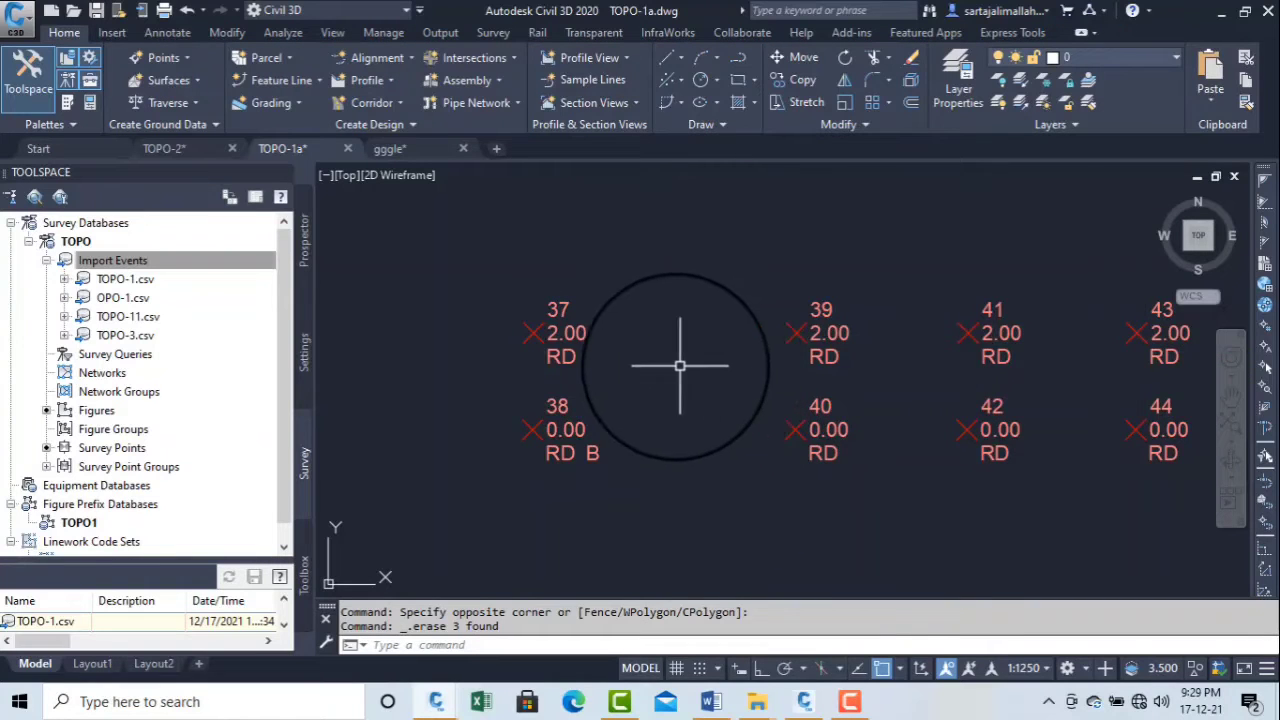
scroll(685, 380, down, 3)
text(u)
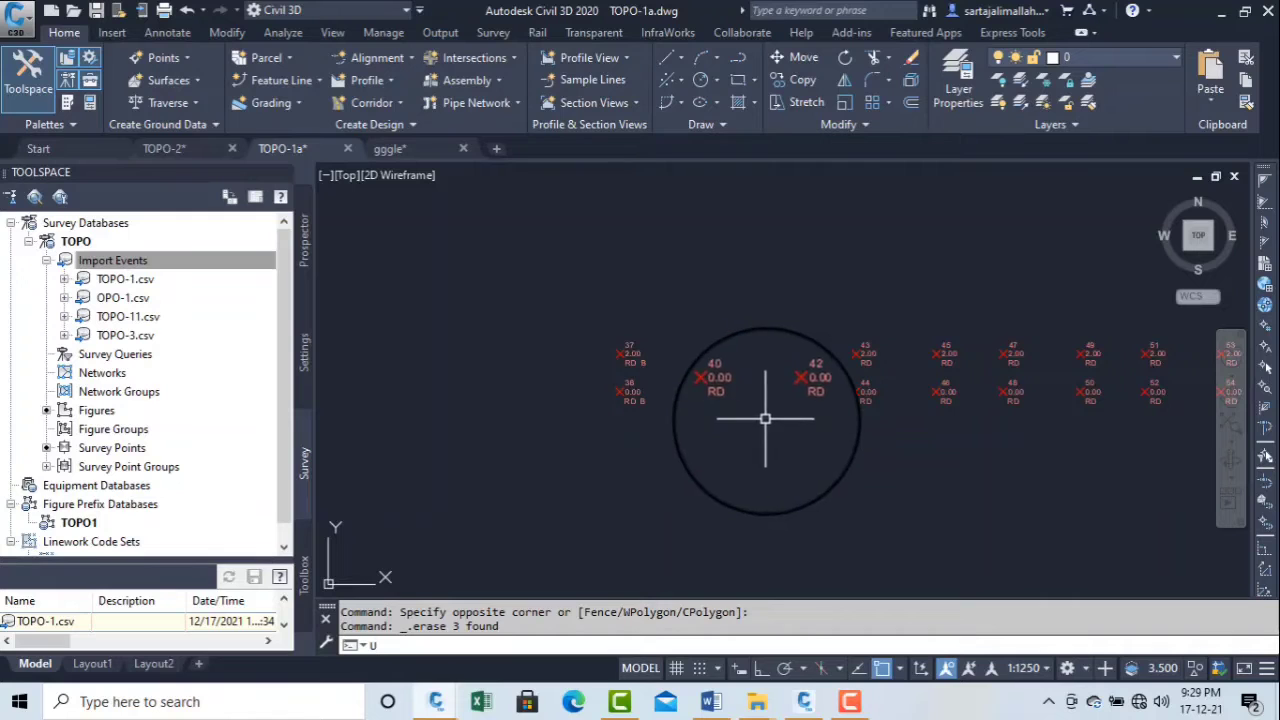
key(Return)
key(Return)
key(Return)
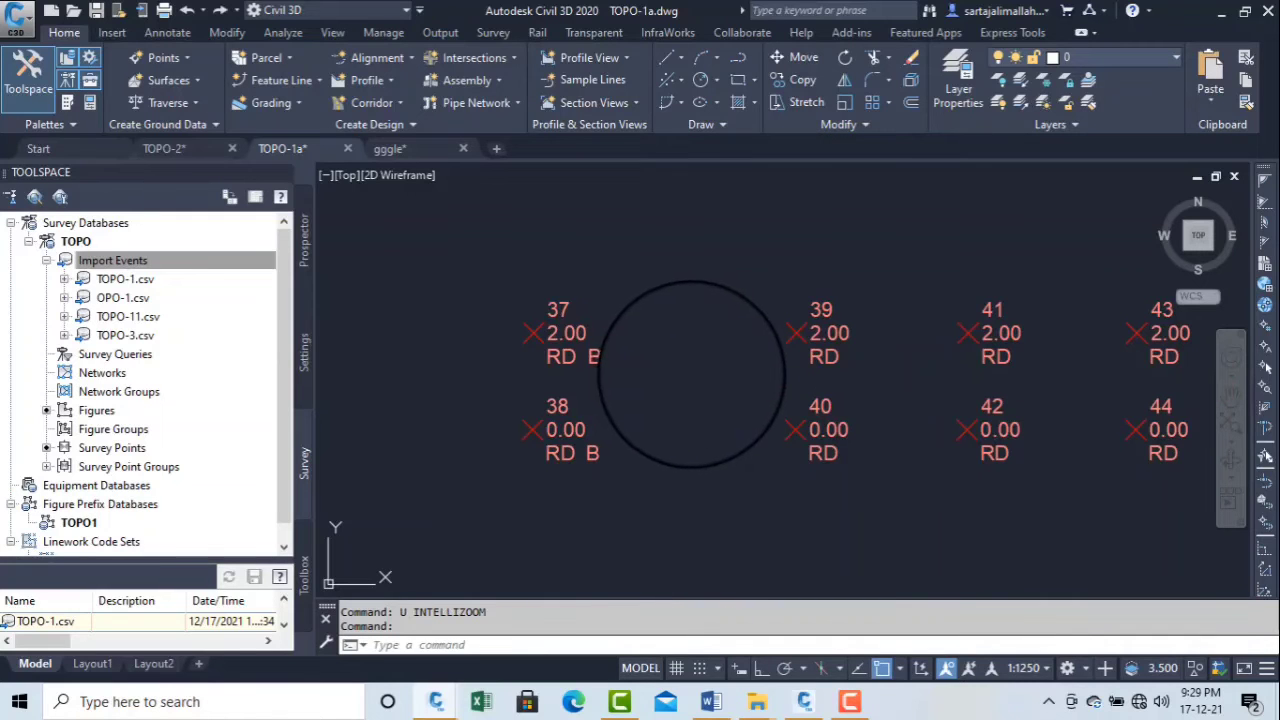
scroll(660, 368, down, 3)
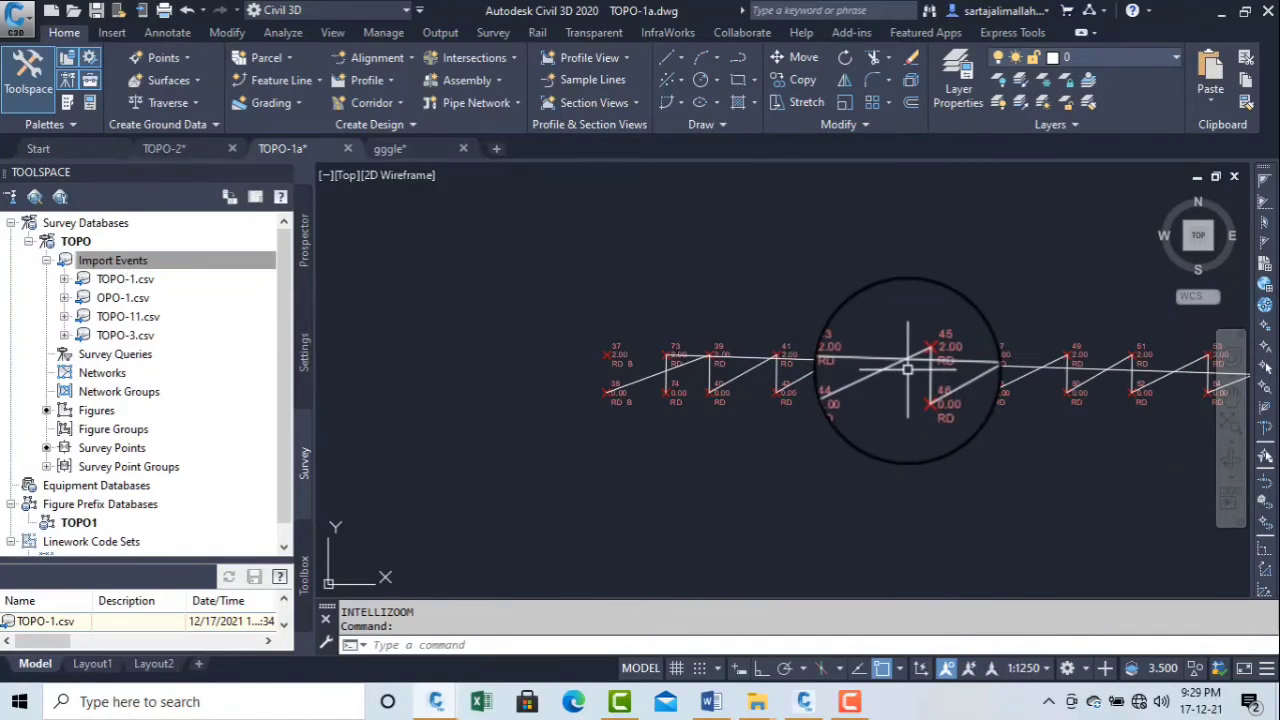
- Switch to the TOPO-2 drawing to view its road linework
click(805, 703)
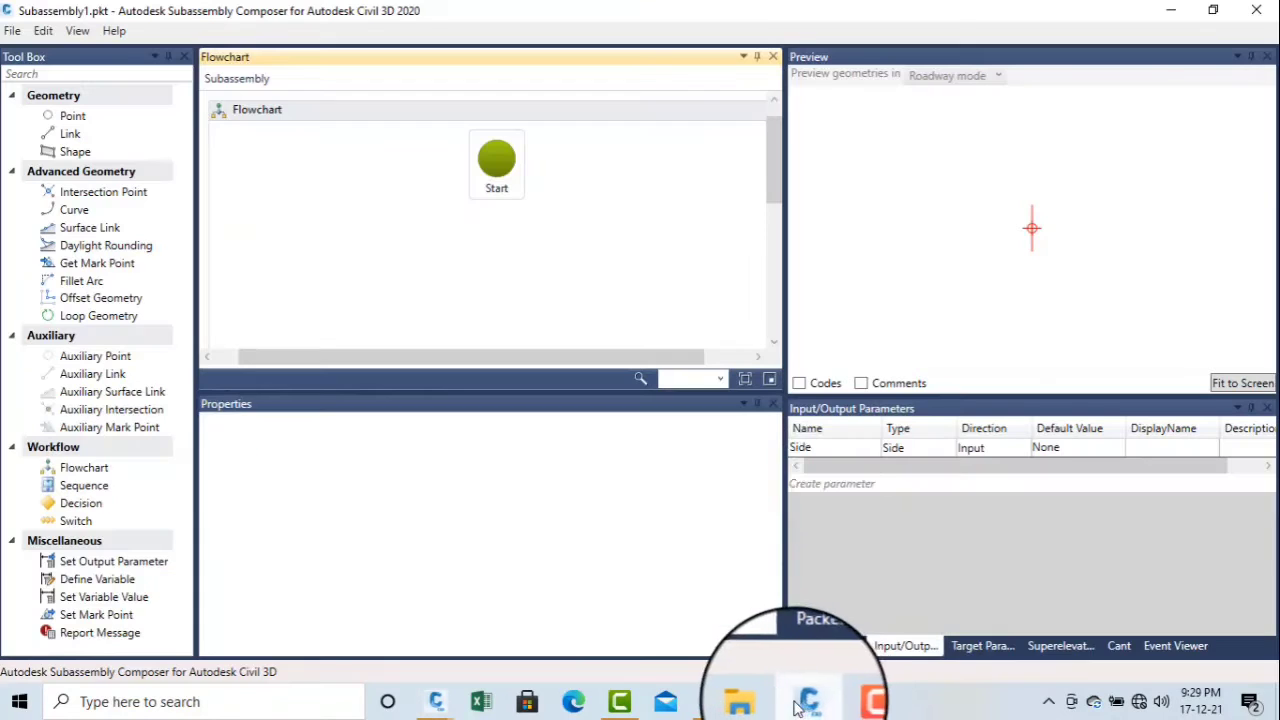
click(1238, 8)
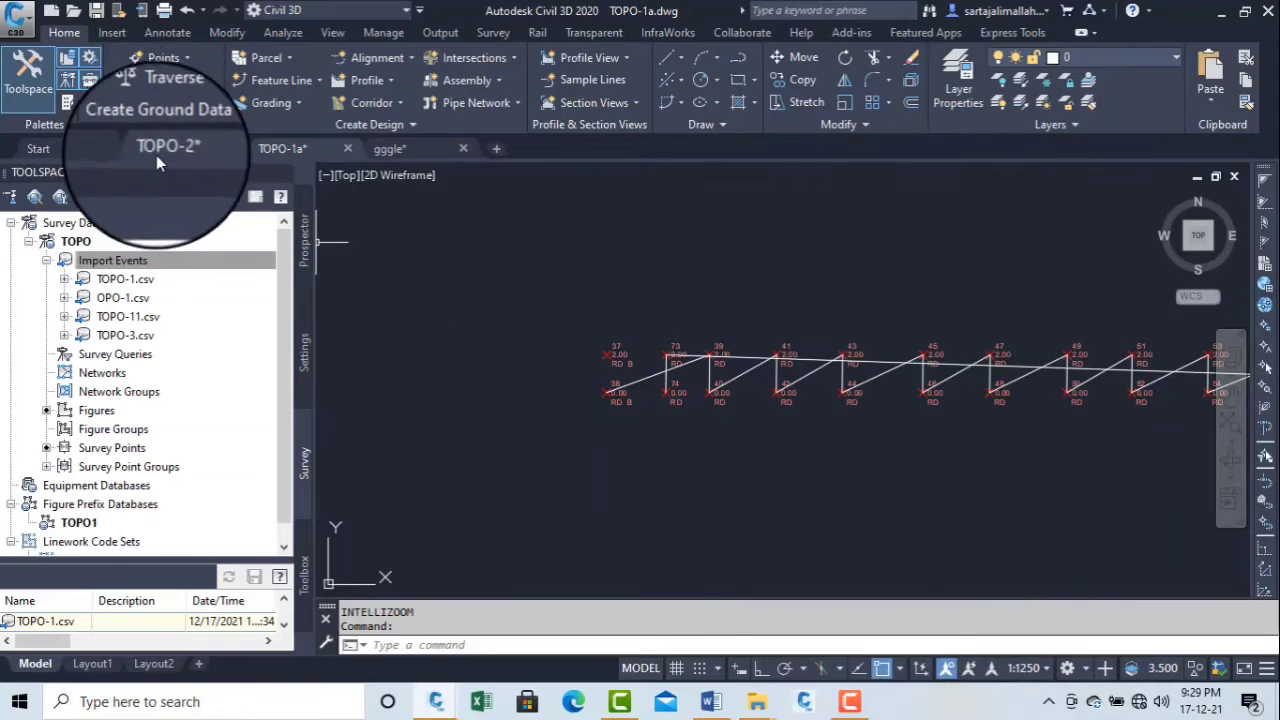
click(160, 150)
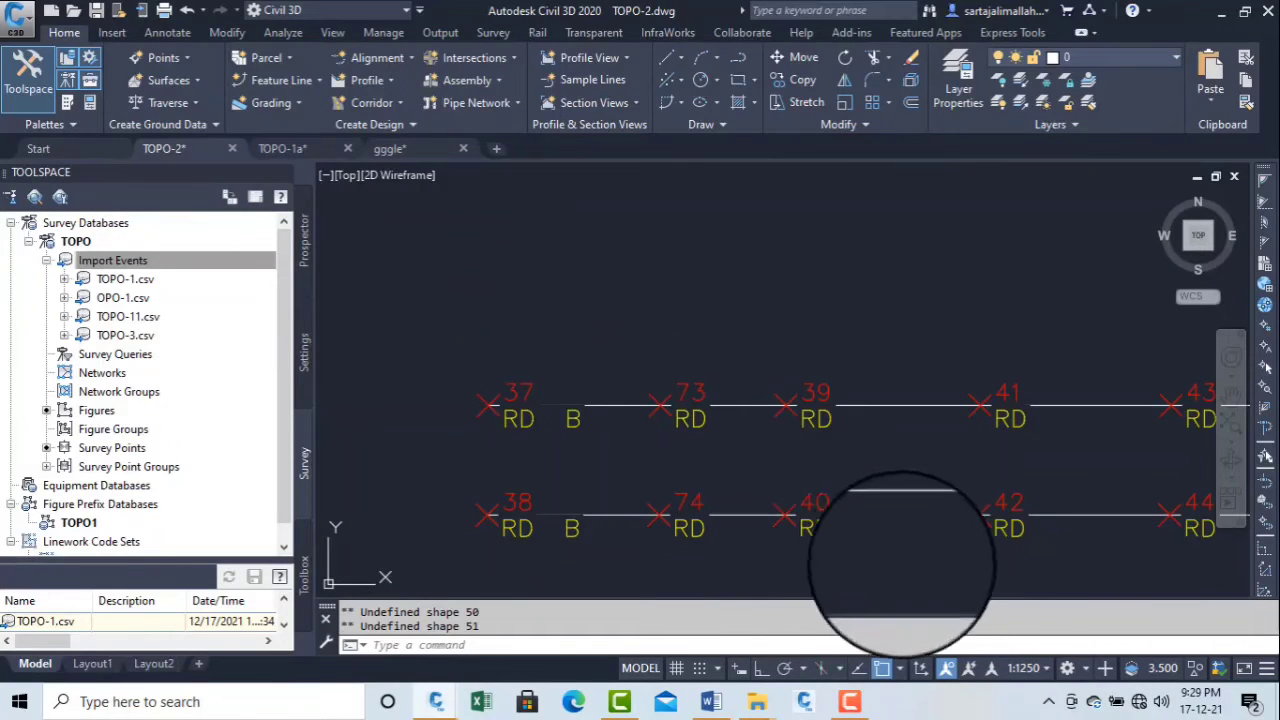
click(852, 708)
click(1183, 608)
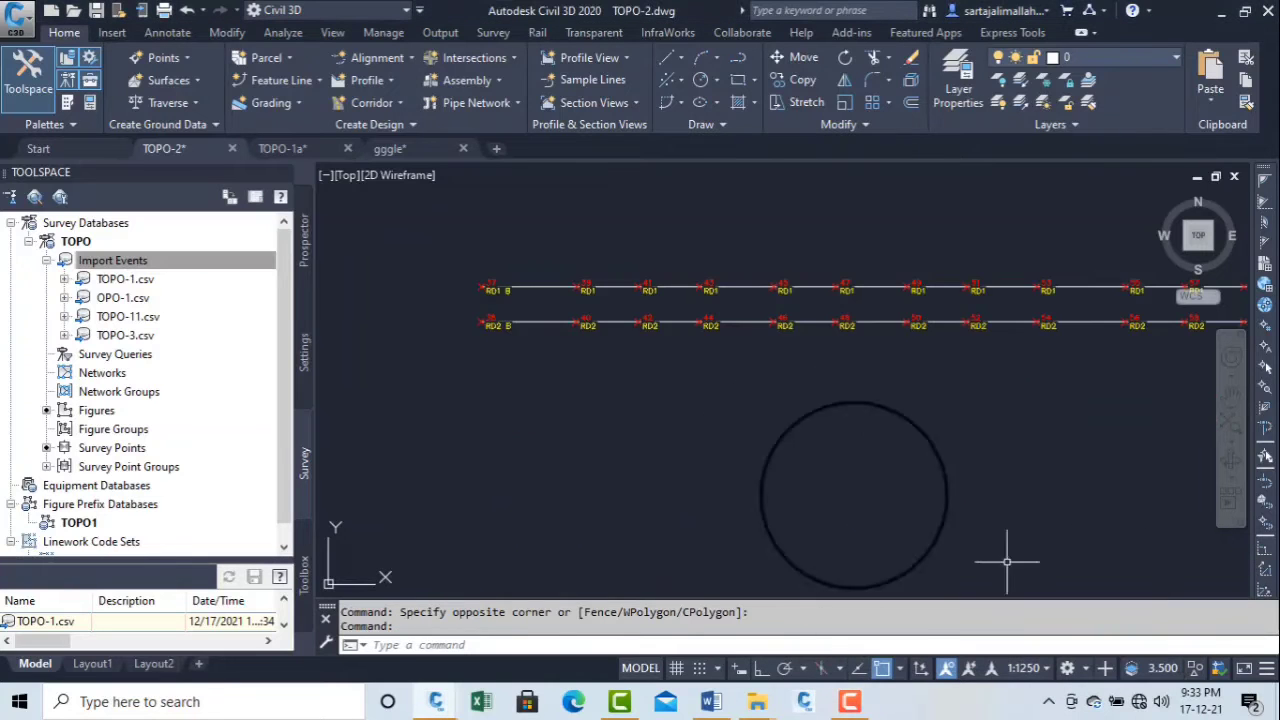
- Examine how the RD1 and RD2 field codes, starting with B at points 37 and 38, connect the two rows of road points
scroll(505, 297, up, 6)
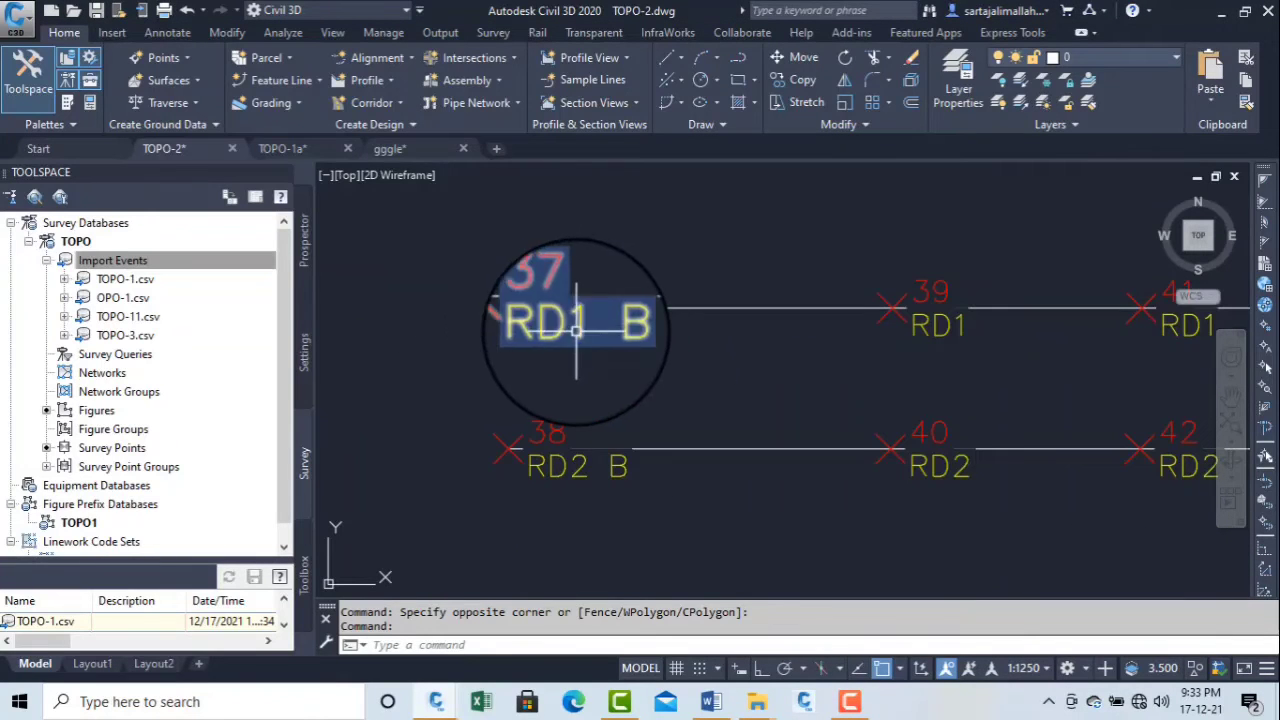
scroll(540, 325, up, 2)
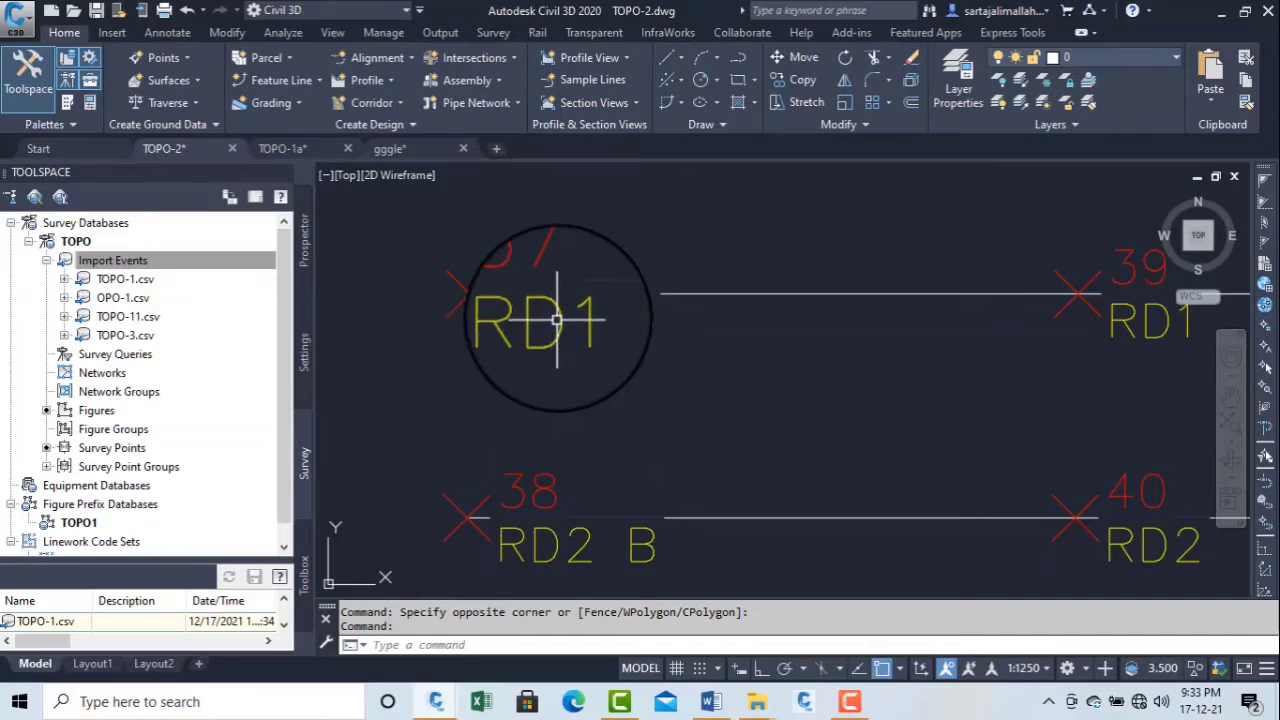
scroll(557, 320, down, 3)
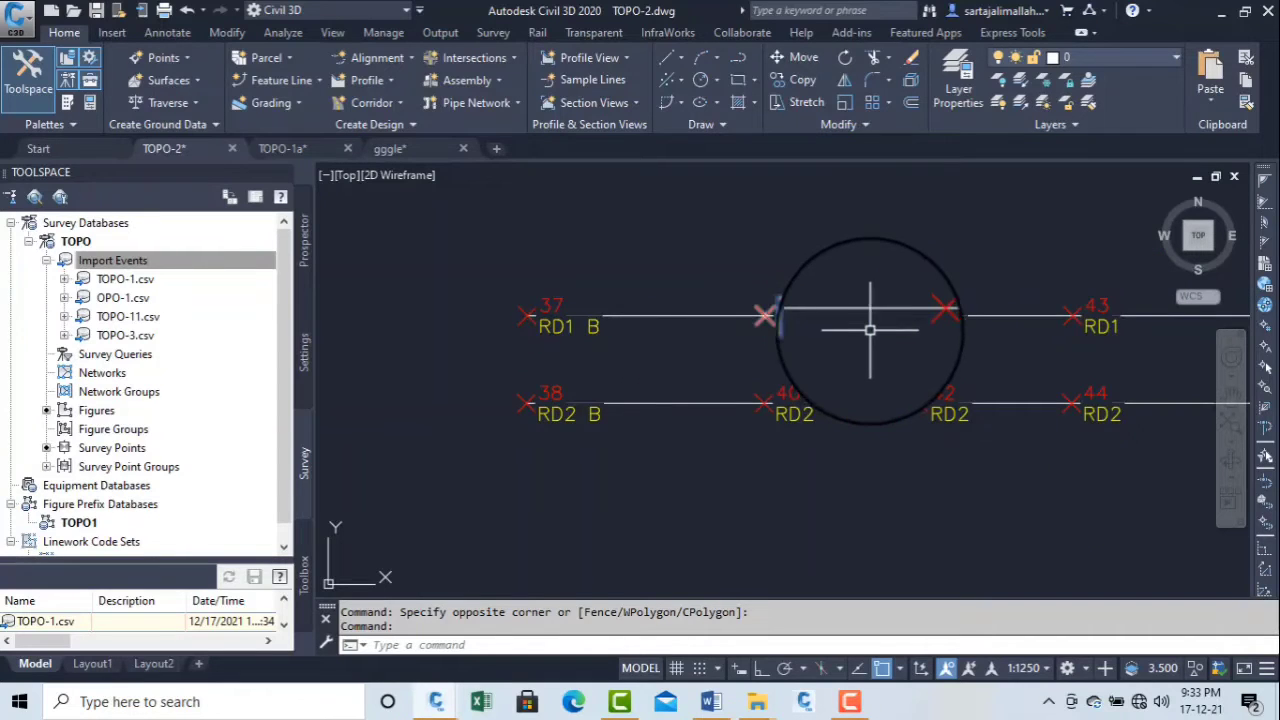
scroll(870, 330, down, 4)
scroll(863, 334, up, 6)
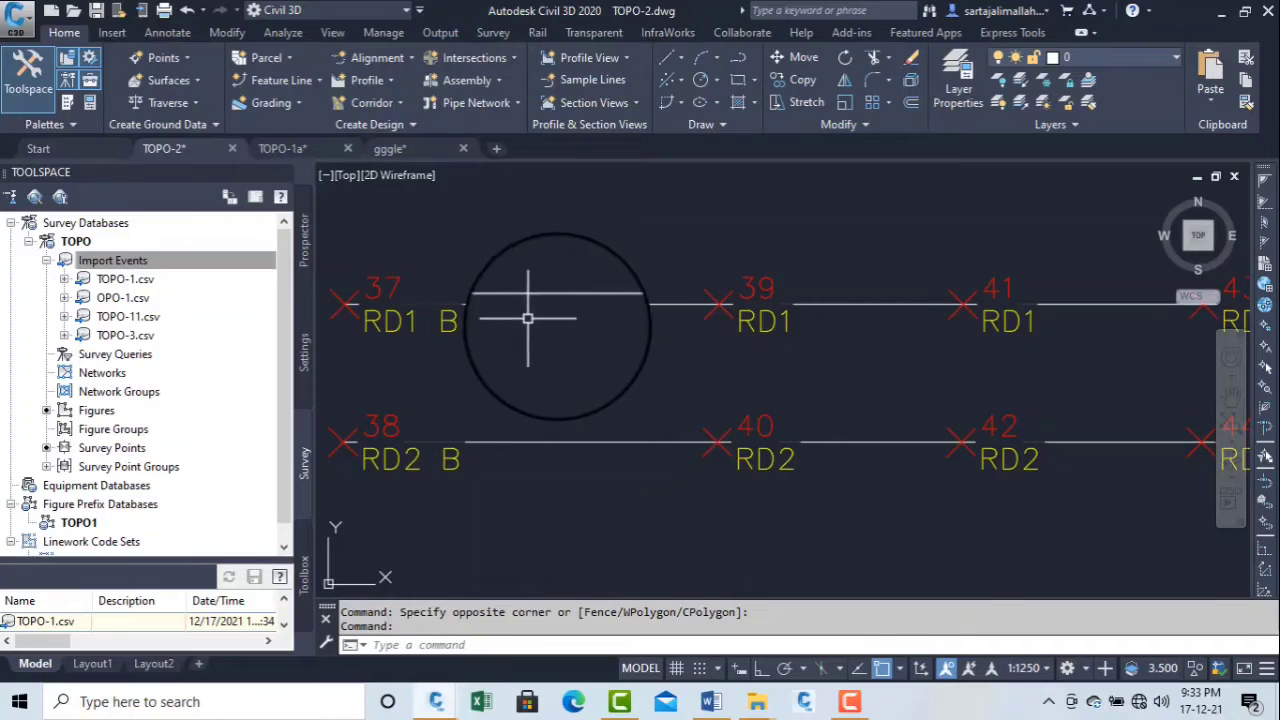
scroll(749, 302, down, 3)
scroll(1106, 320, down, 3)
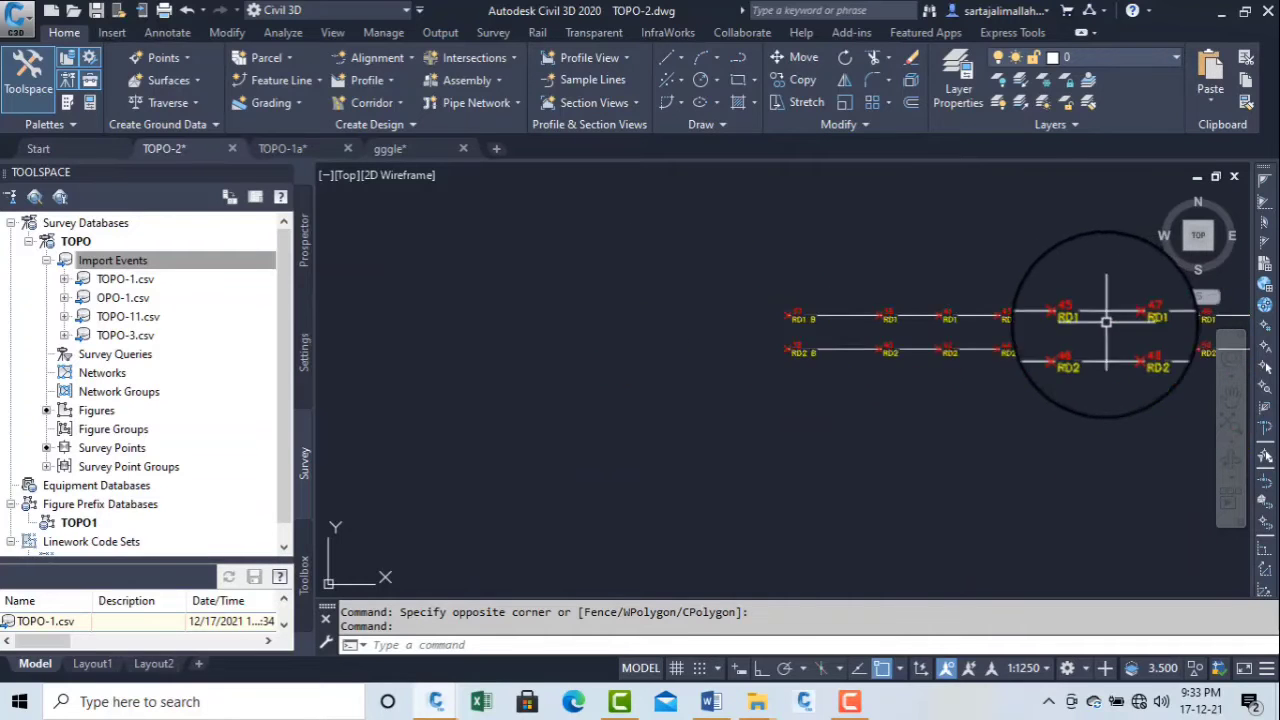
scroll(1106, 320, up, 3)
scroll(406, 322, up, 2)
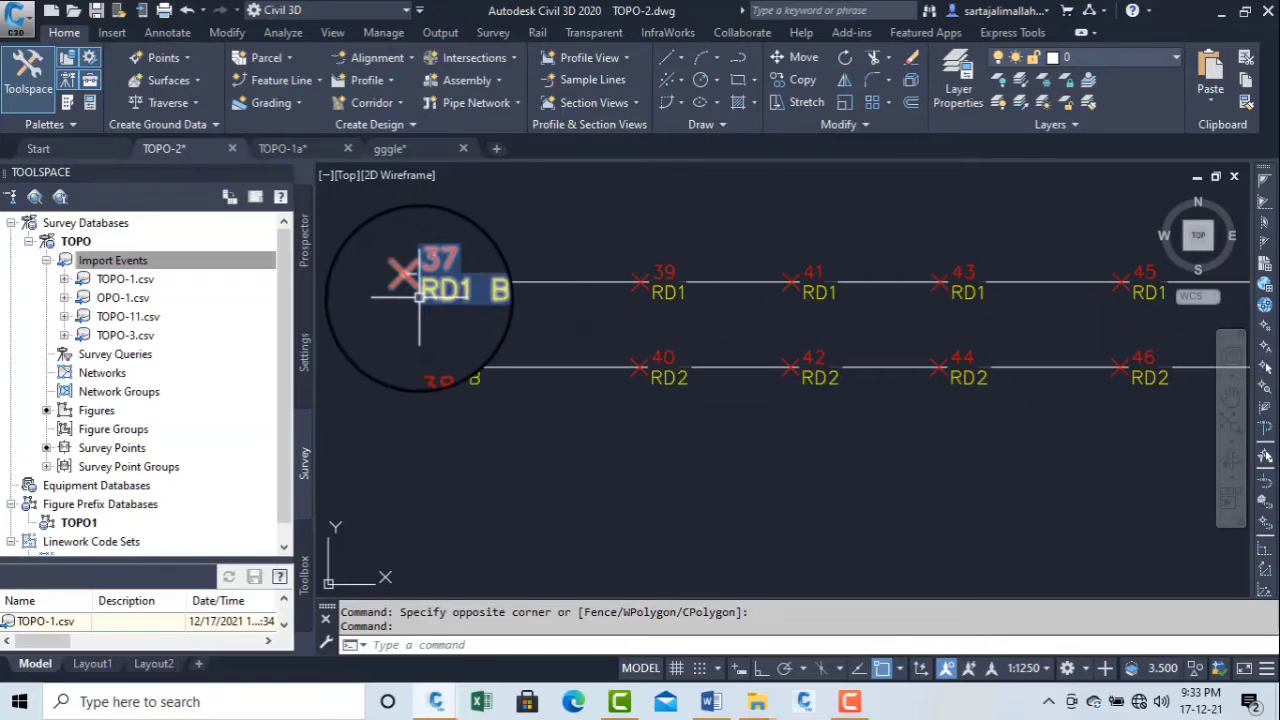
scroll(419, 297, up, 2)
middle_drag(424, 290, 484, 314)
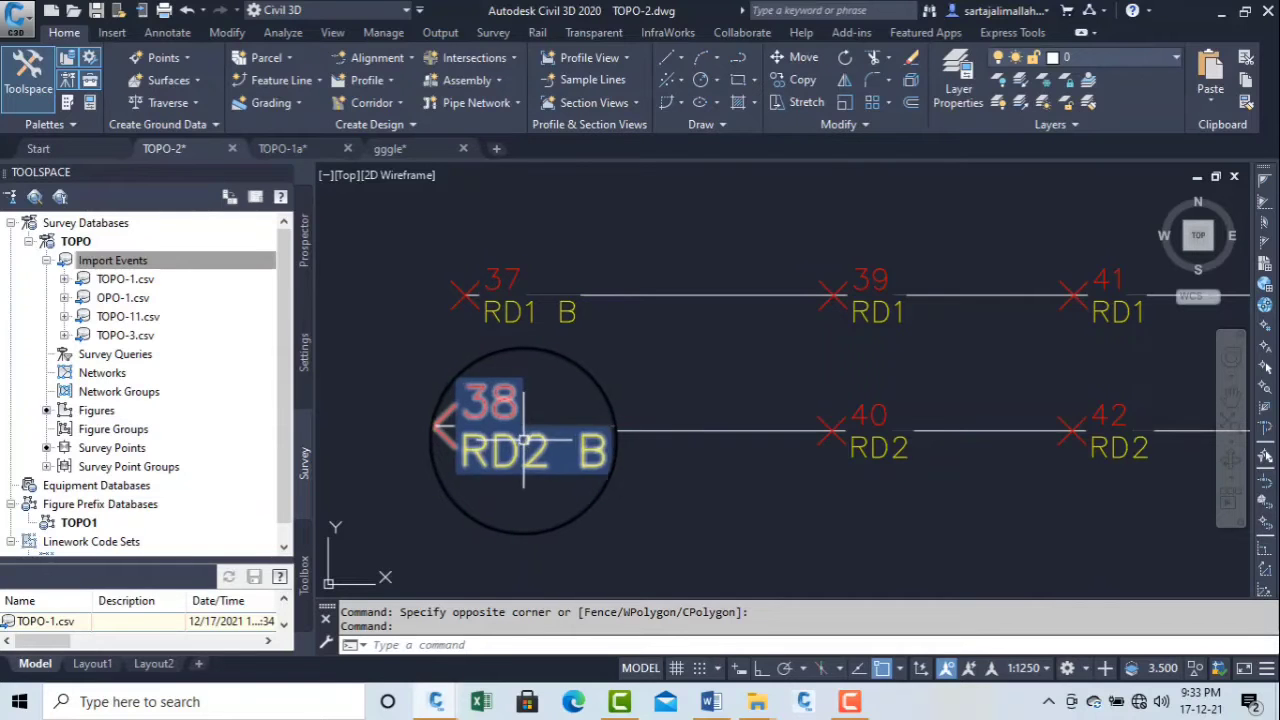
scroll(500, 420, down, 2)
scroll(523, 368, up, 4)
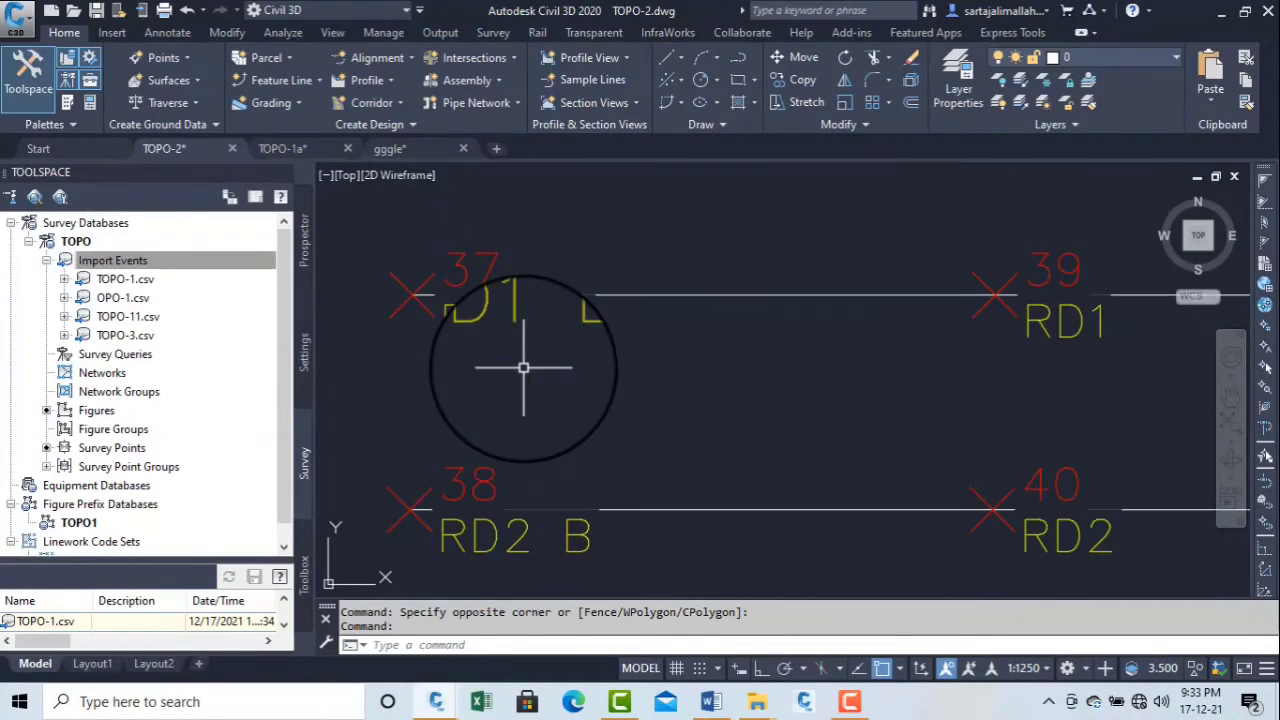
scroll(523, 368, down, 3)
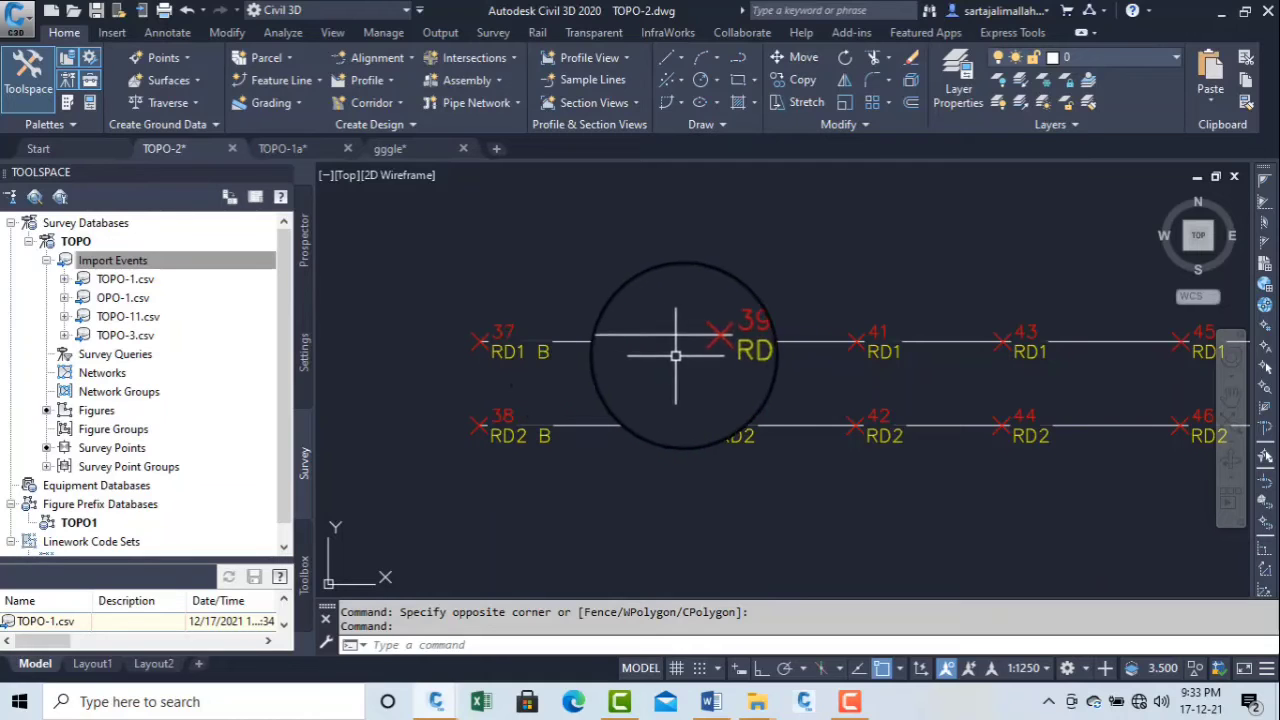
click(1008, 343)
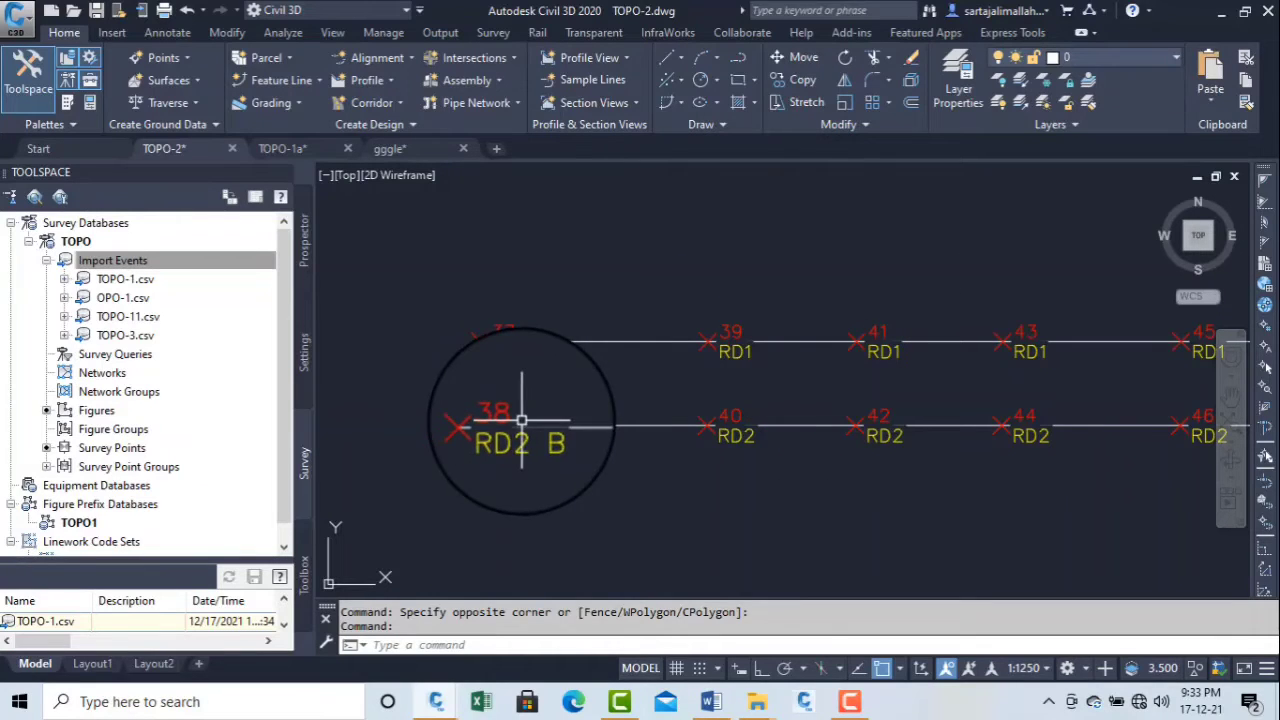
click(867, 427)
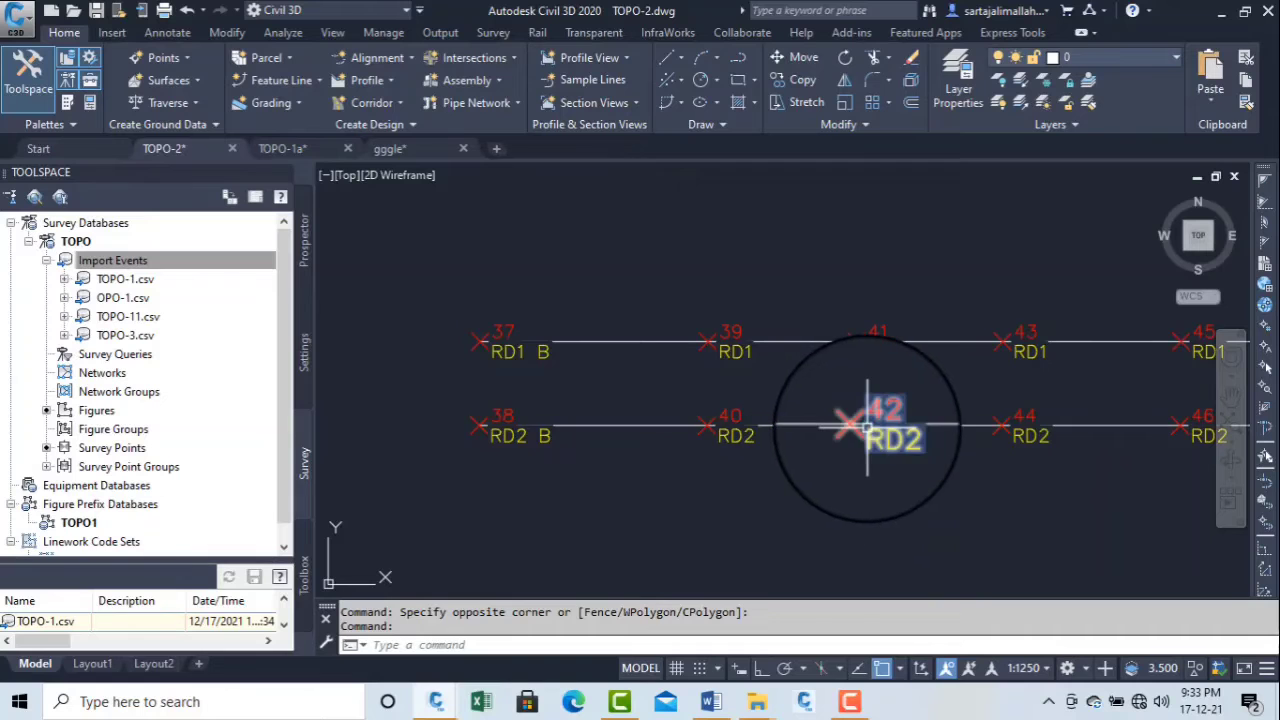
scroll(453, 347, up, 3)
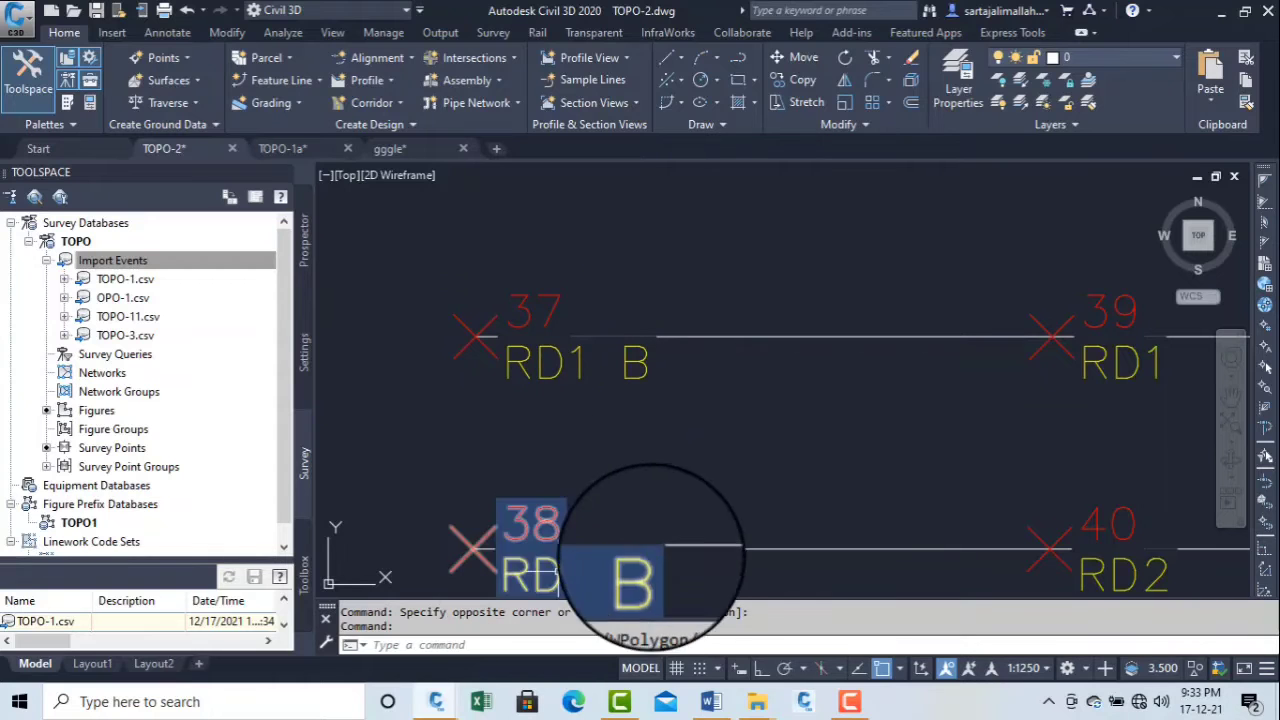
scroll(605, 435, down, 2)
middle_drag(1006, 514, 512, 447)
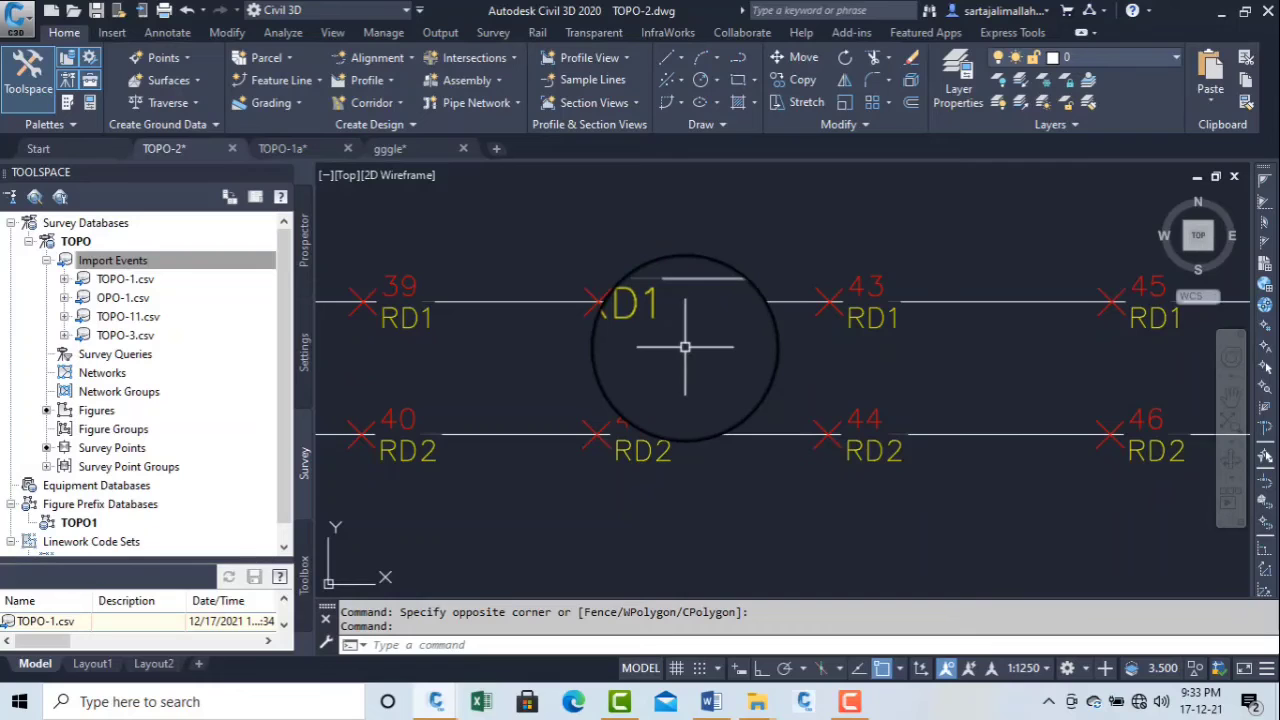
scroll(775, 352, down, 3)
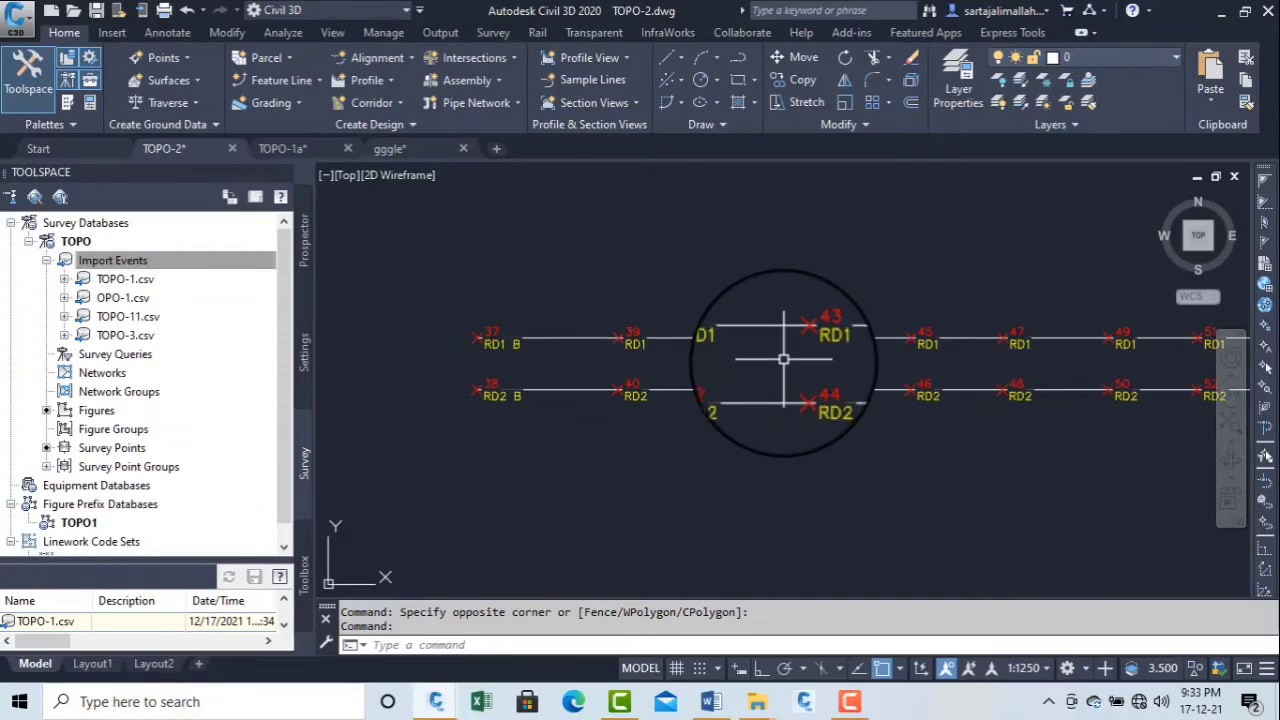
scroll(586, 349, up, 3)
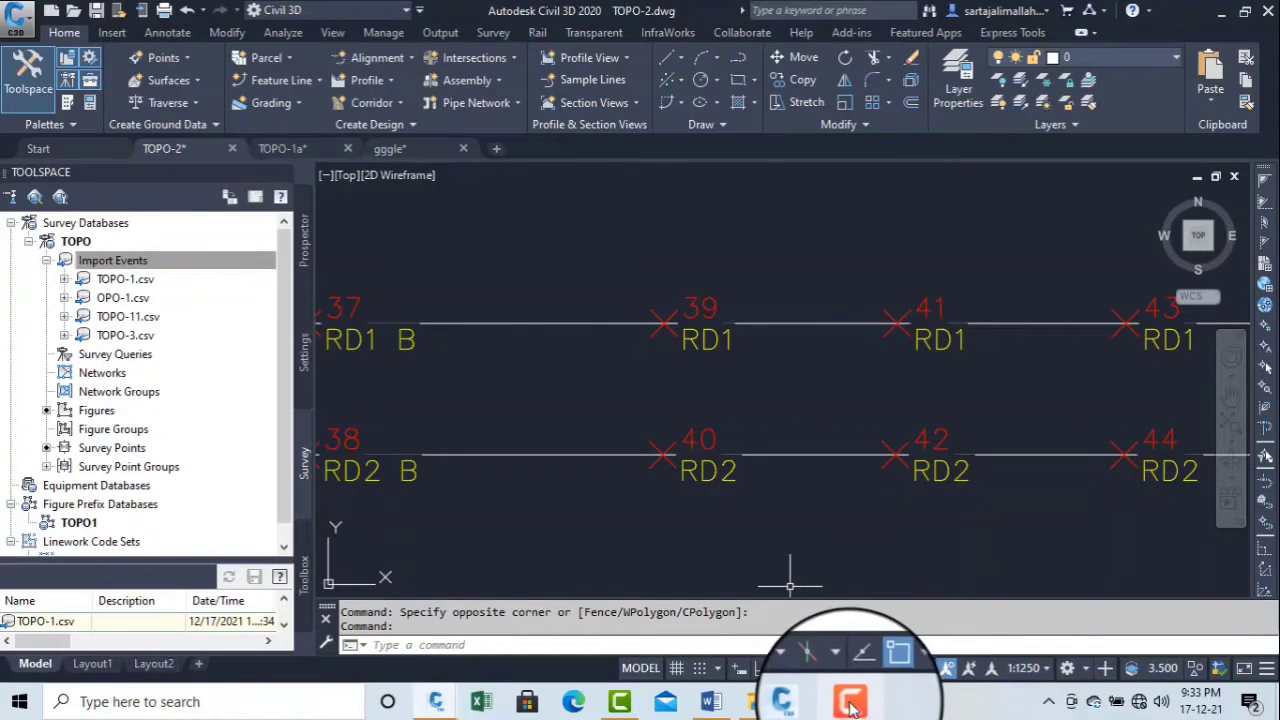
mouse_move(850, 706)
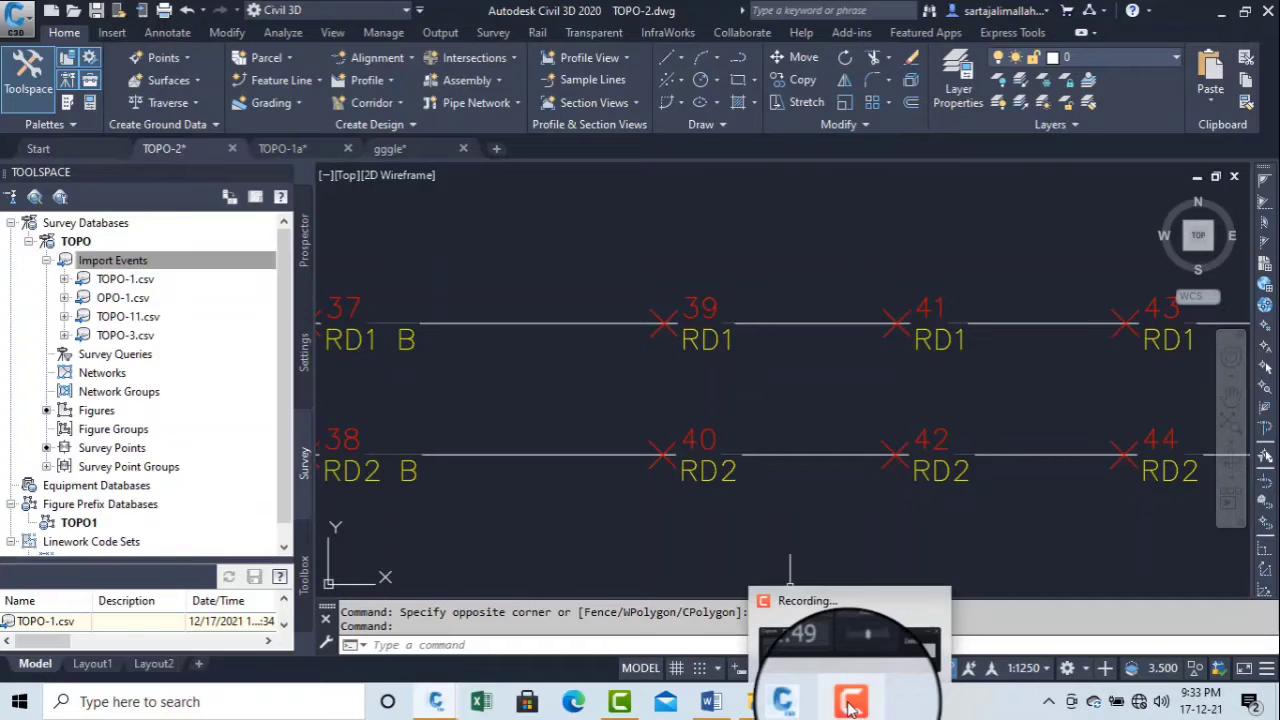
click(850, 706)
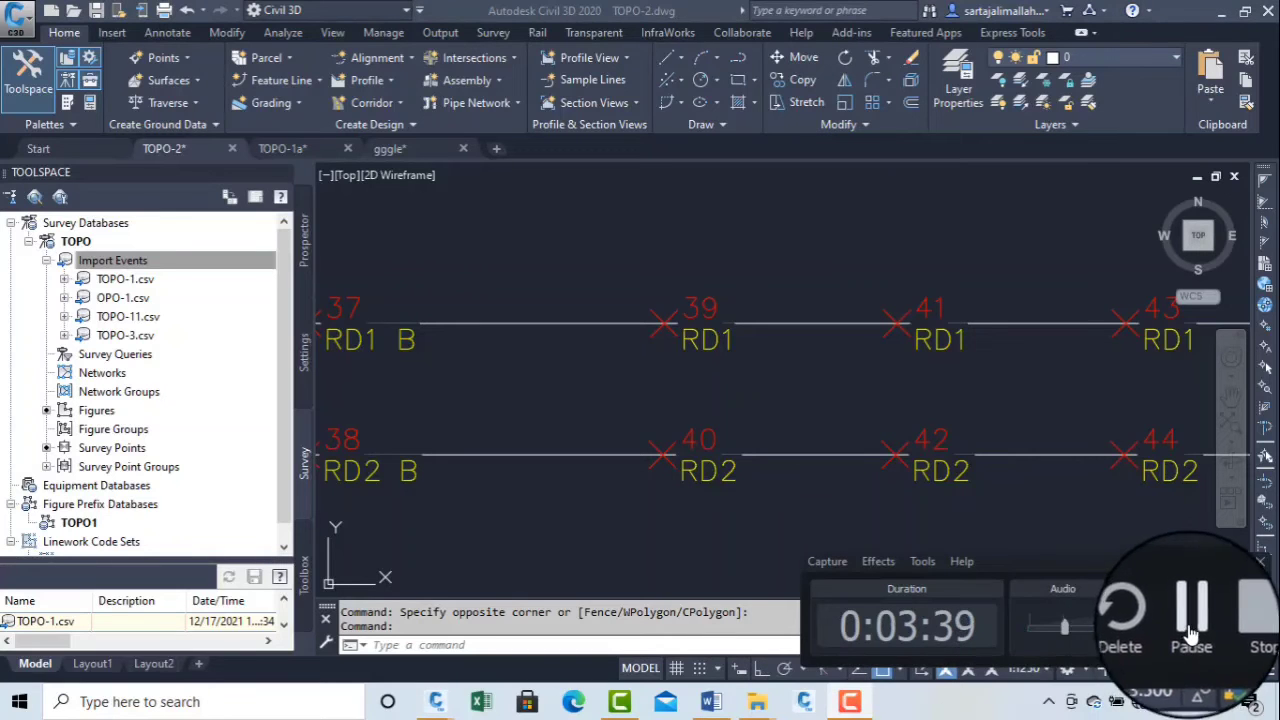
click(1146, 610)
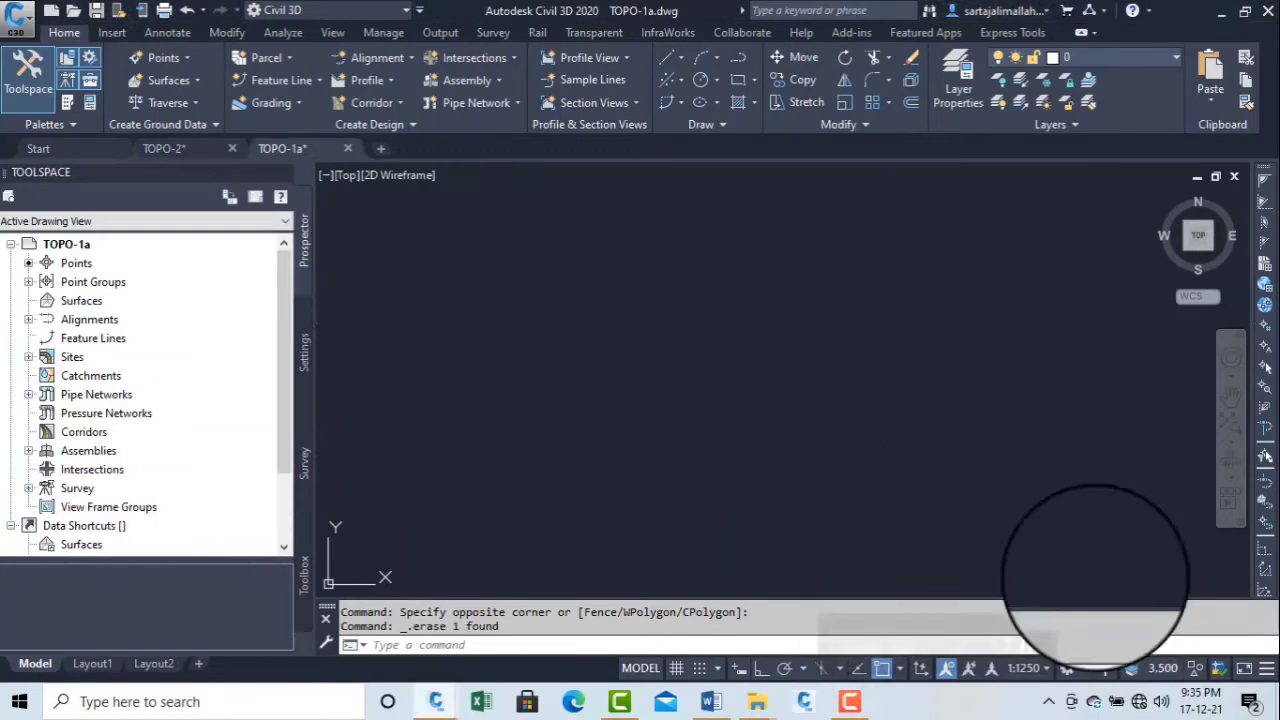
- Add a new figure prefix named RD to the TOPO1 figure prefix database
click(306, 466)
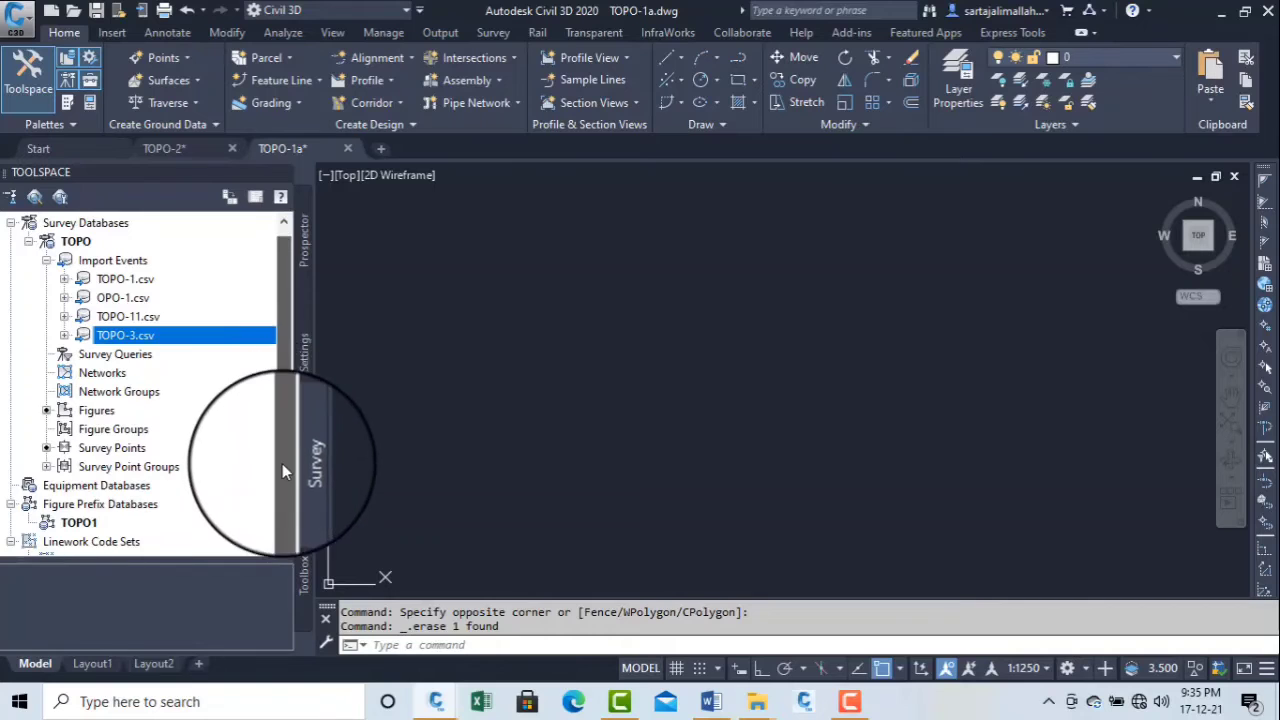
scroll(260, 490, down, 1)
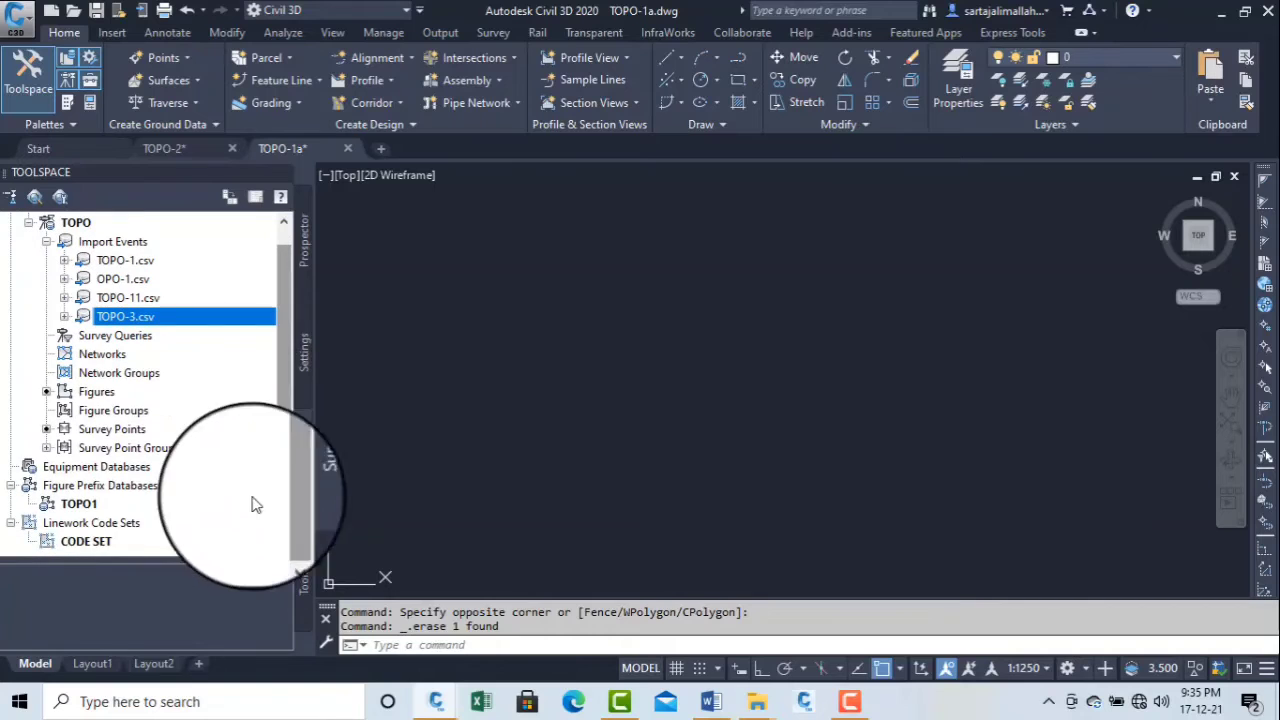
click(100, 506)
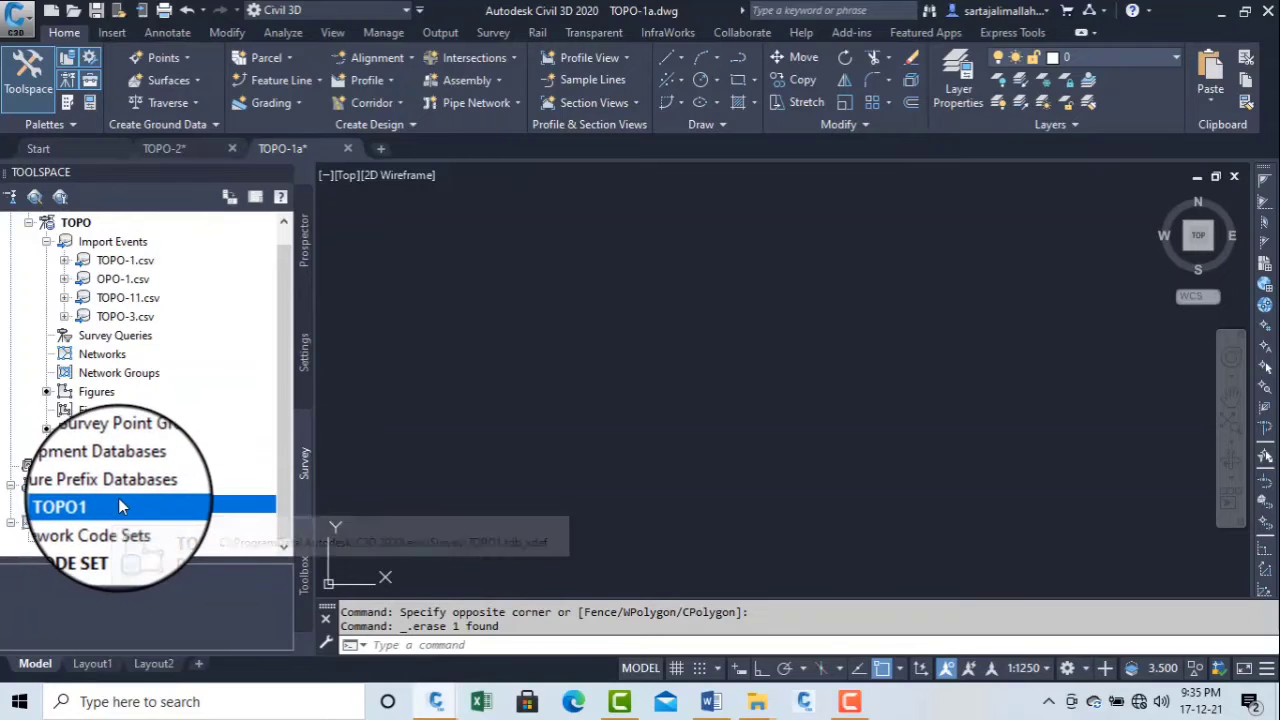
right_click(119, 503)
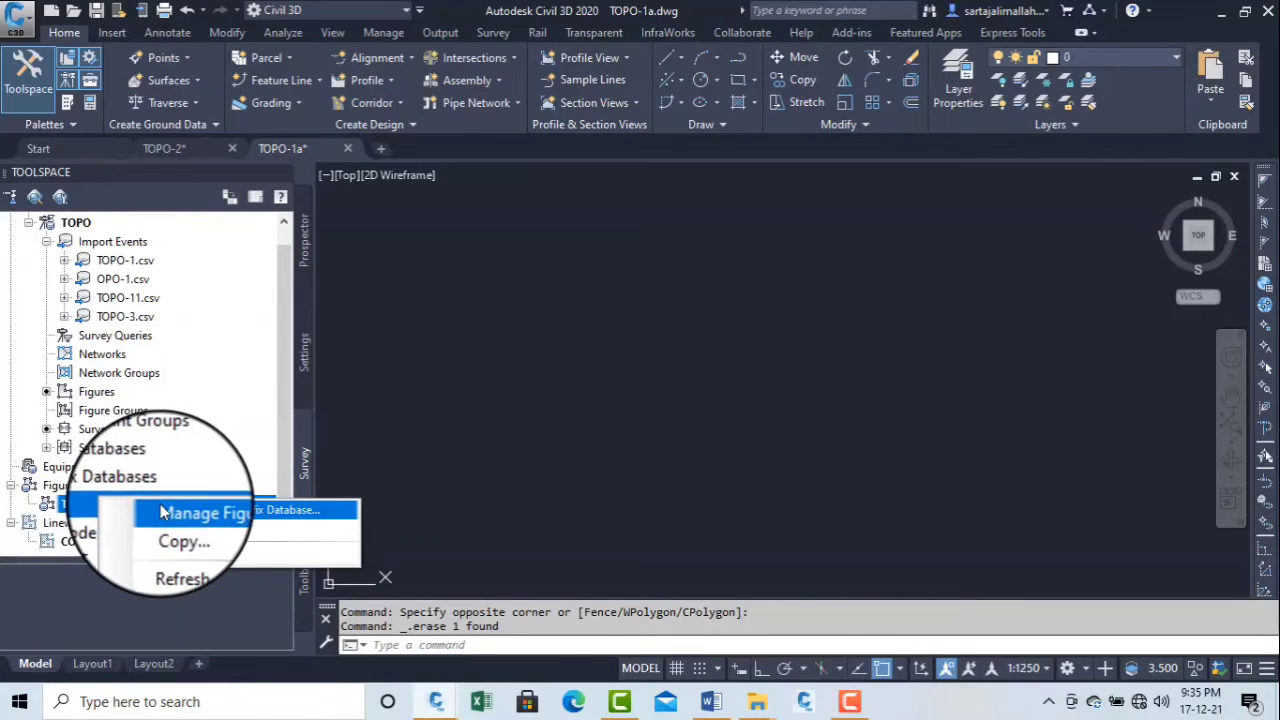
click(162, 506)
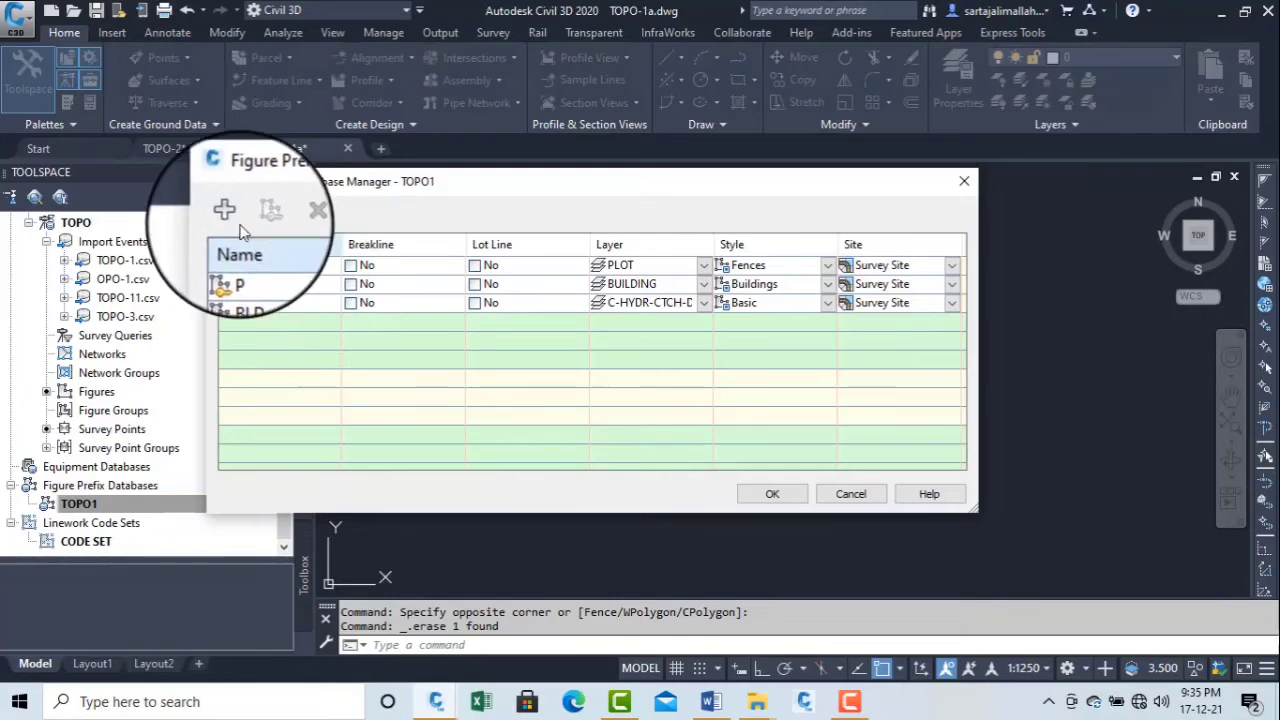
click(229, 216)
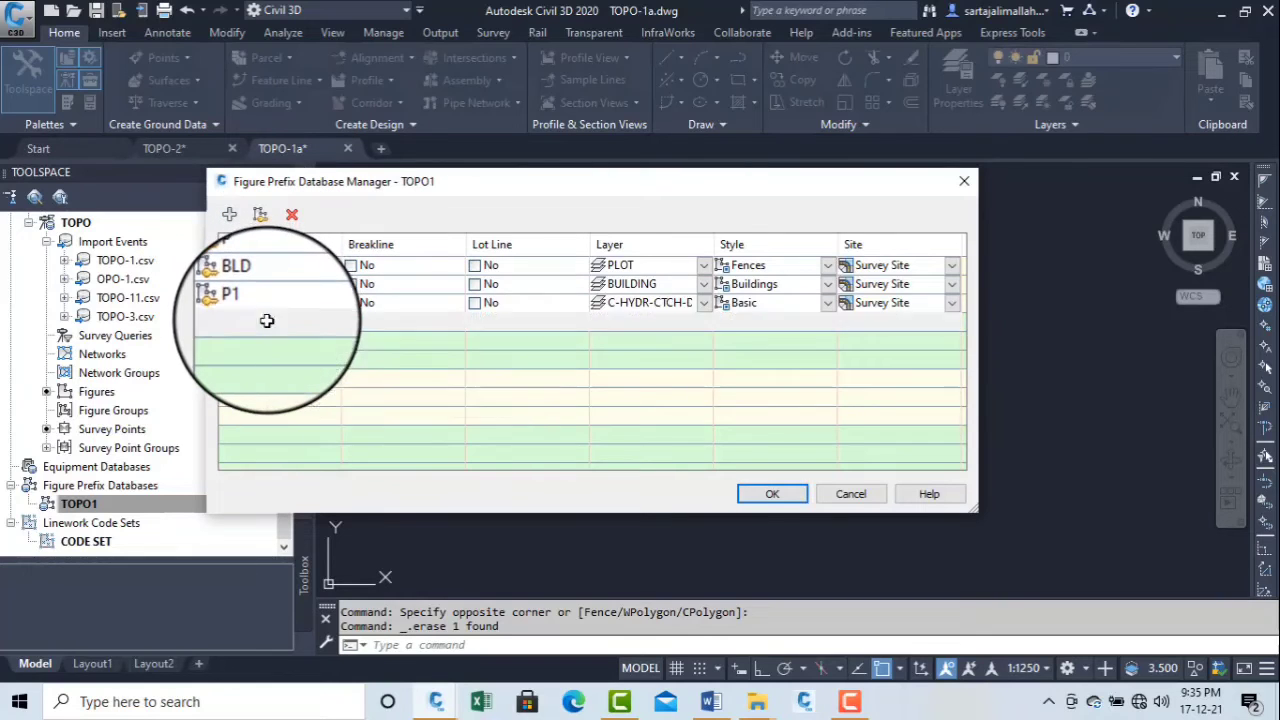
double_click(266, 321)
click(228, 330)
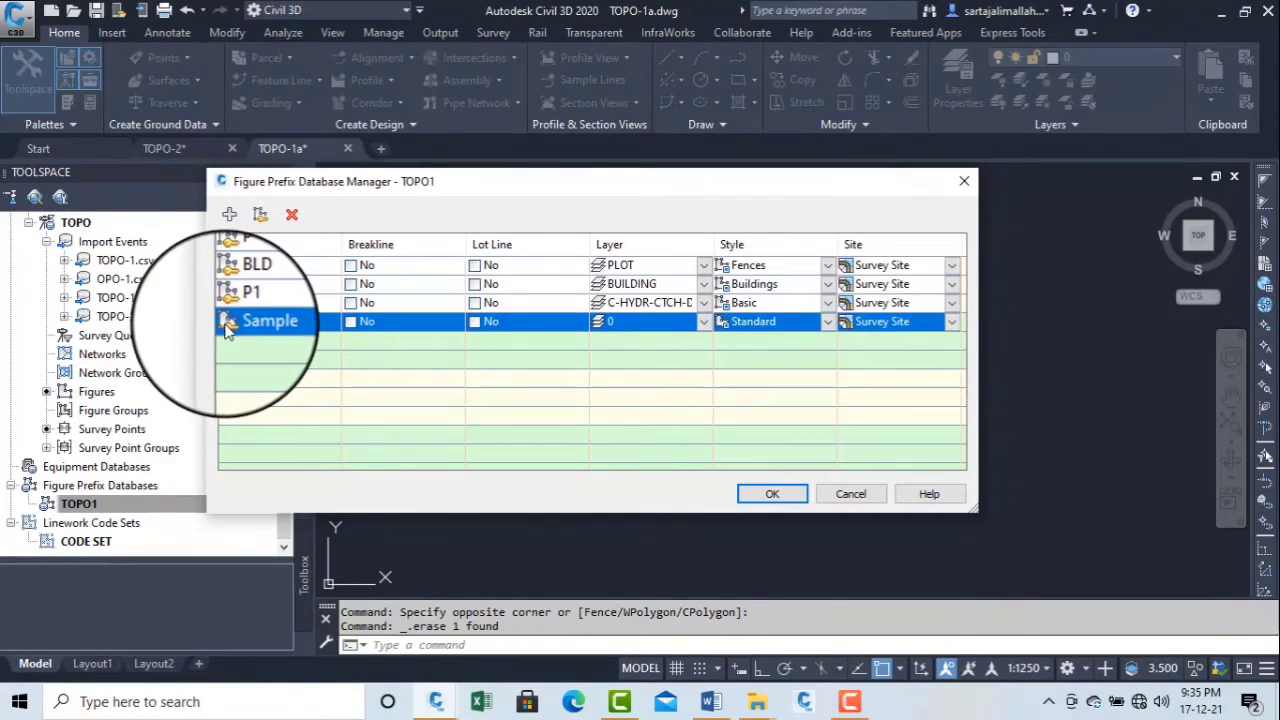
double_click(260, 322)
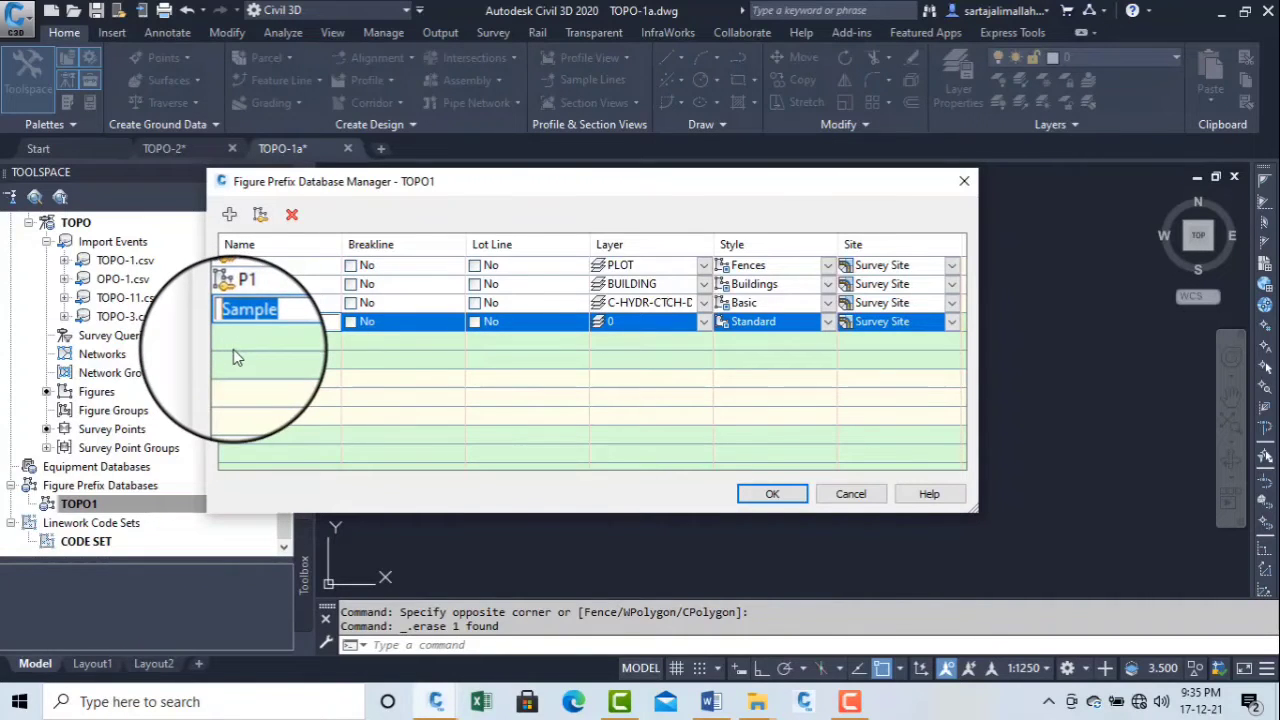
text(RD)
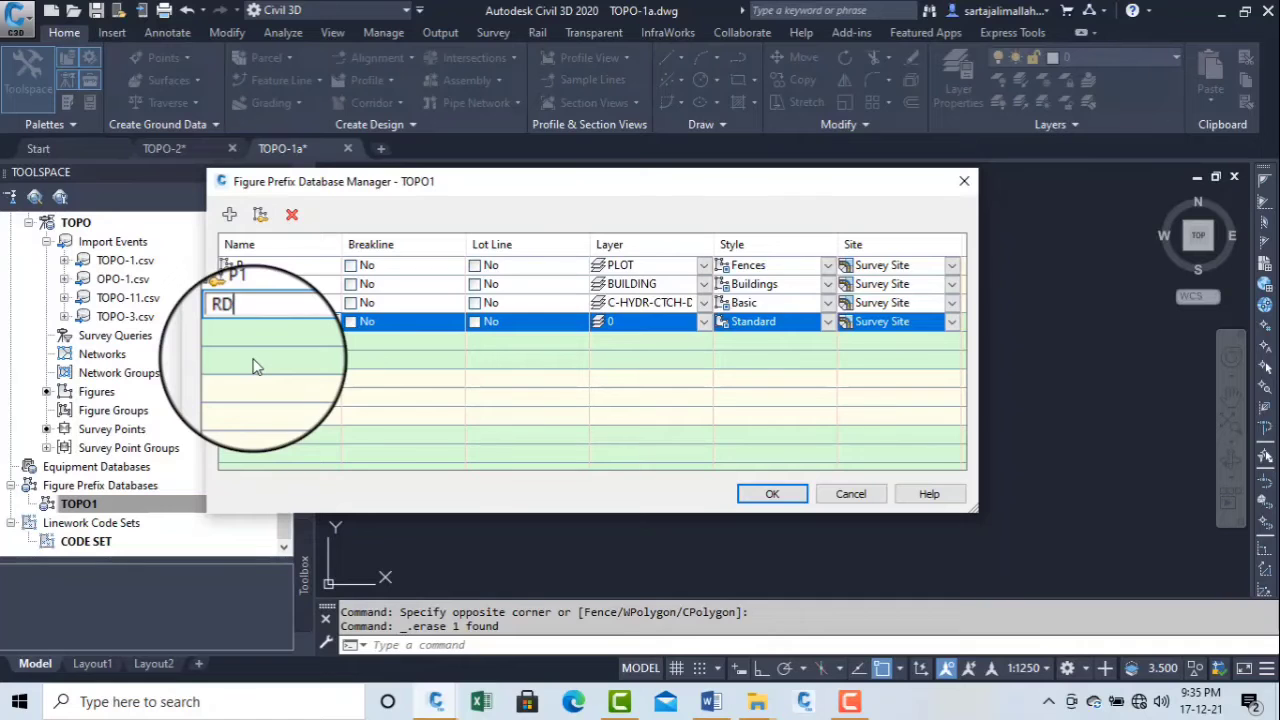
click(255, 367)
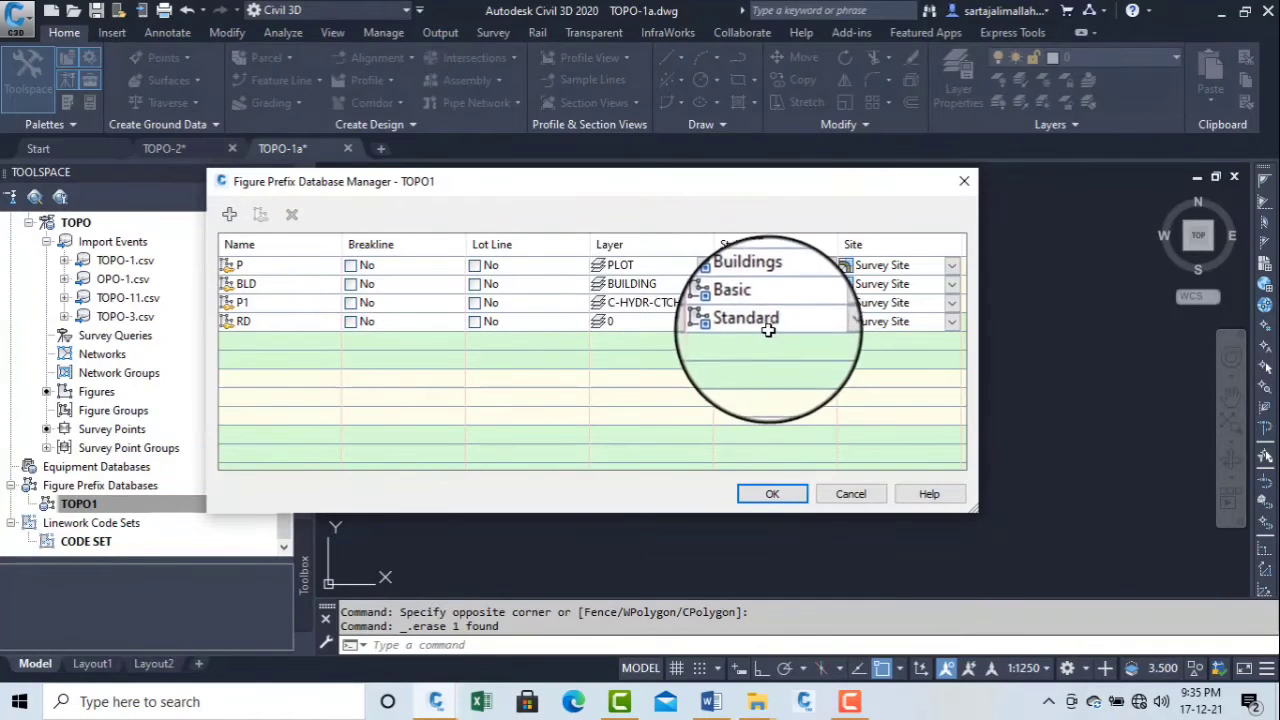
- Assign the Road Centerline style and the layer ROAD to the RD figure prefix
click(826, 321)
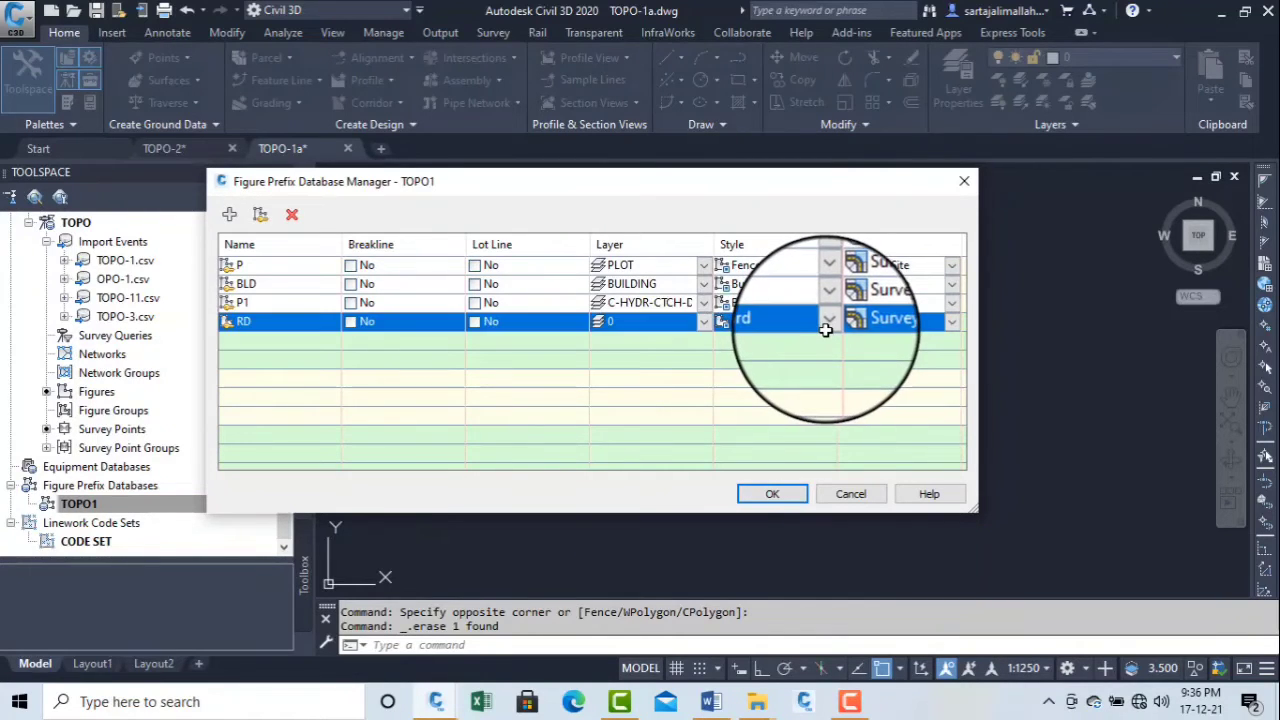
click(827, 325)
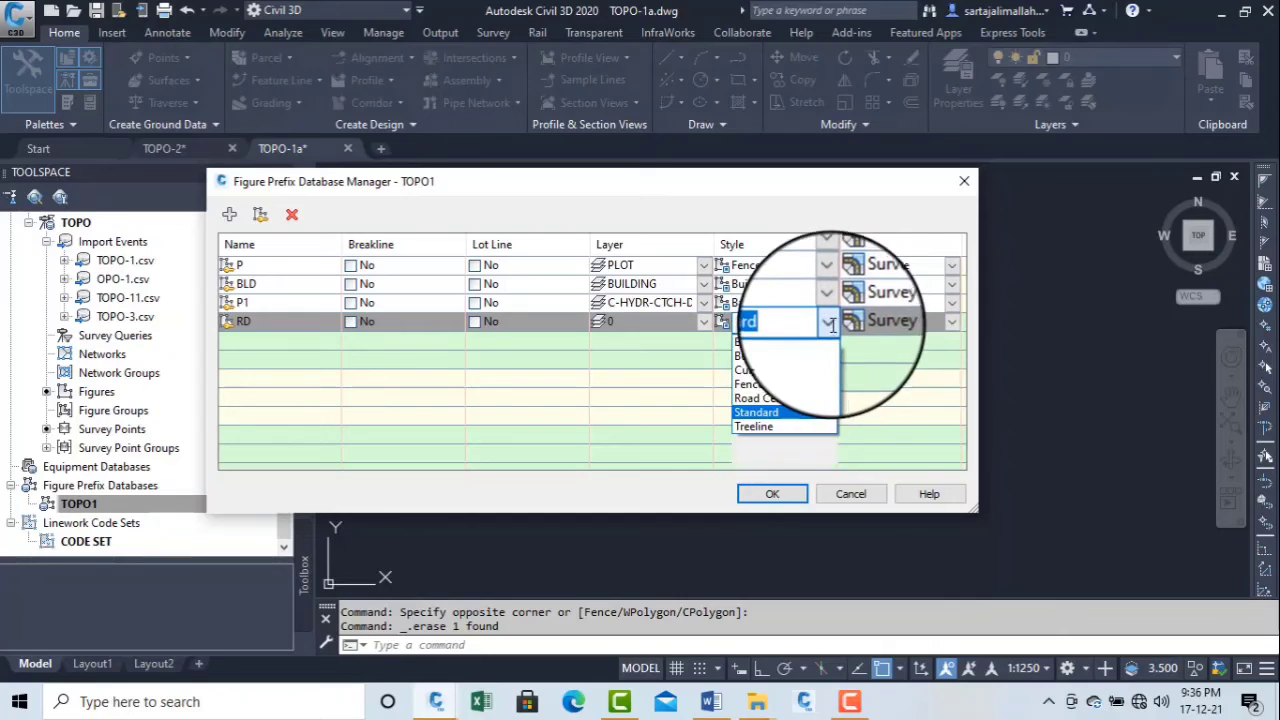
click(806, 398)
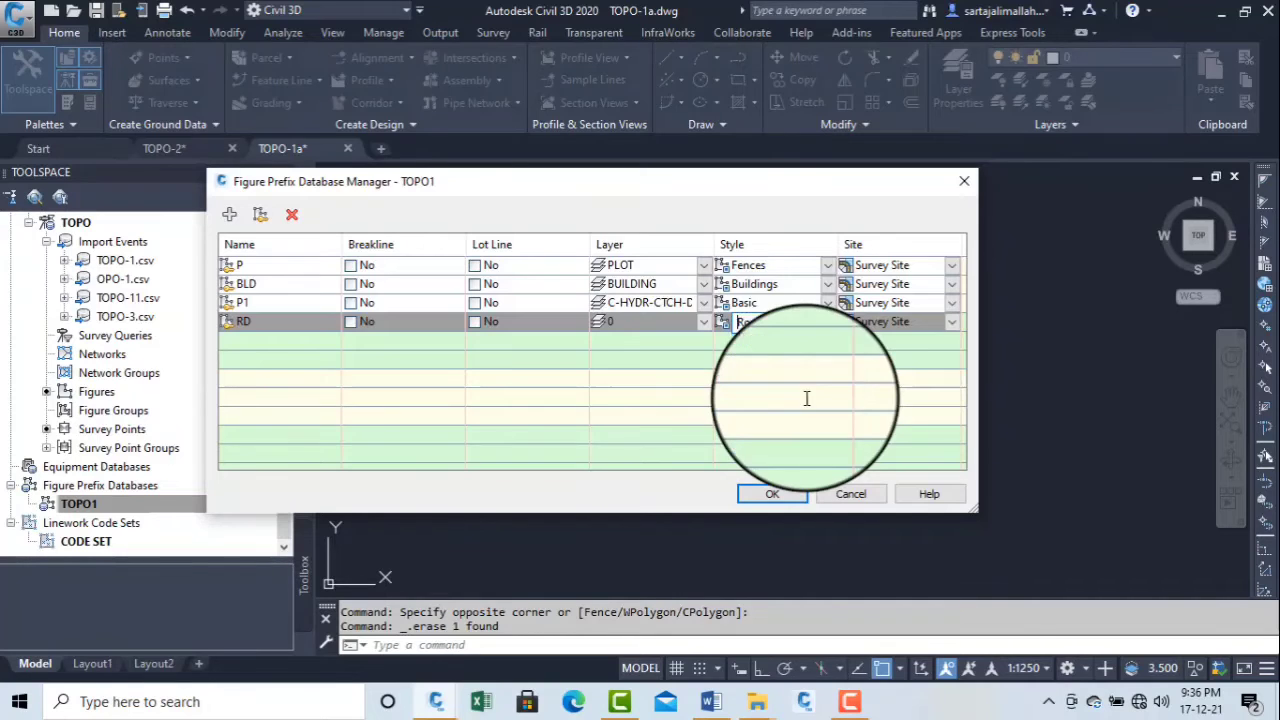
click(645, 322)
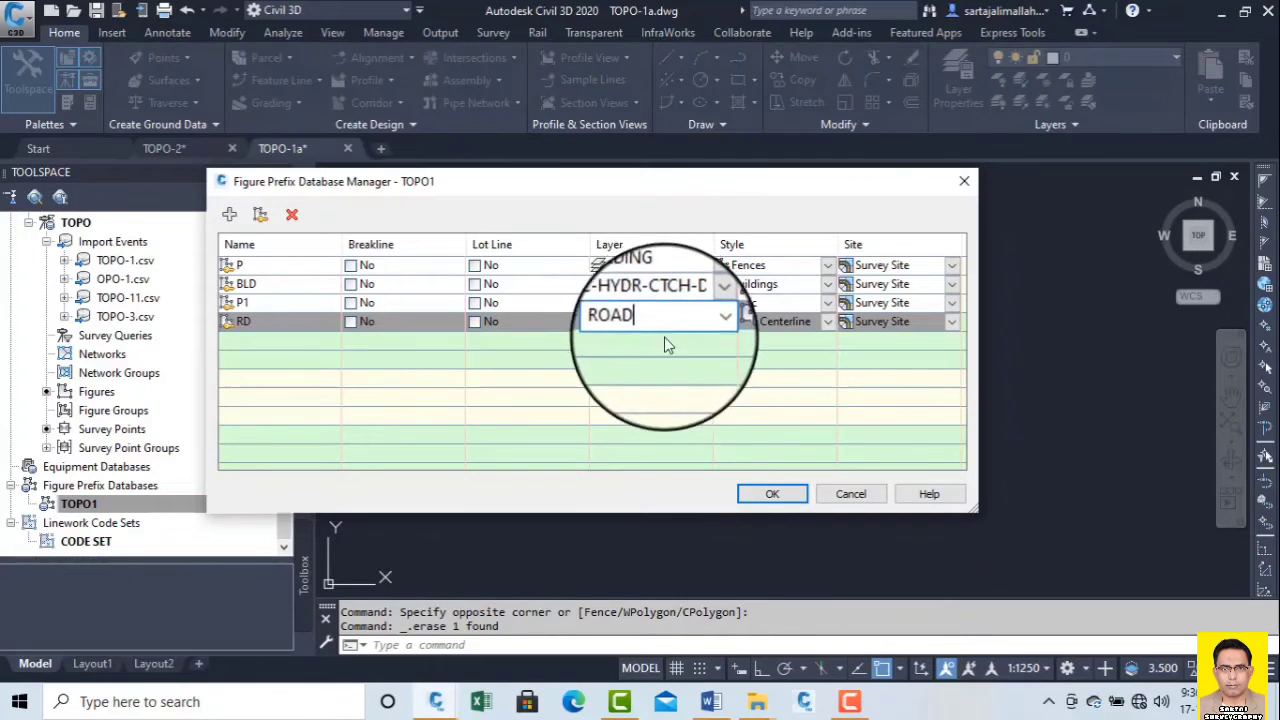
- Set the P1 figure prefix's layer to PIPE LINE and save the TOPO1 prefix database
click(686, 302)
click(693, 308)
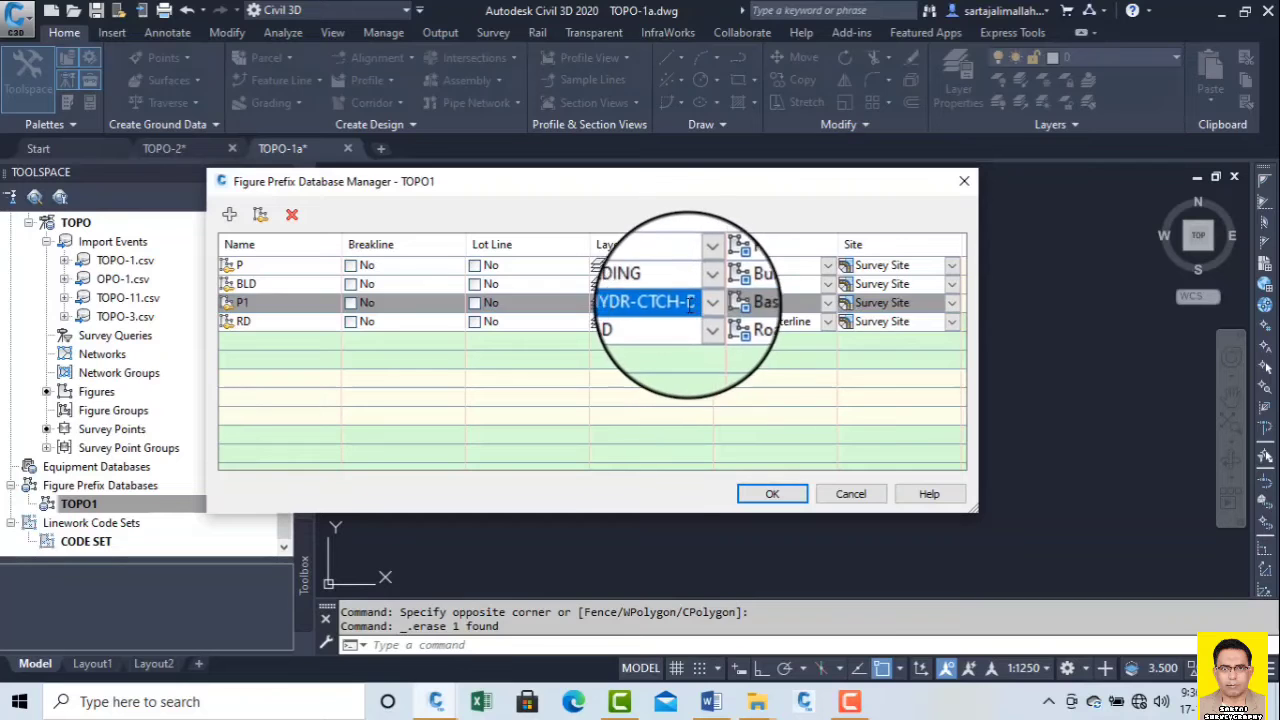
click(640, 303)
click(614, 303)
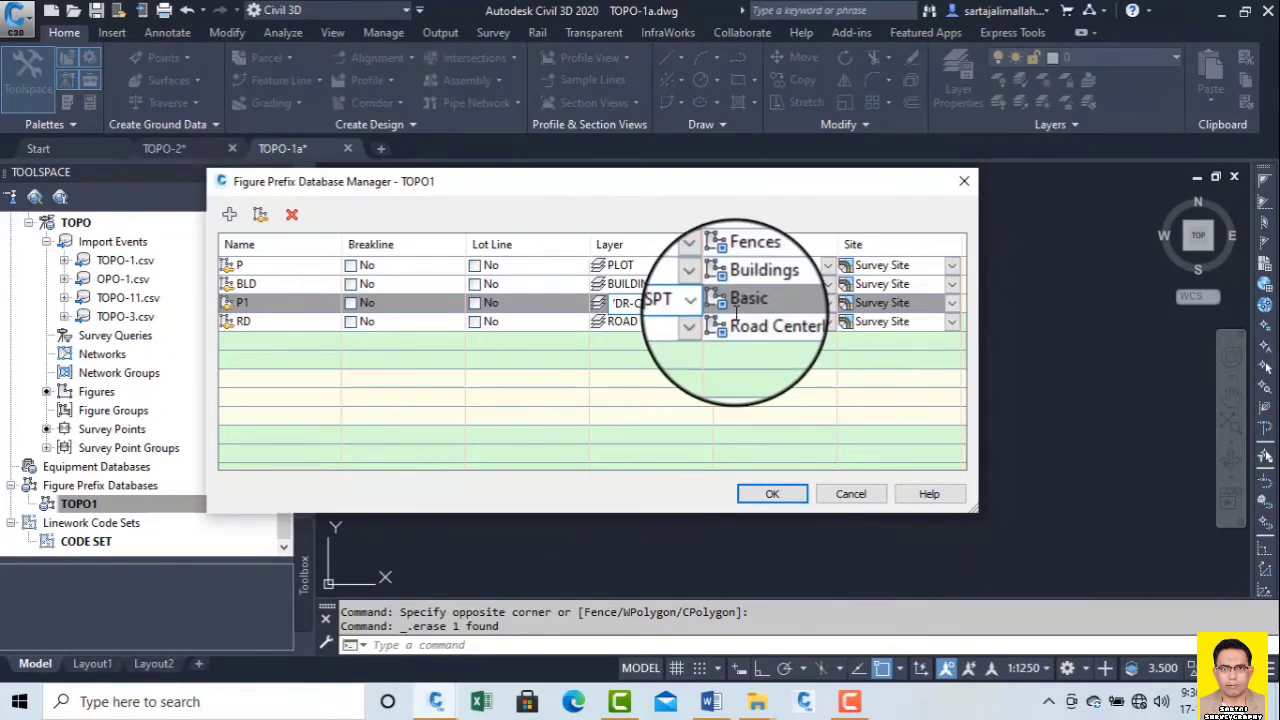
click(737, 314)
click(663, 303)
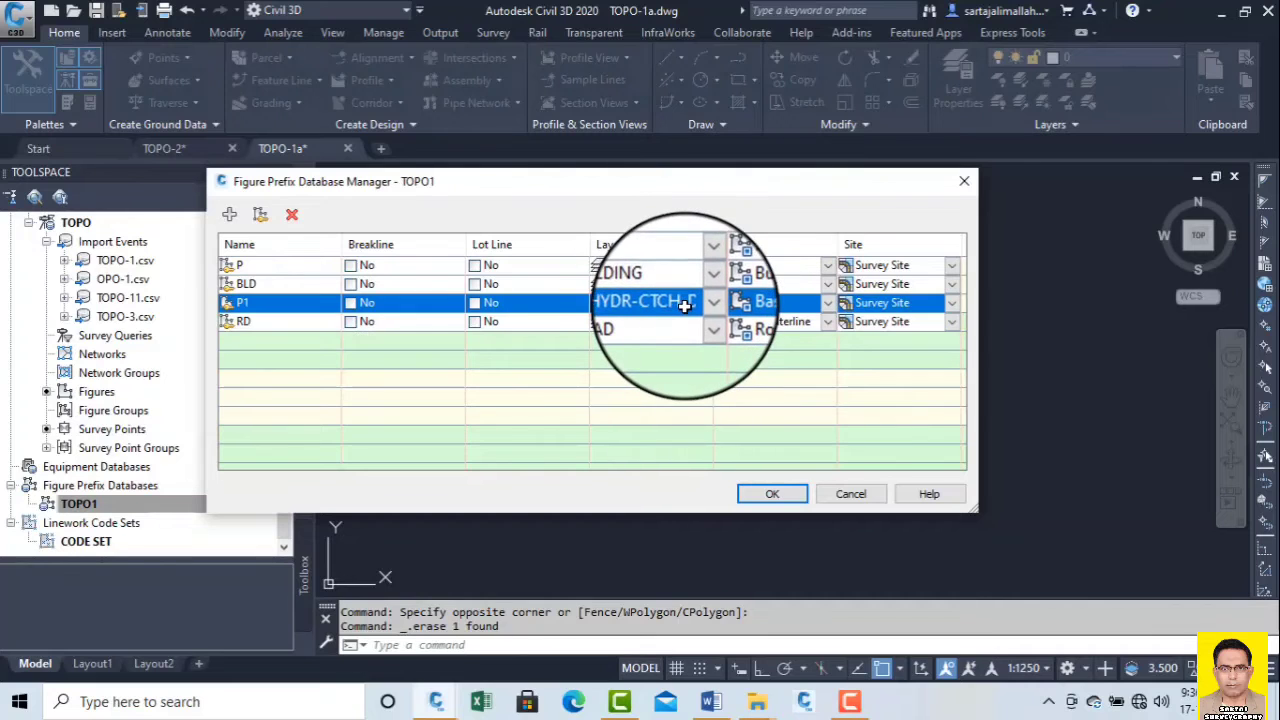
click(681, 303)
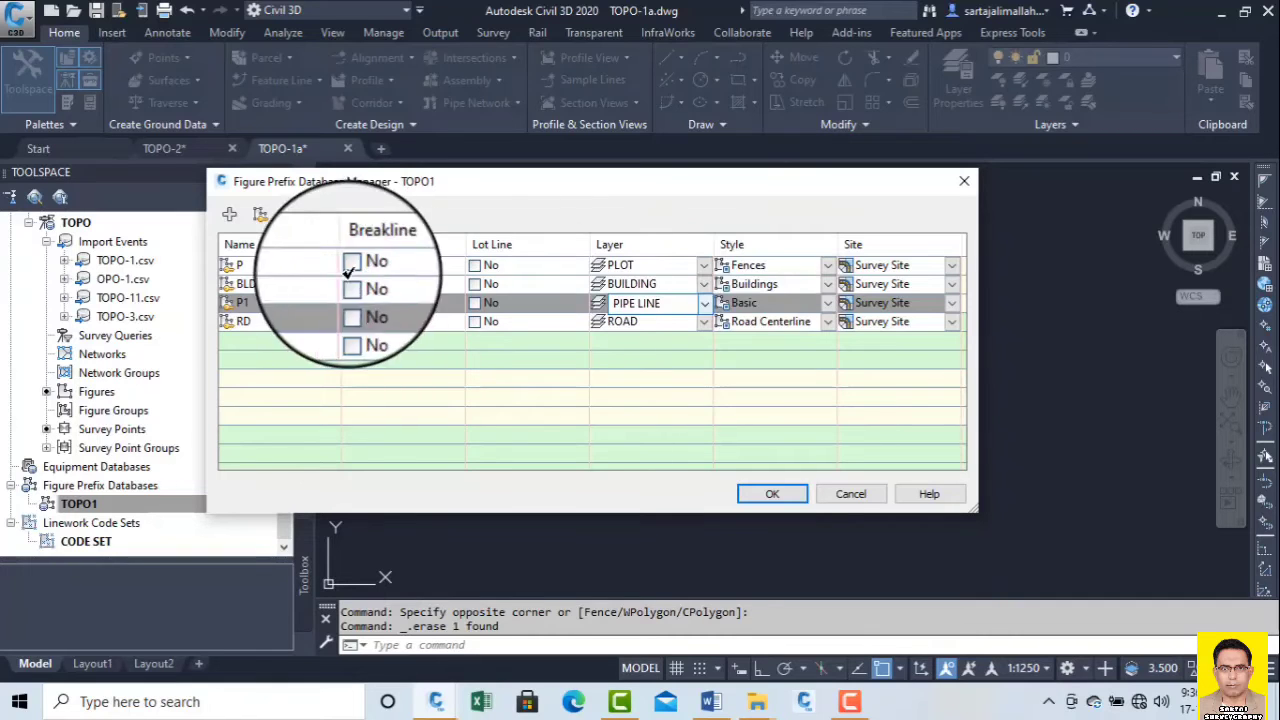
click(482, 425)
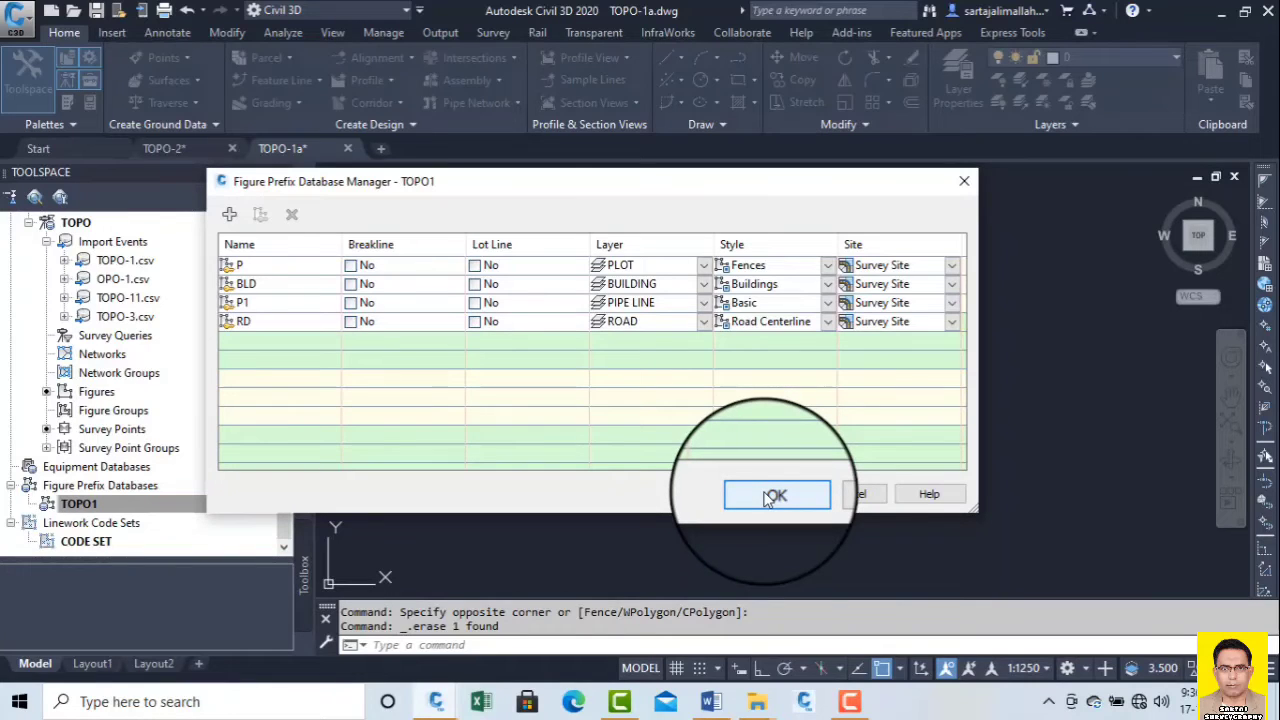
click(767, 496)
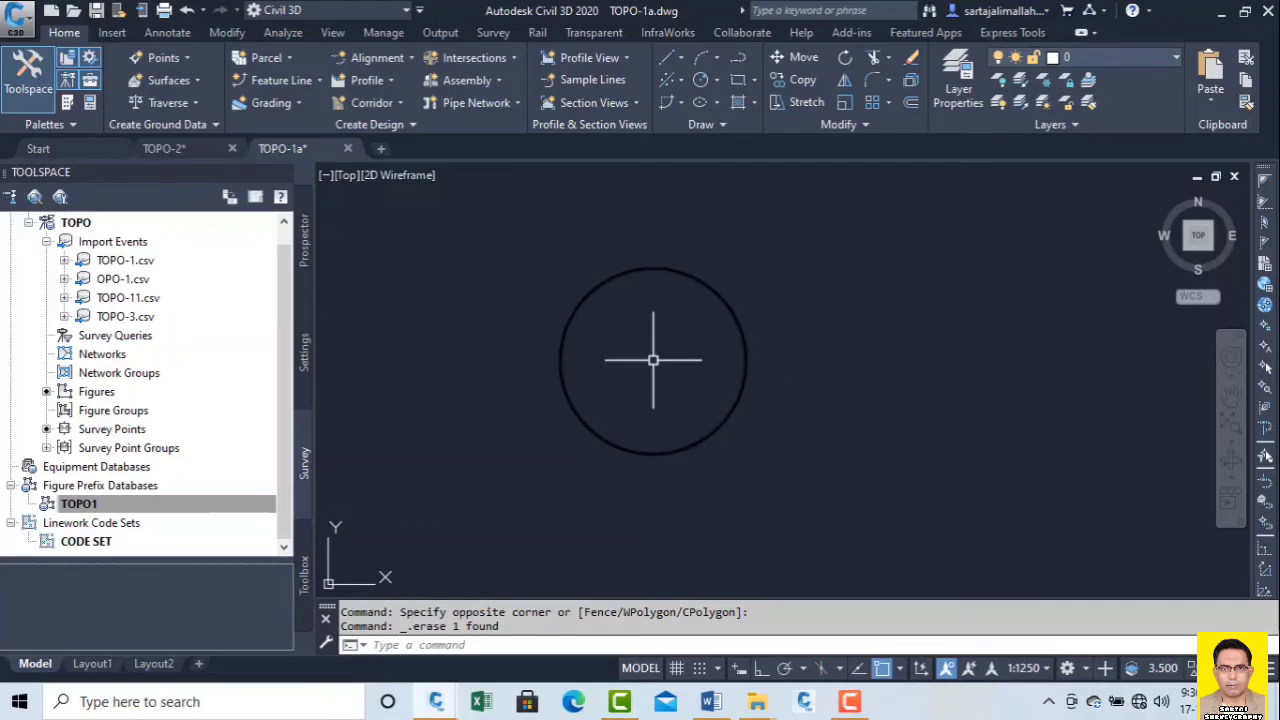
click(120, 503)
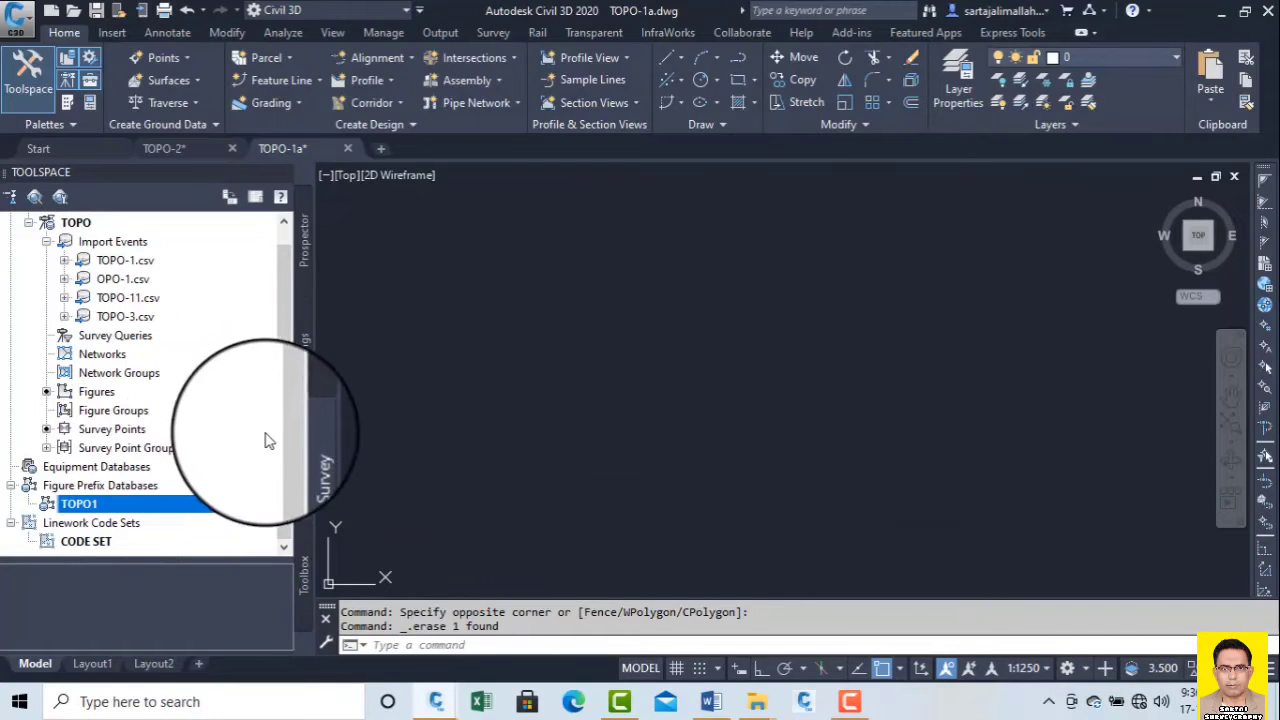
click(46, 240)
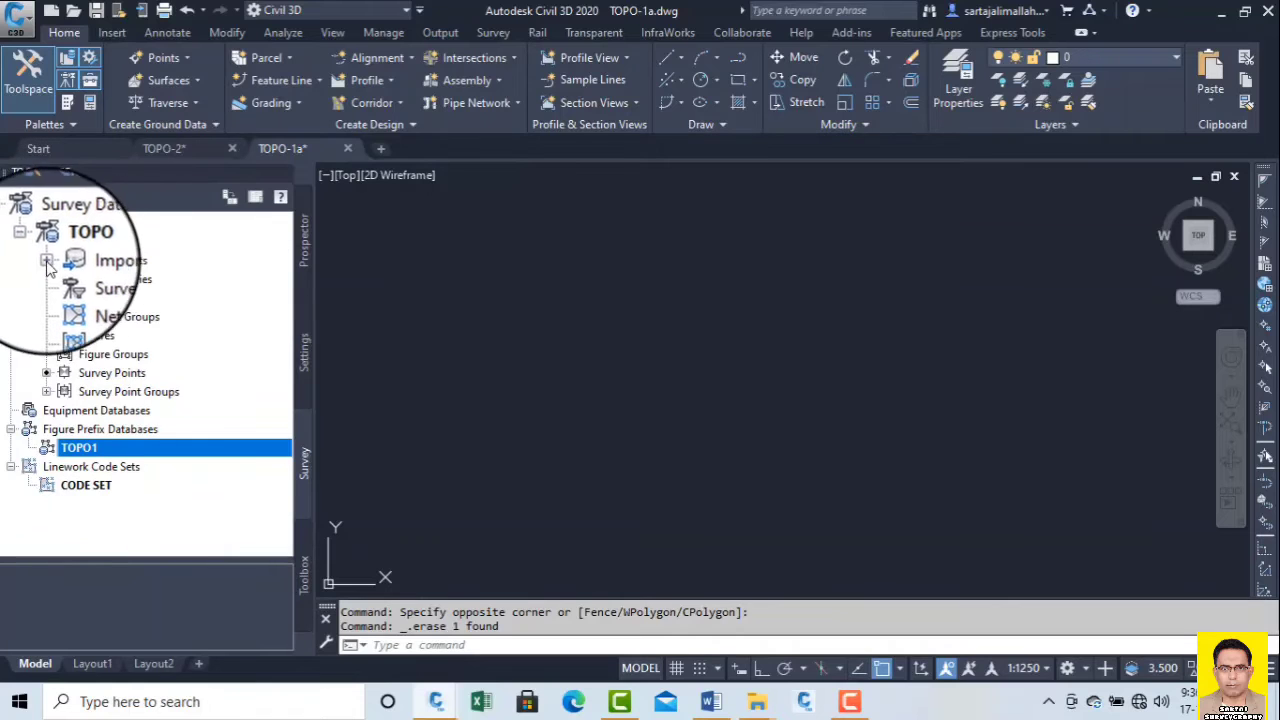
click(47, 262)
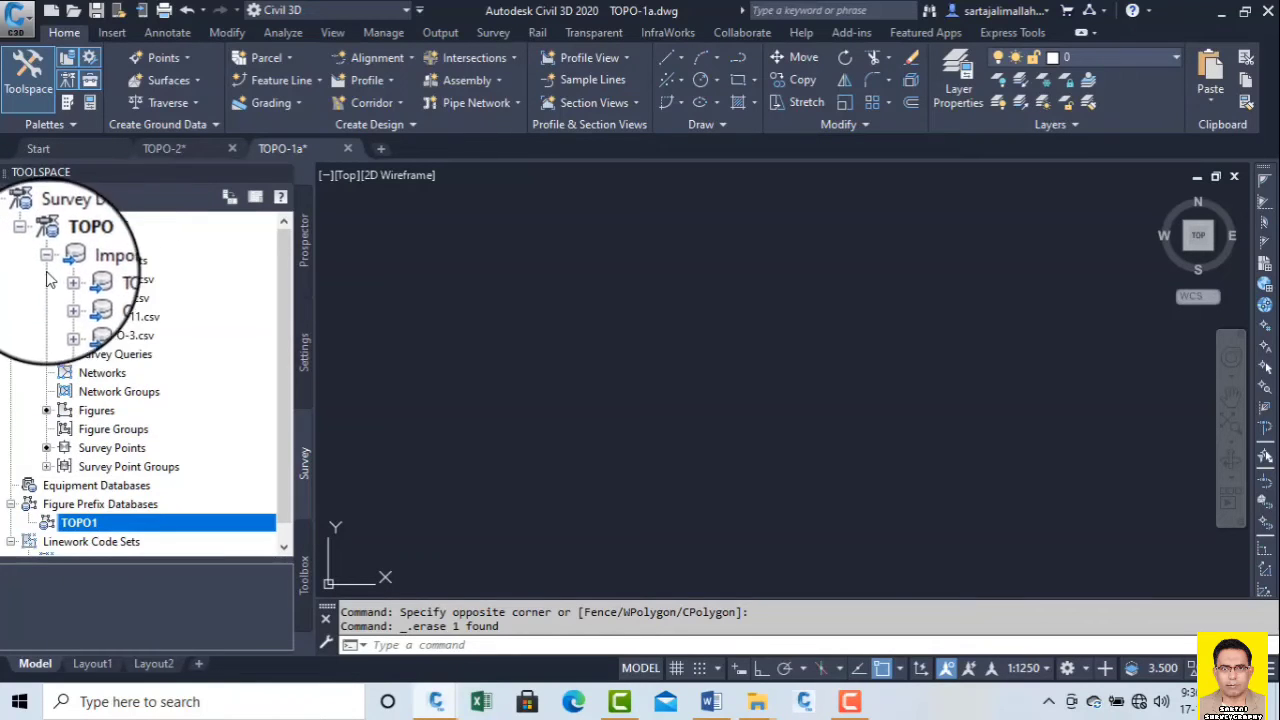
click(46, 262)
click(29, 243)
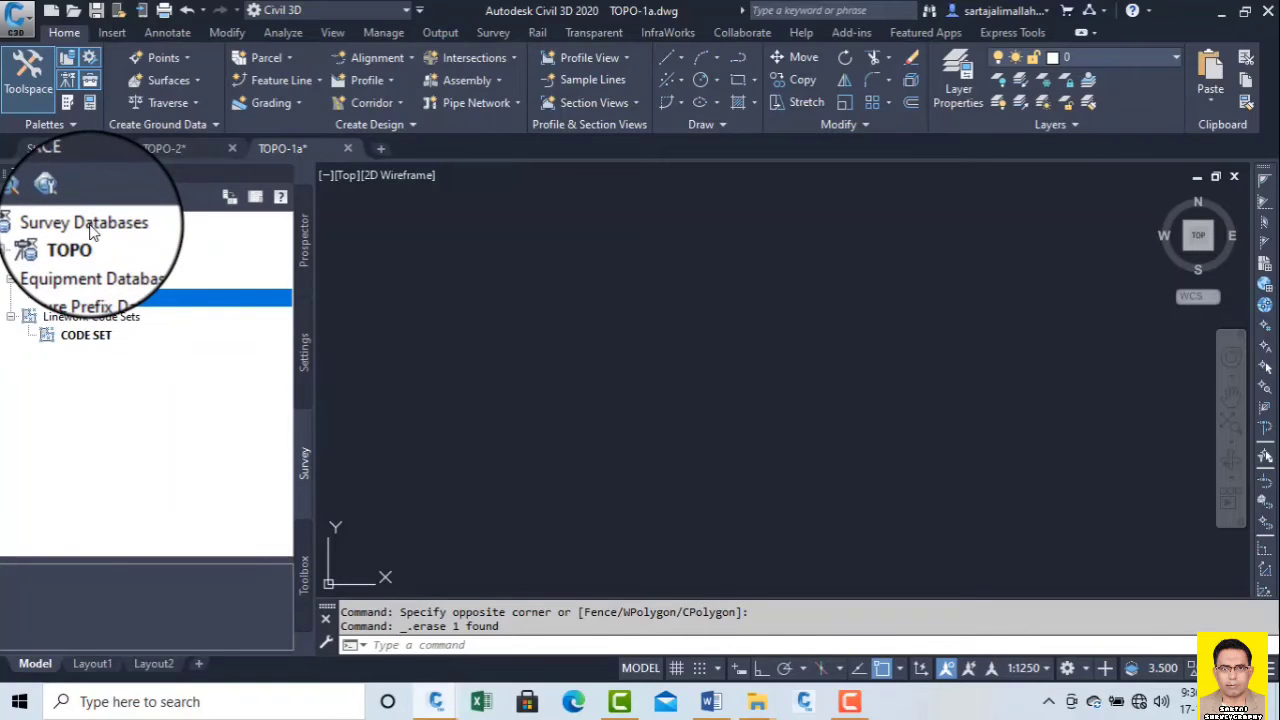
click(90, 230)
right_click(90, 230)
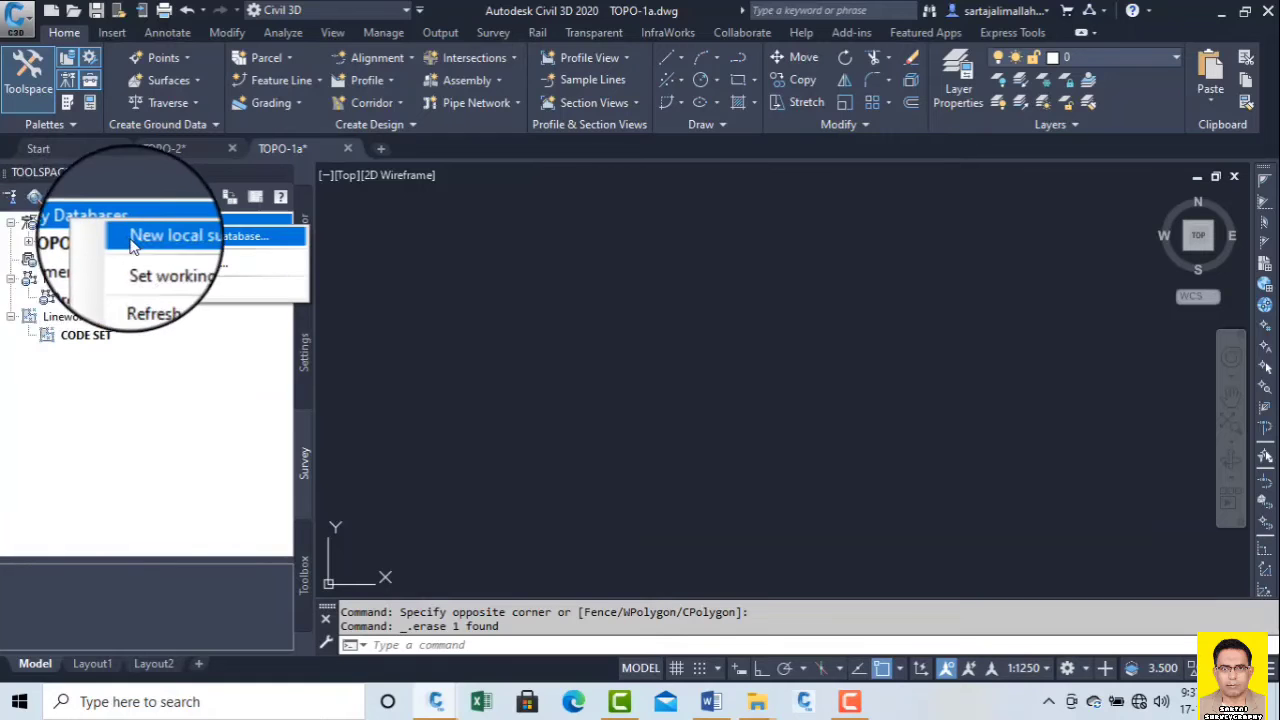
click(30, 243)
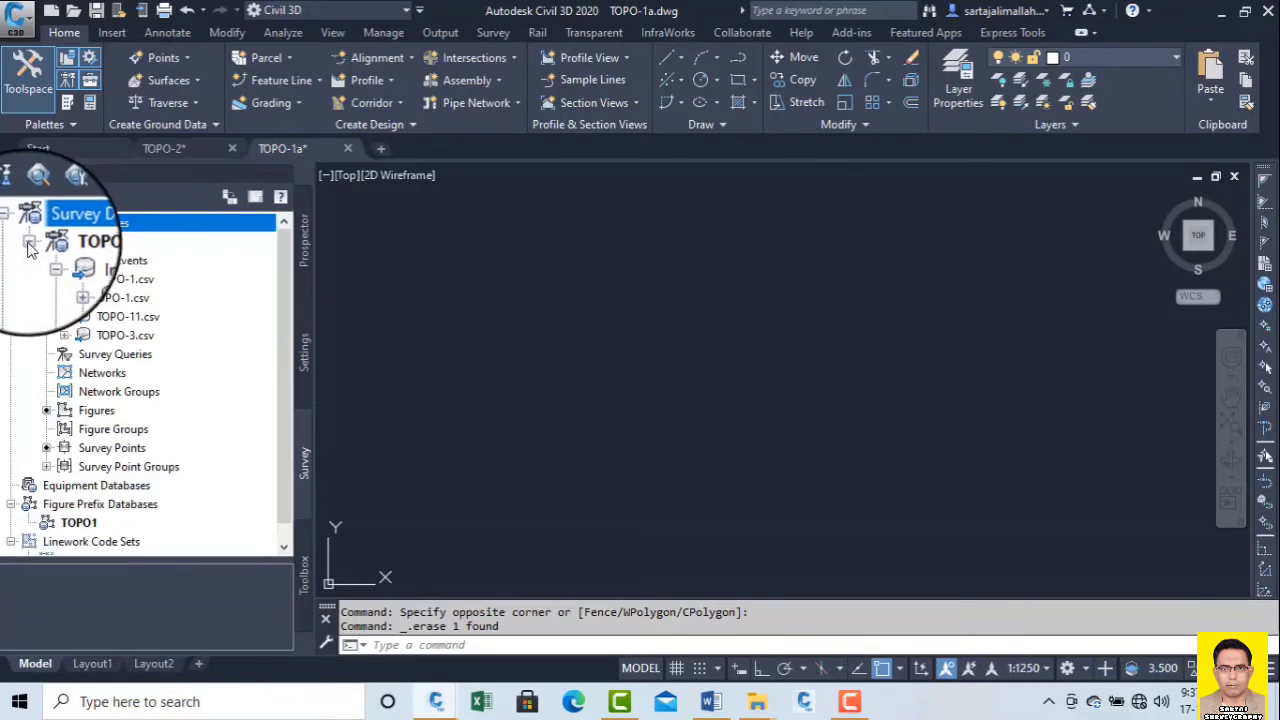
- Start a survey data import into the TOPO database, checking its survey database settings before continuing to the data source
right_click(110, 258)
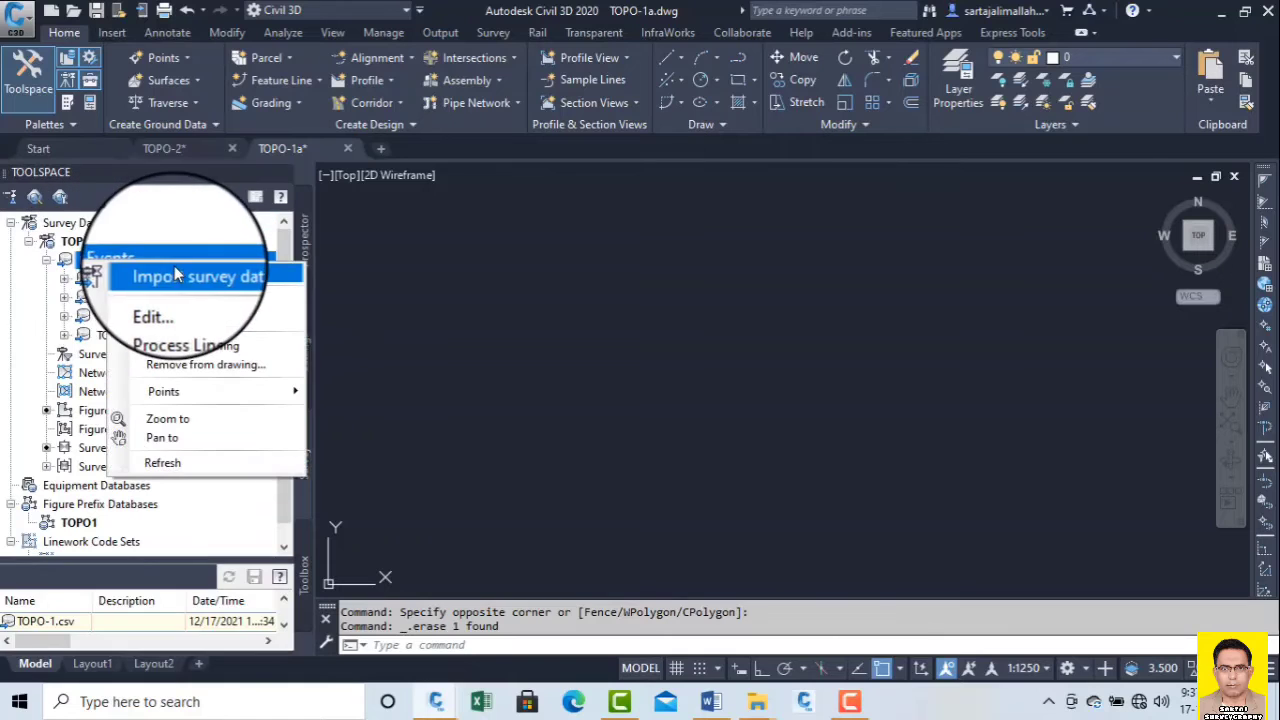
click(739, 376)
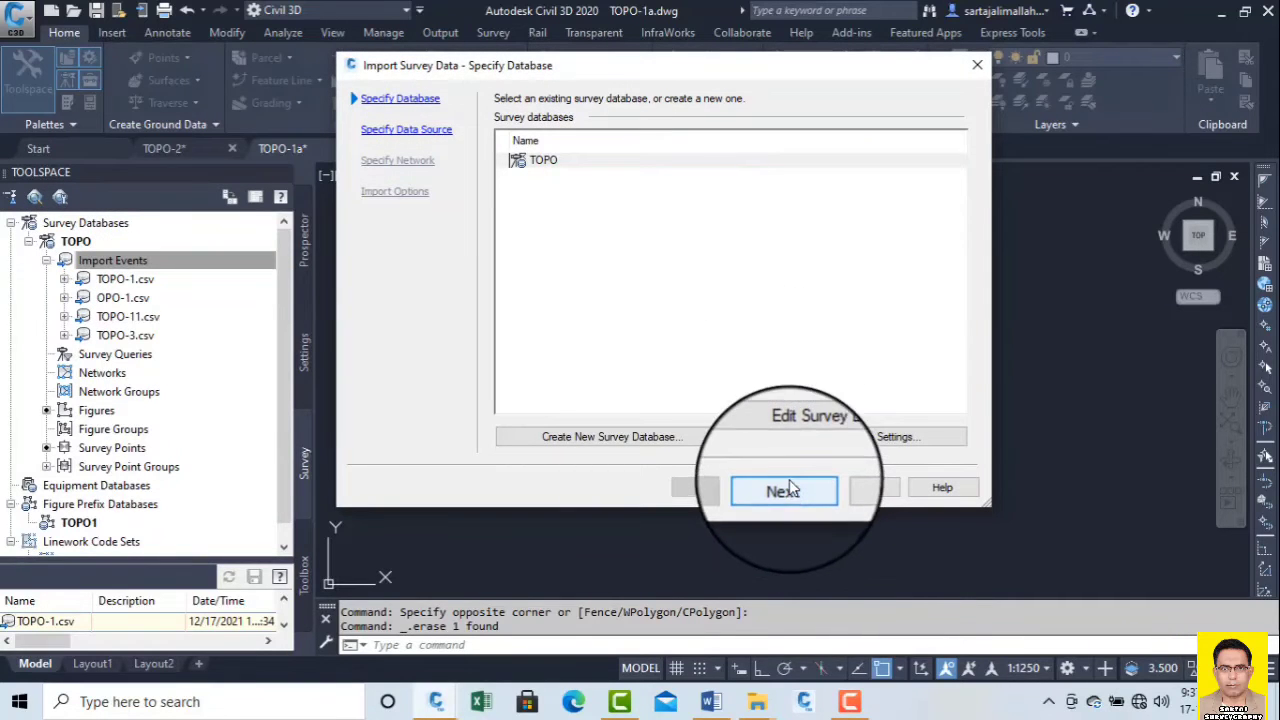
click(800, 439)
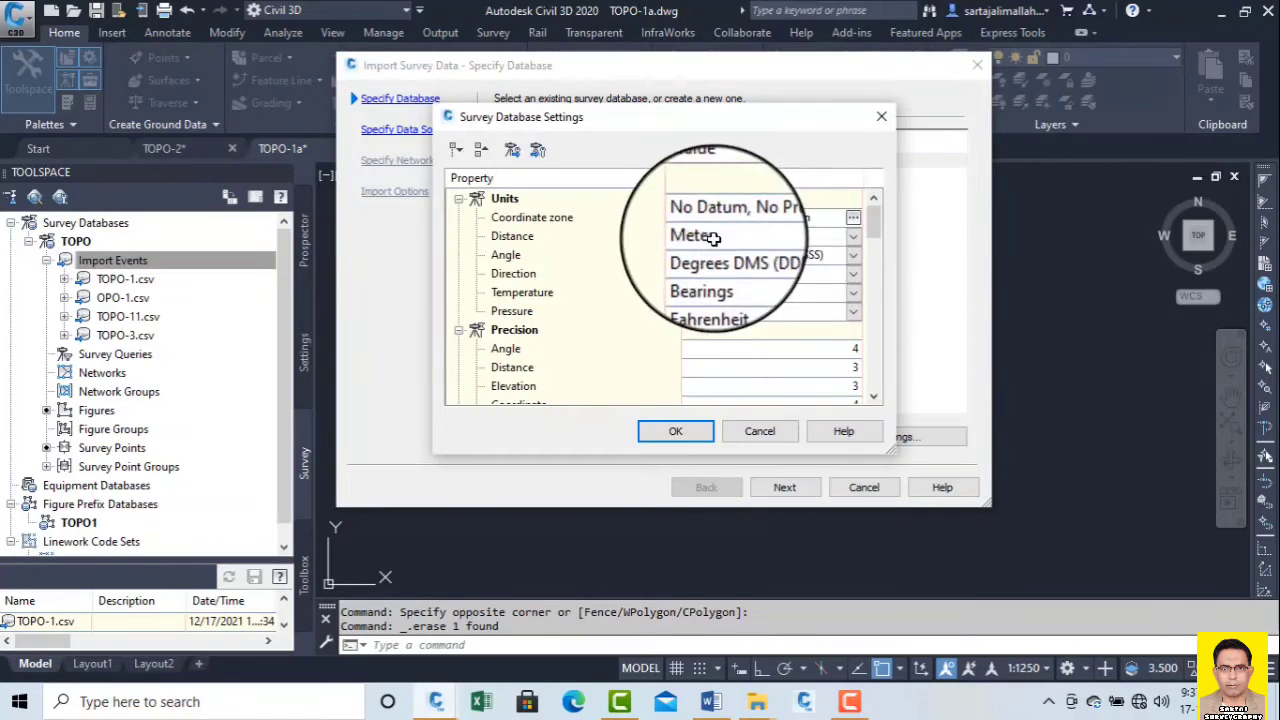
click(881, 116)
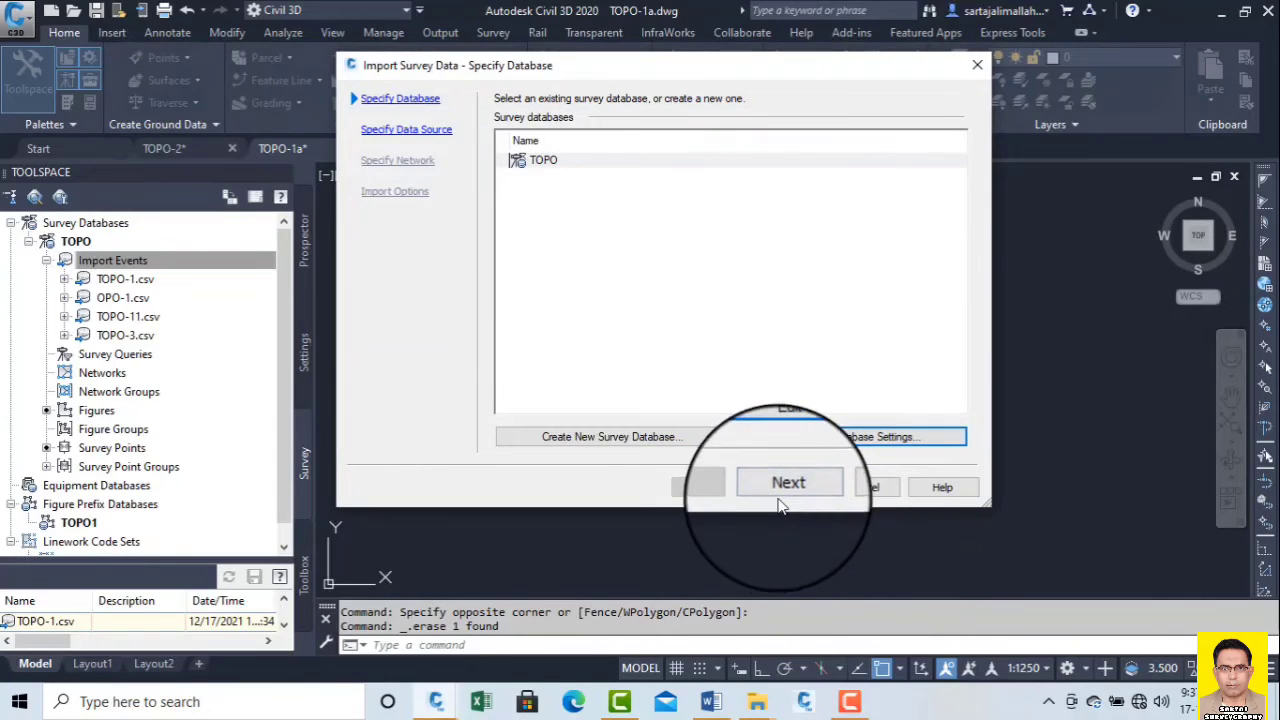
click(784, 490)
- Add the point file TOPO-3.csv as the data source and choose to re-import it using its existing import event
click(950, 201)
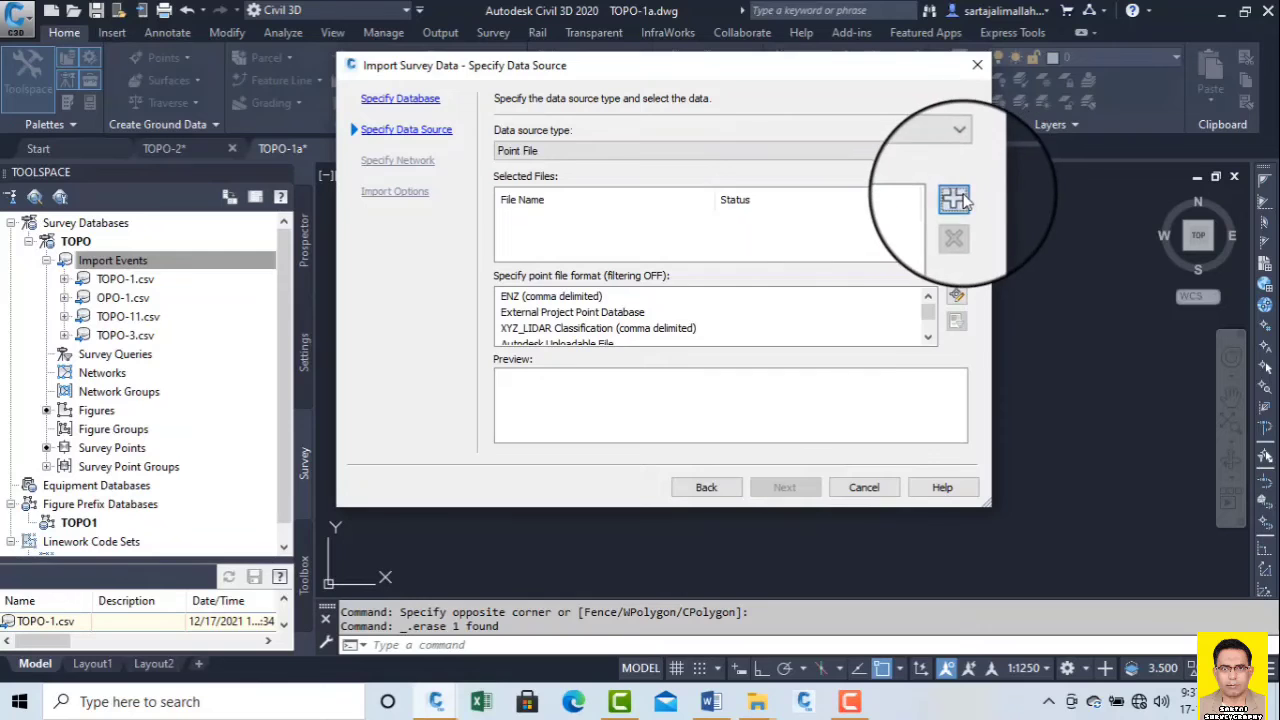
double_click(495, 210)
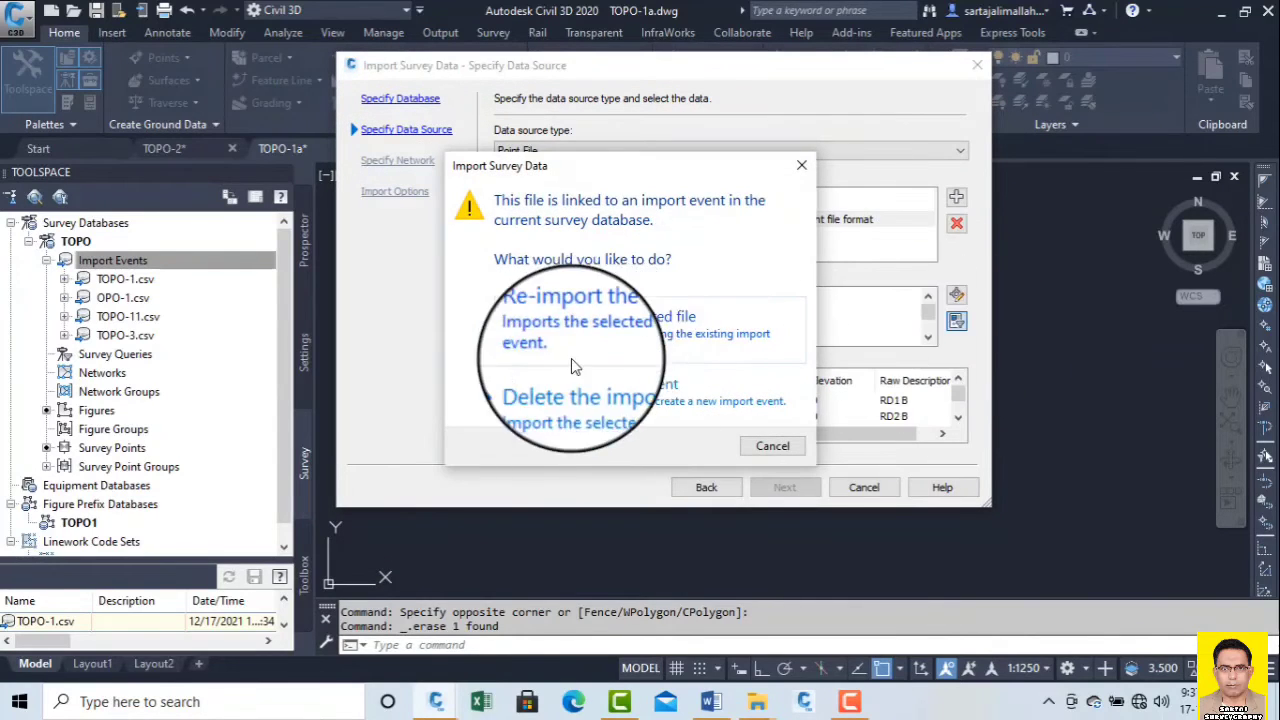
click(612, 330)
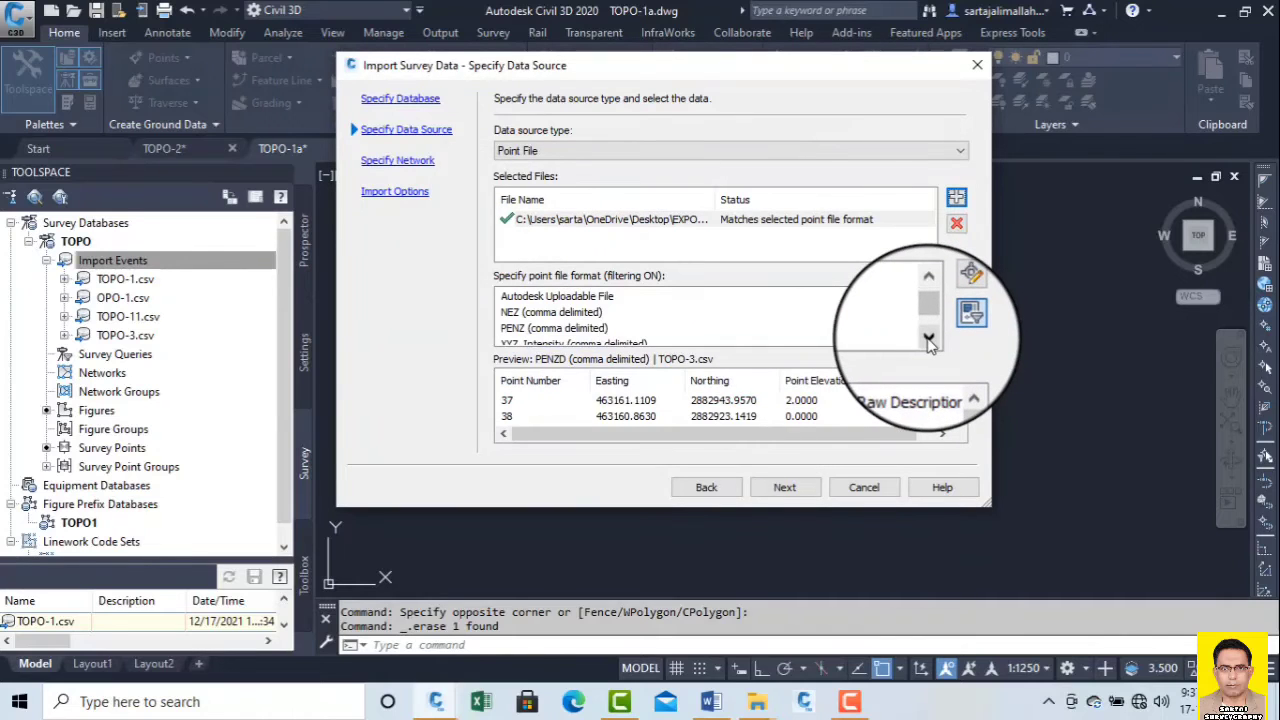
- Set the point file format to PENZD (comma delimited) and proceed to the survey network selection
click(929, 338)
click(929, 338)
click(540, 328)
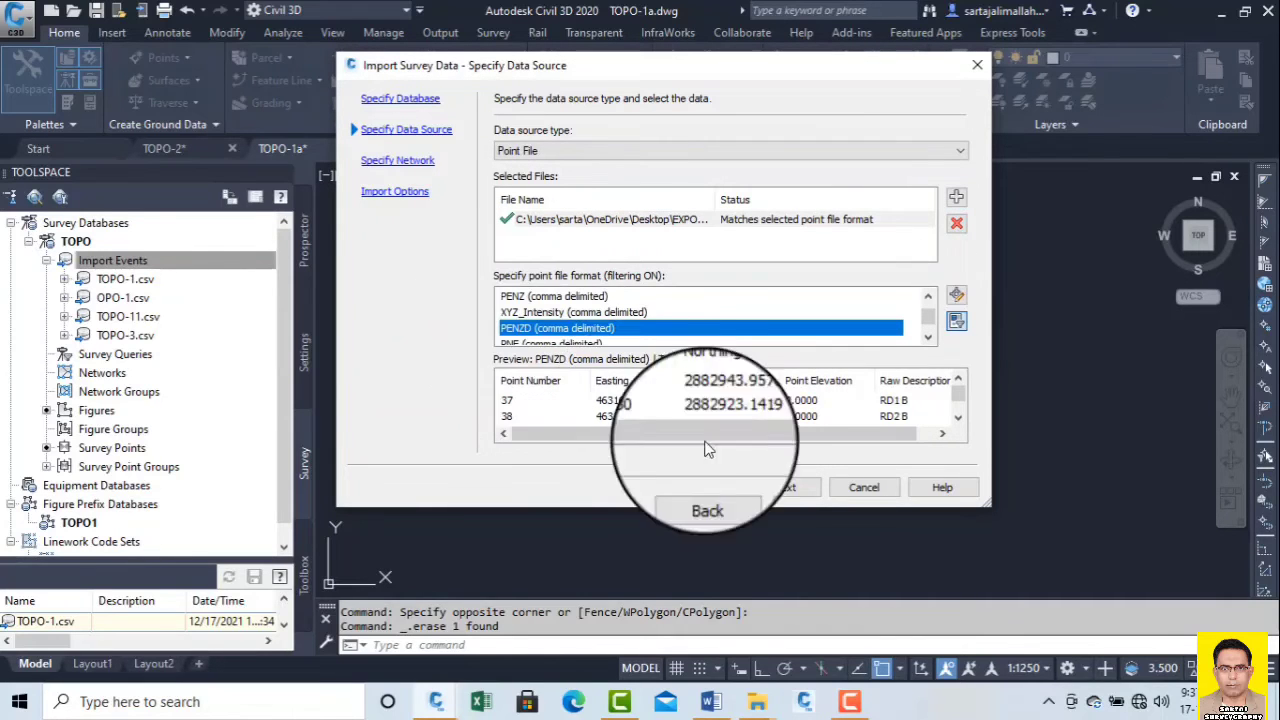
click(785, 486)
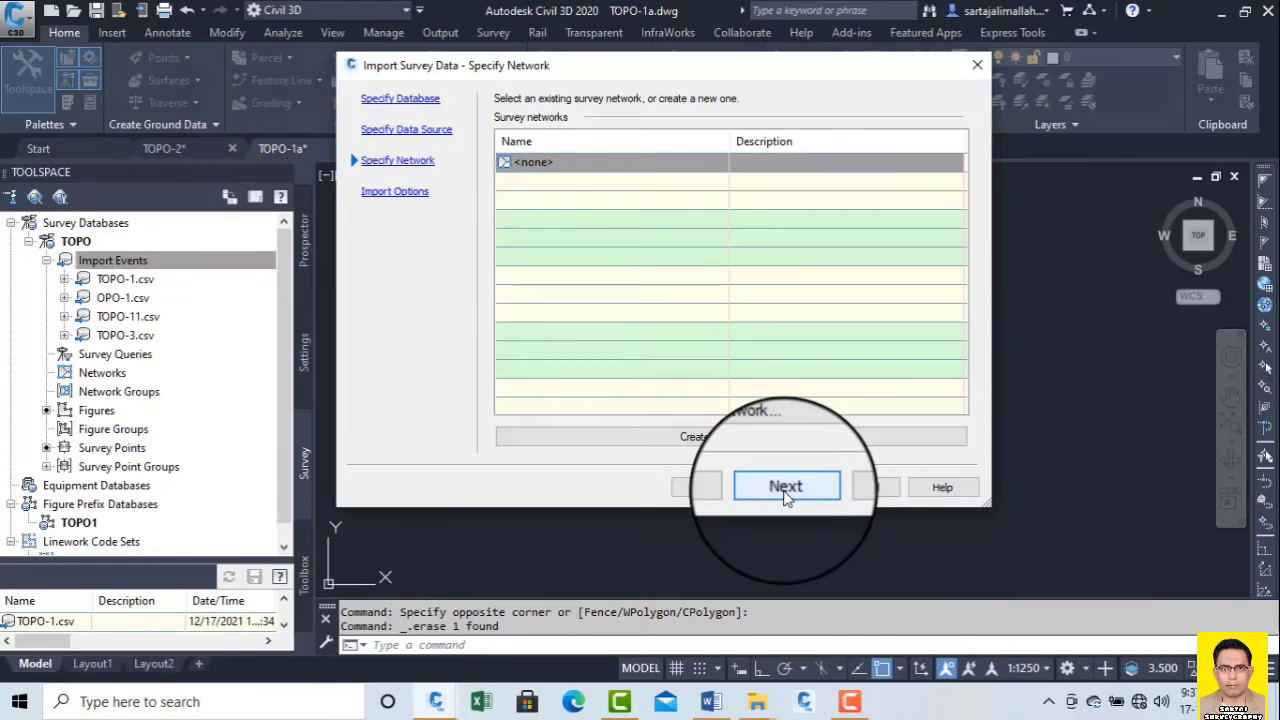
- Leave the survey network as none and finish importing TOPO-3.csv with the TOPO1 prefix database, CODE SET linework, figures and survey points inserted
click(785, 487)
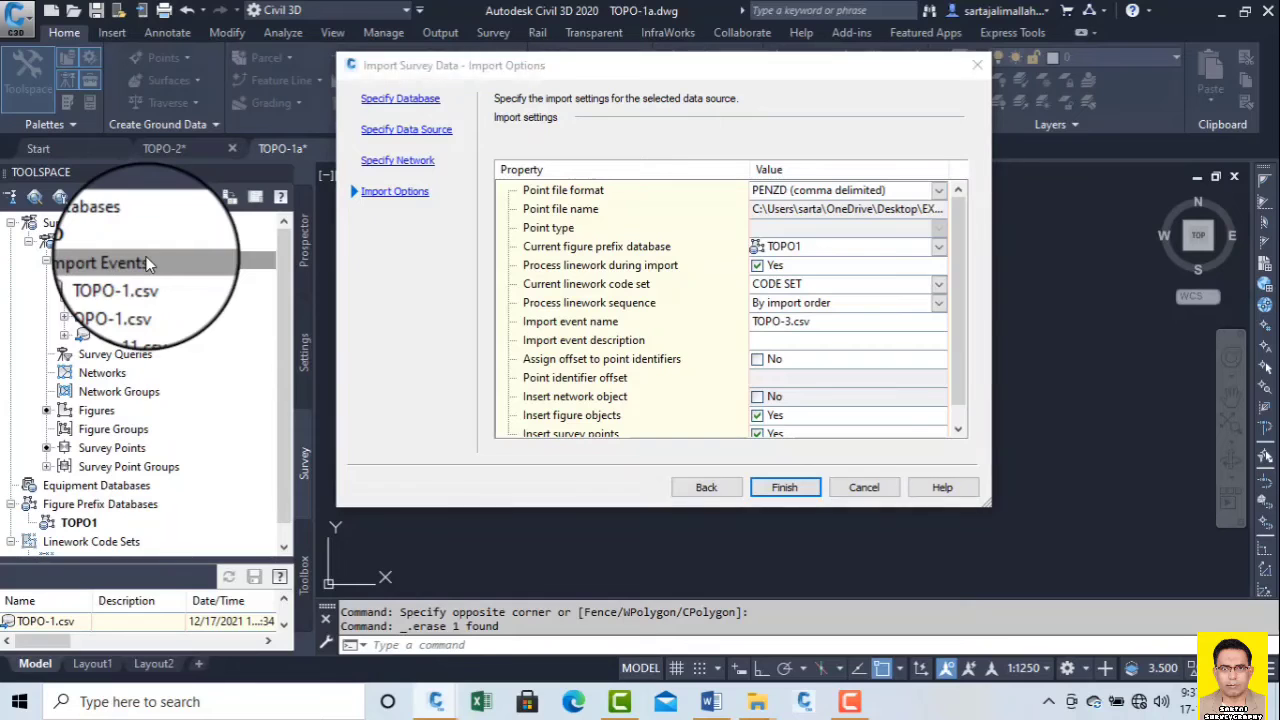
click(785, 488)
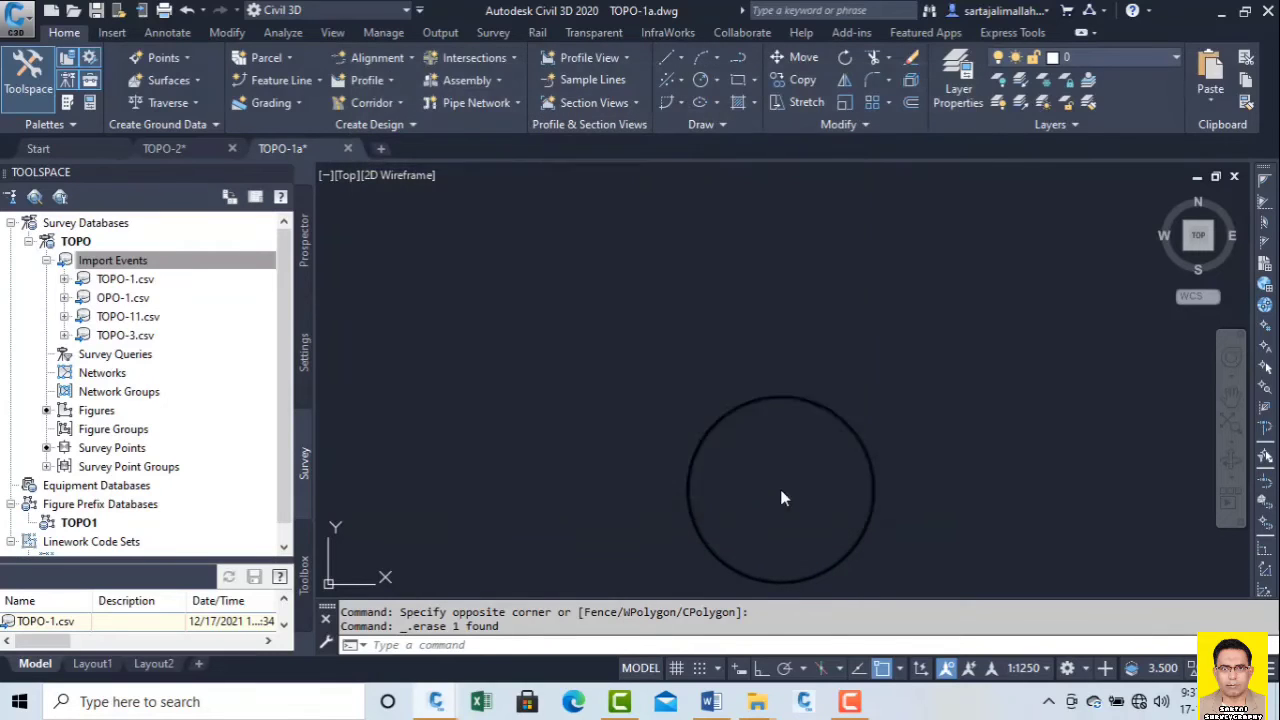
click(654, 491)
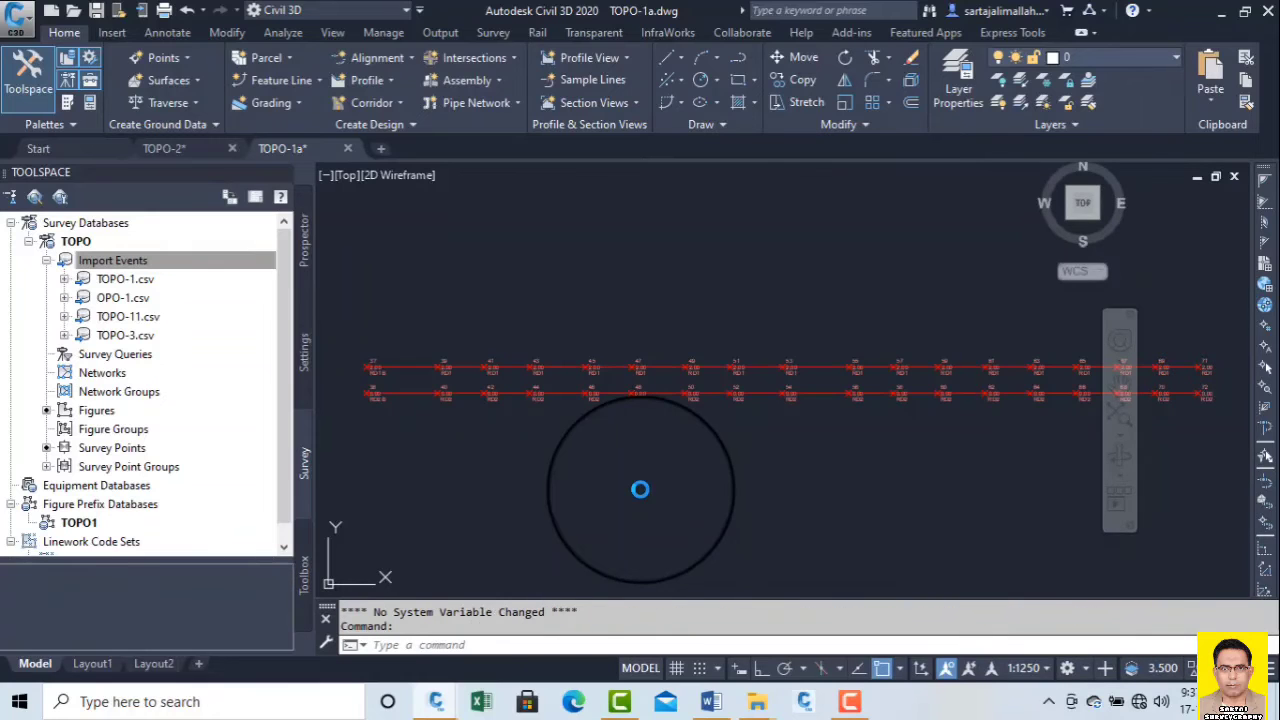
- Inspect the imported RD1 and RD2 road linework along its full length, checking how the figure lines connect the points
scroll(423, 399, up, 5)
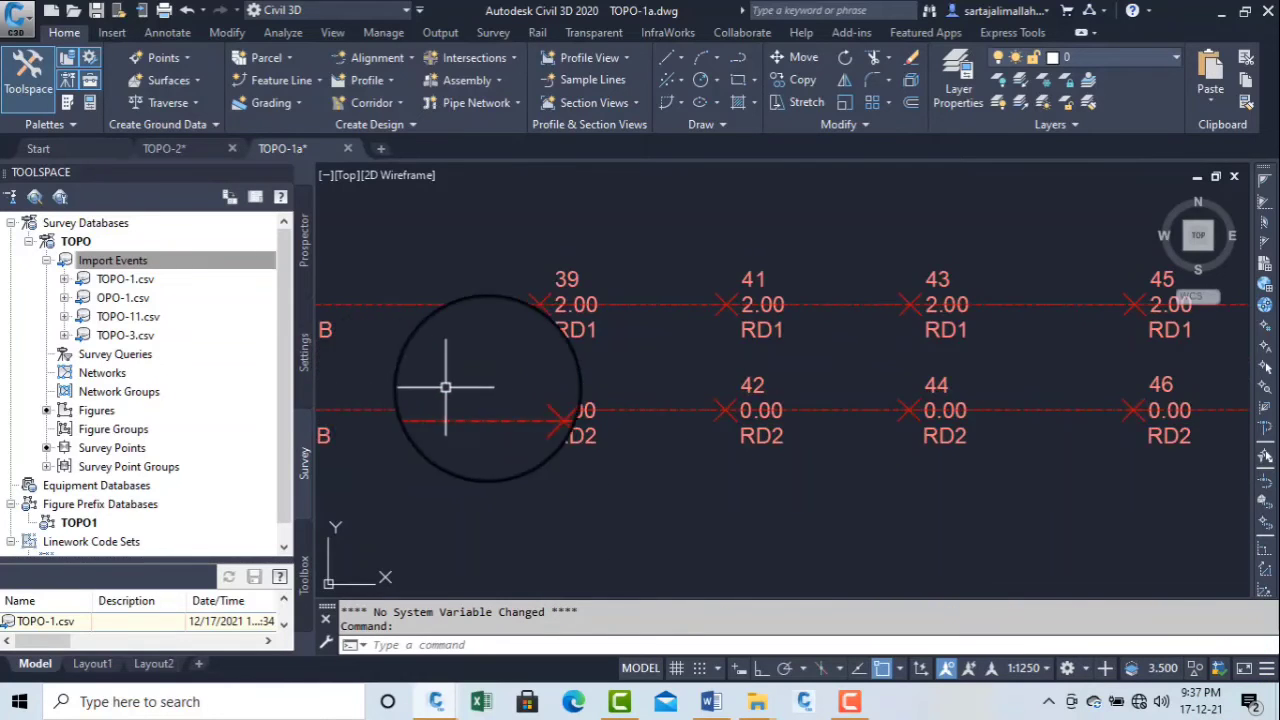
scroll(449, 386, down, 5)
scroll(628, 406, up, 6)
scroll(557, 366, down, 1)
scroll(543, 371, down, 7)
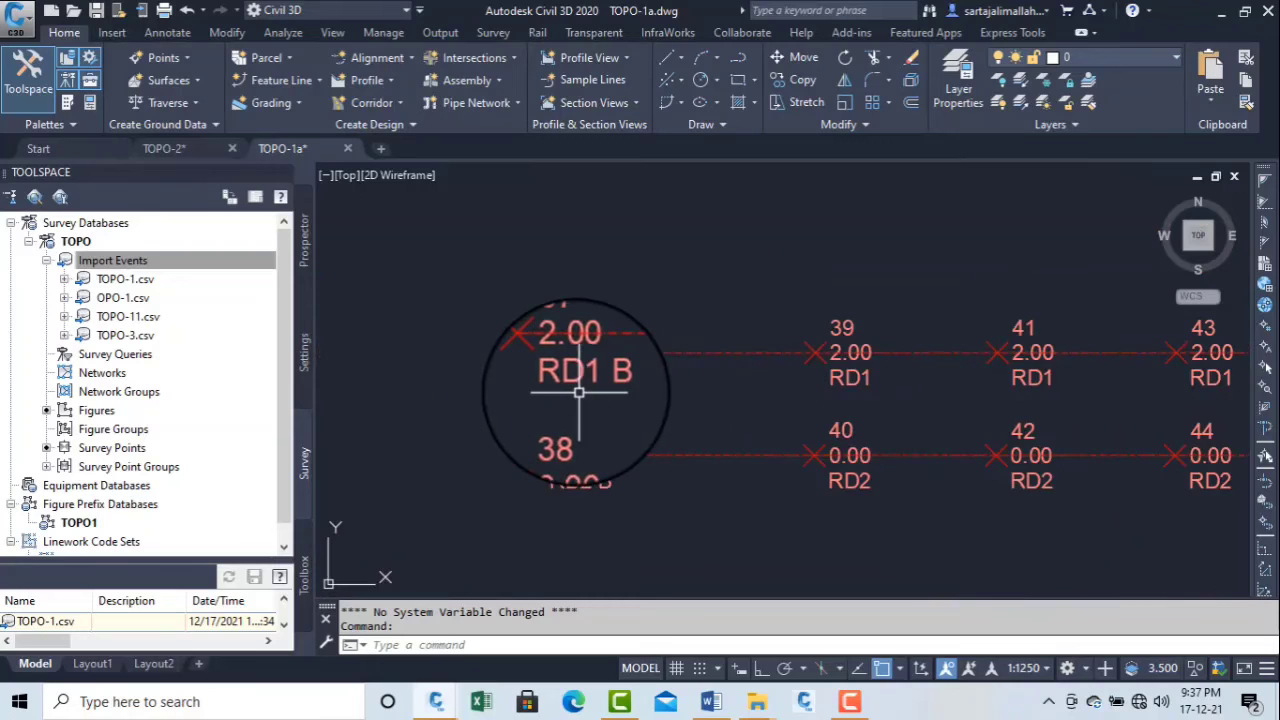
scroll(857, 380, down, 4)
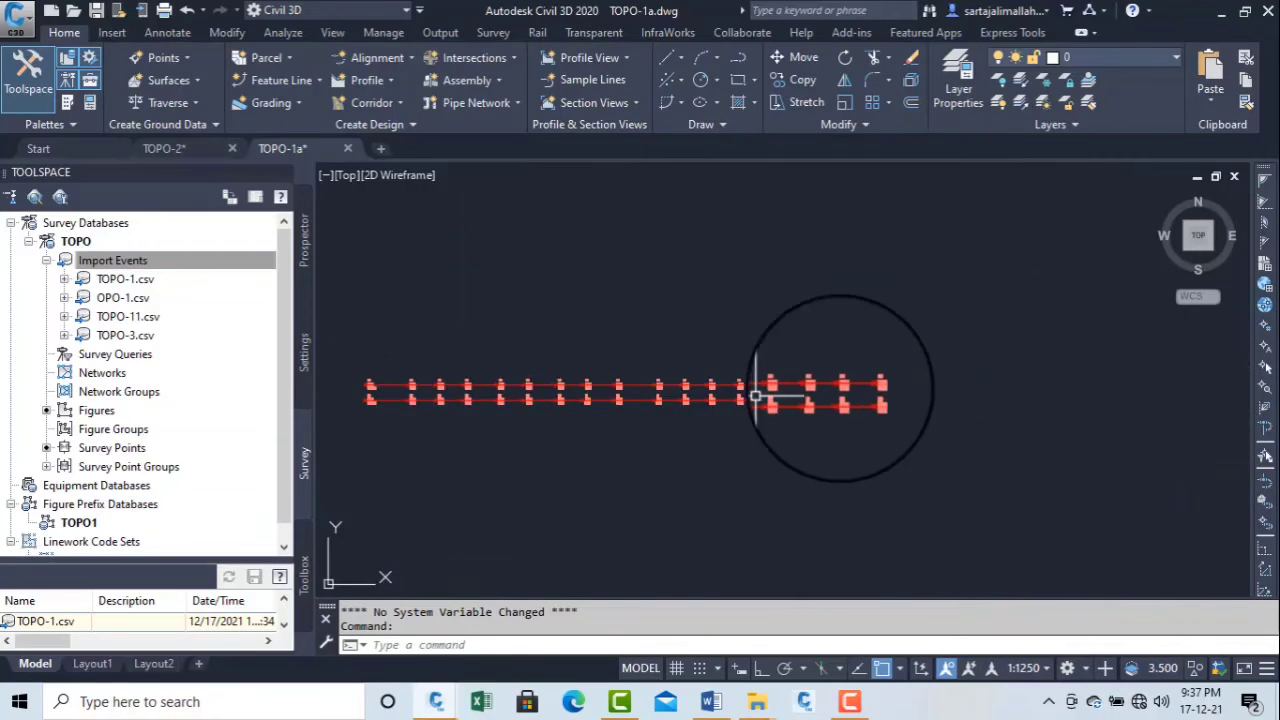
scroll(903, 371, up, 5)
scroll(883, 403, down, 4)
scroll(671, 429, up, 2)
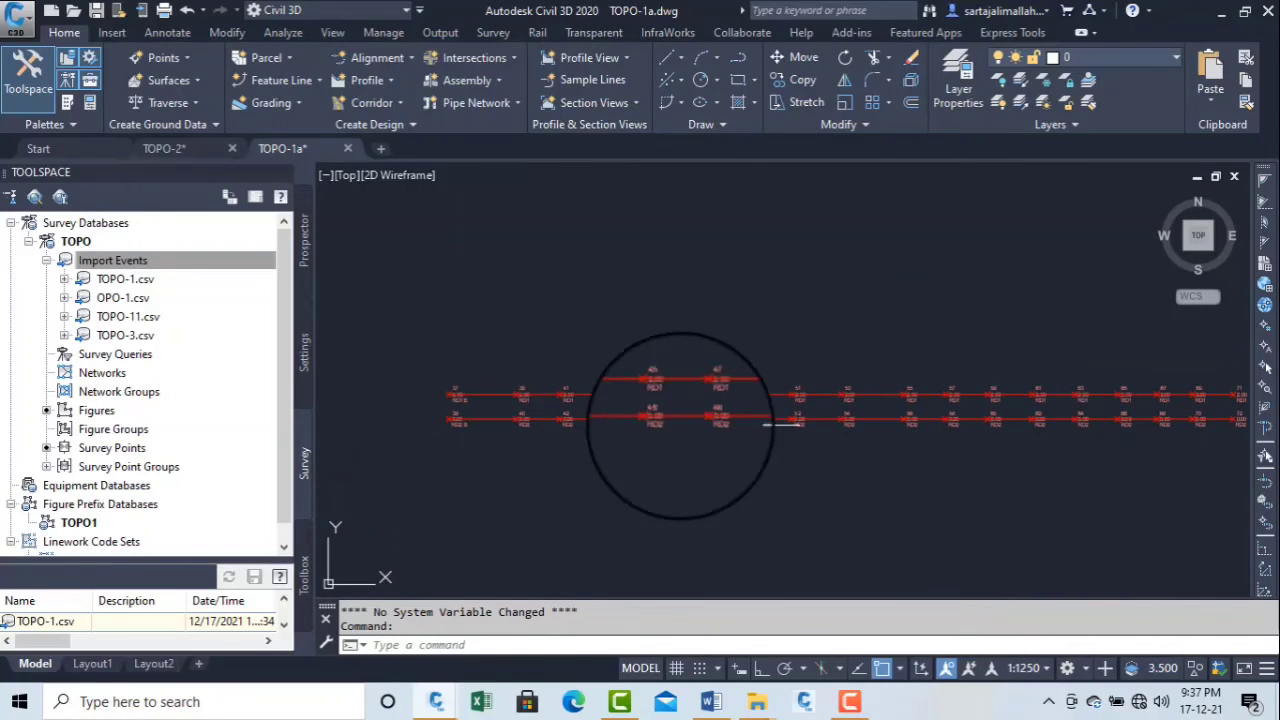
scroll(444, 396, up, 3)
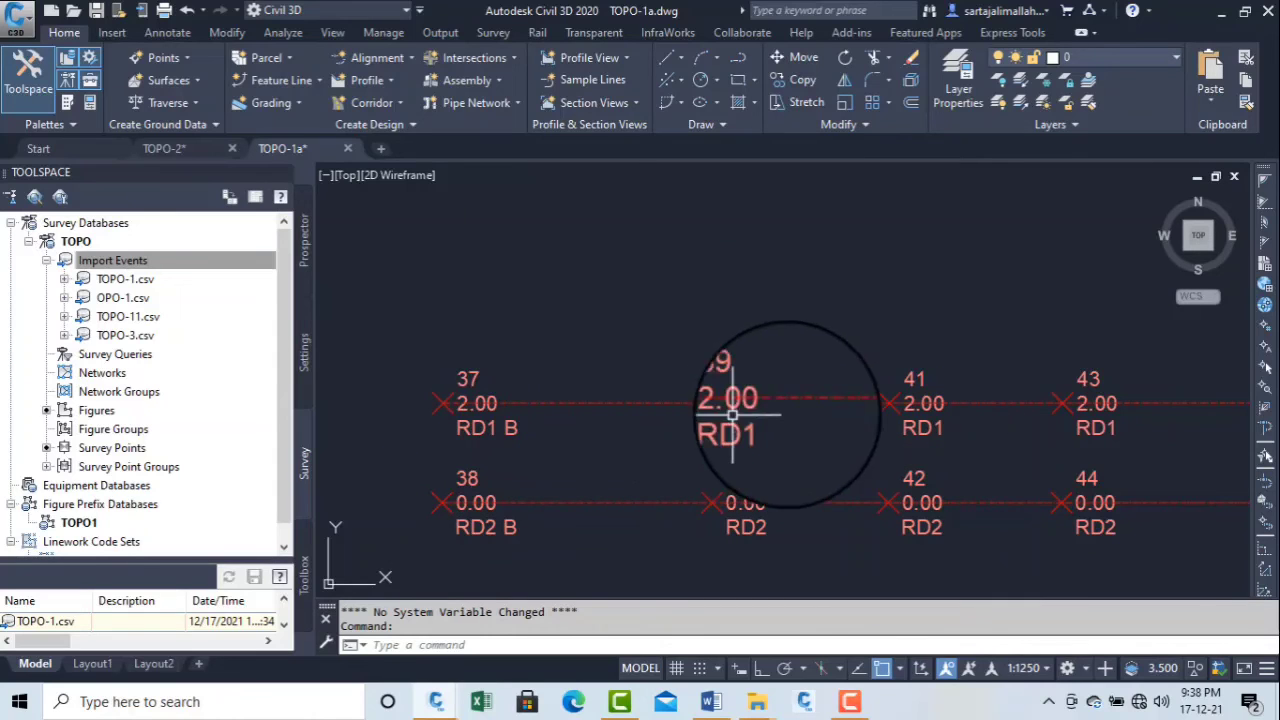
- Examine the begin codes at points 37 and 38 and compare them with the codes on the following road points
scroll(653, 494, down, 6)
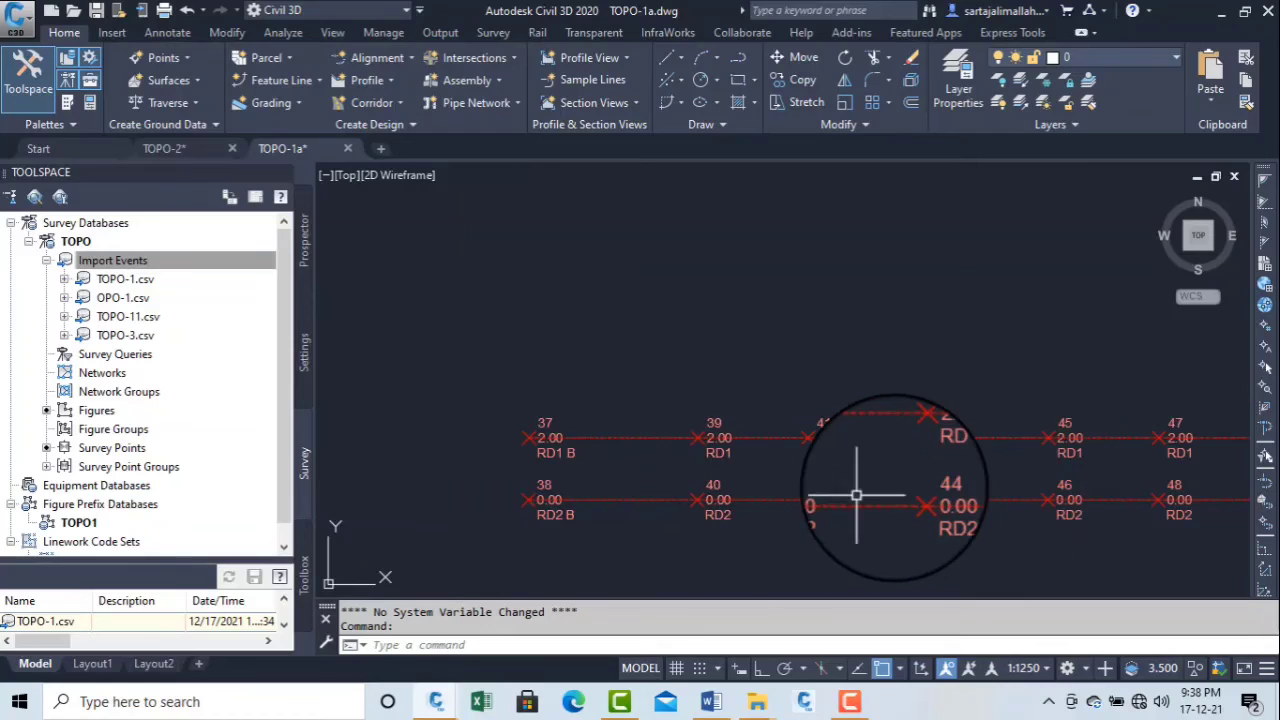
mouse_move(537, 451)
middle_down()
mouse_move(489, 430)
mouse_move(586, 440)
middle_up()
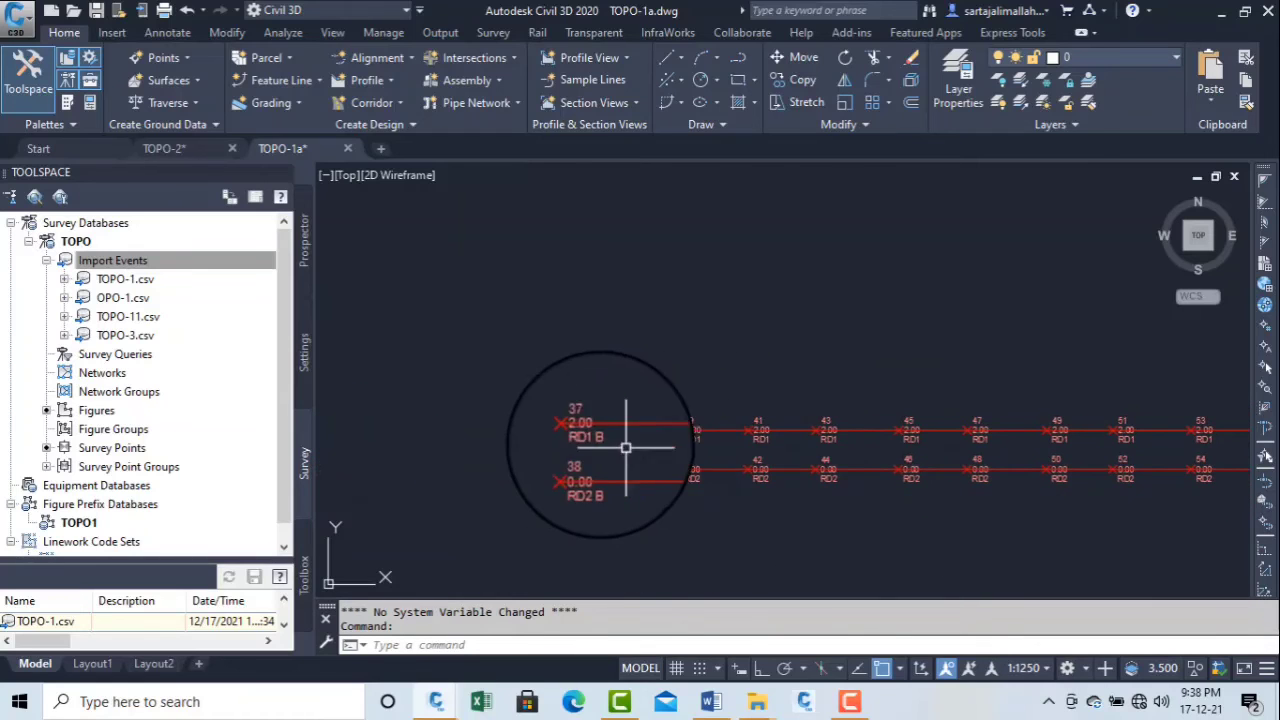
scroll(560, 425, up, 5)
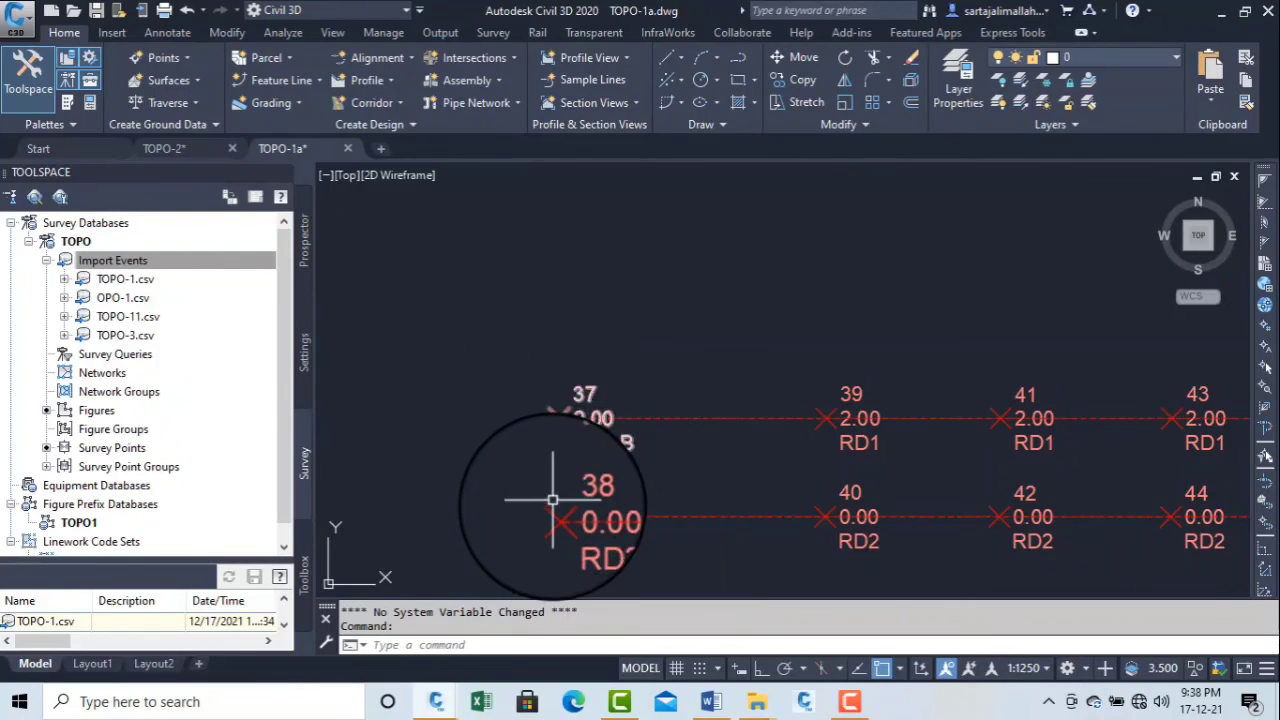
mouse_move(552, 507)
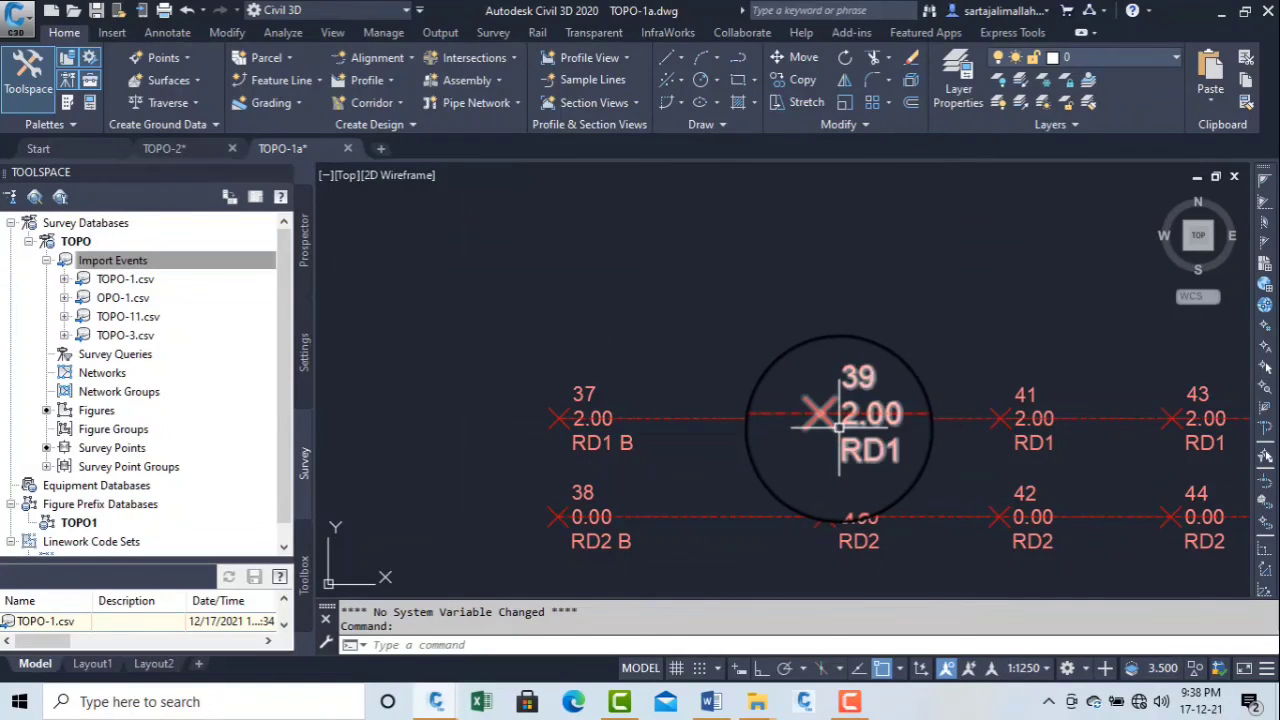
mouse_move(838, 427)
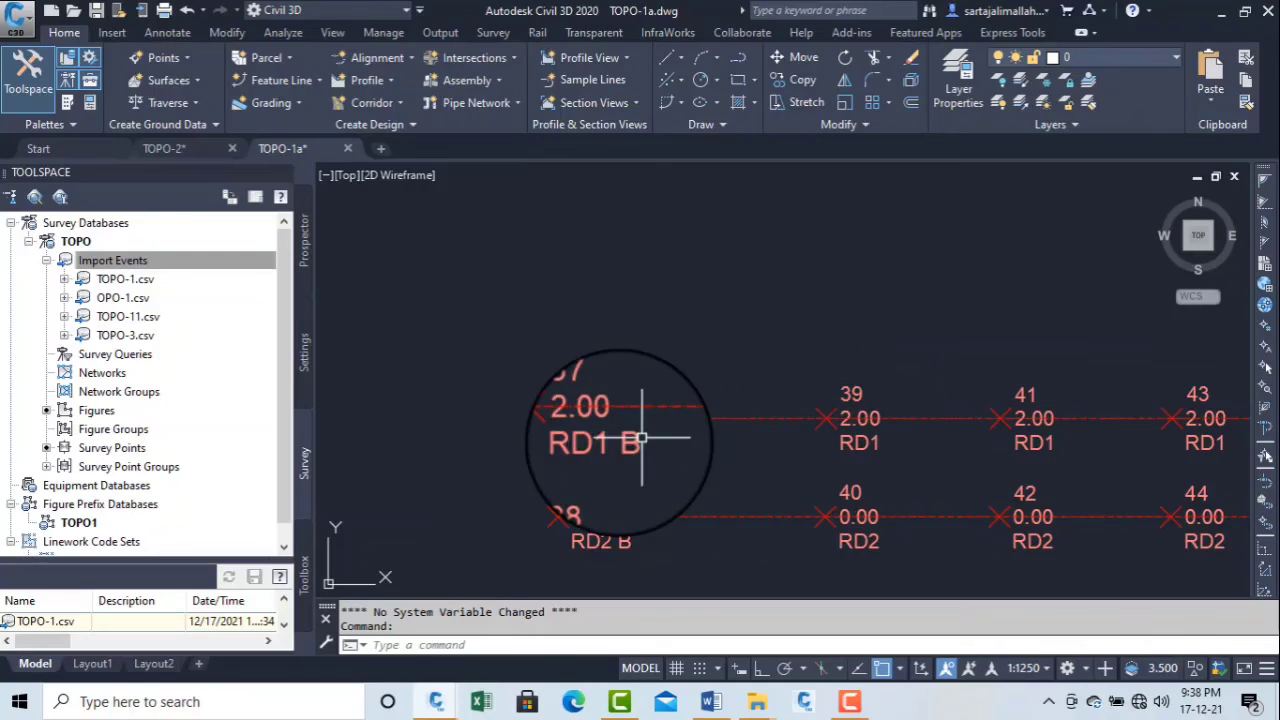
scroll(652, 428, down, 6)
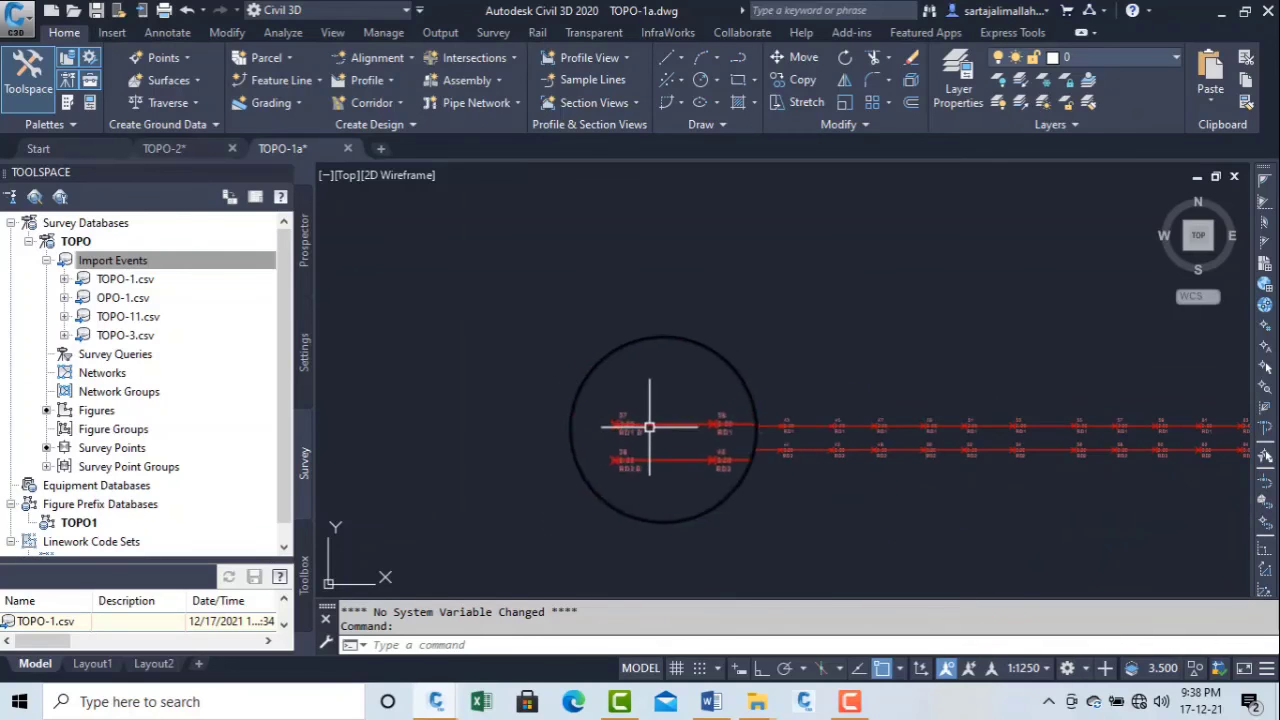
scroll(520, 382, down, 5)
scroll(633, 377, up, 5)
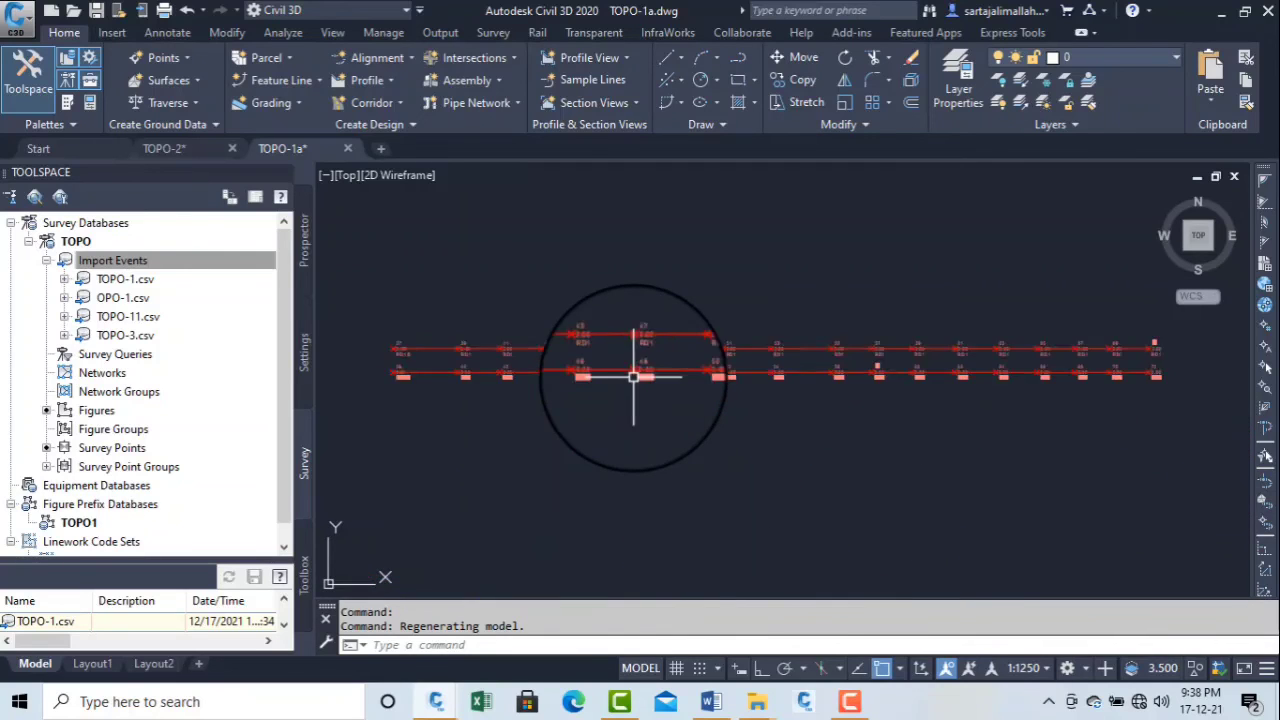
mouse_move(852, 705)
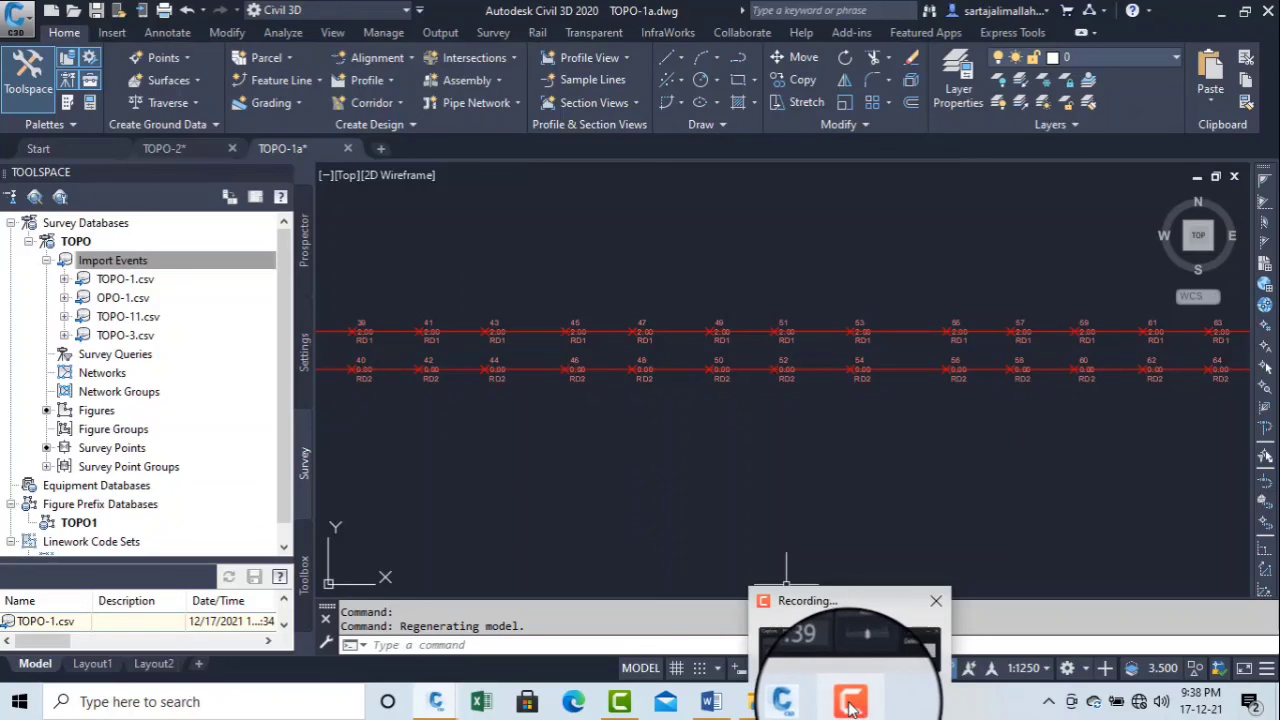
click(850, 705)
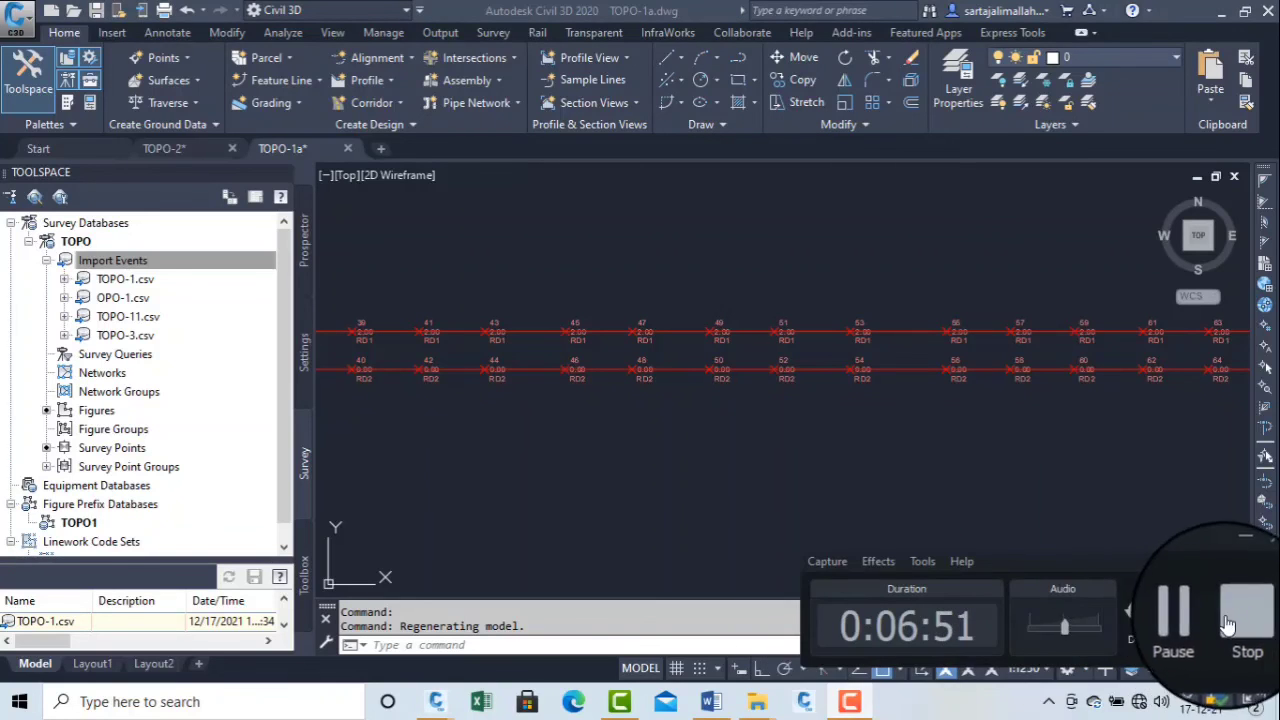